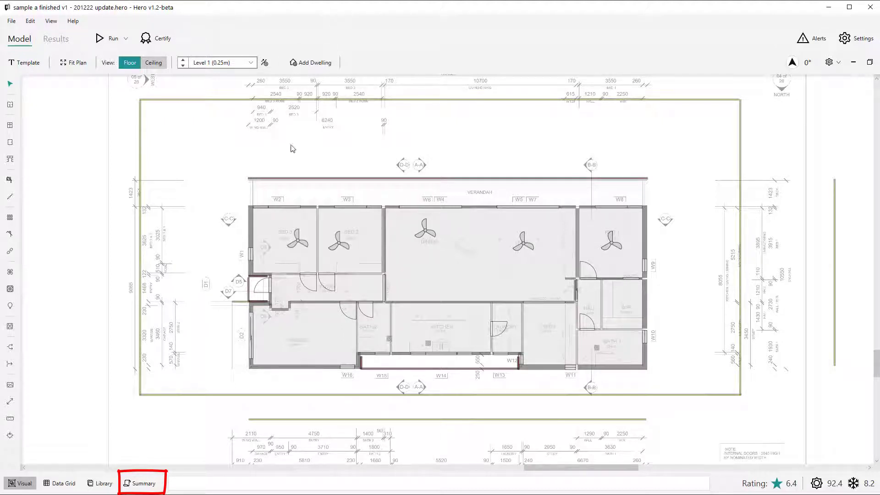
# Step: Show the project's Model Summary panel and scroll down through it
pyautogui.click(147, 486)
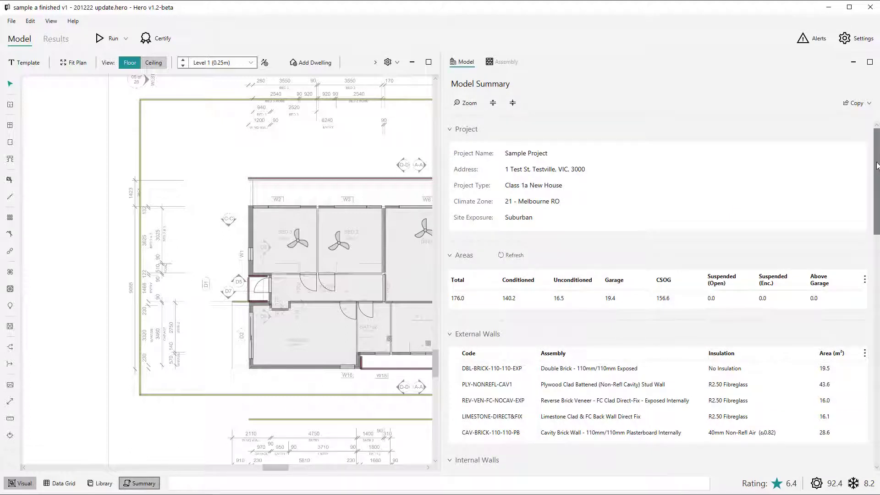
pyautogui.moveTo(875, 165); pyautogui.dragTo(849, 396)
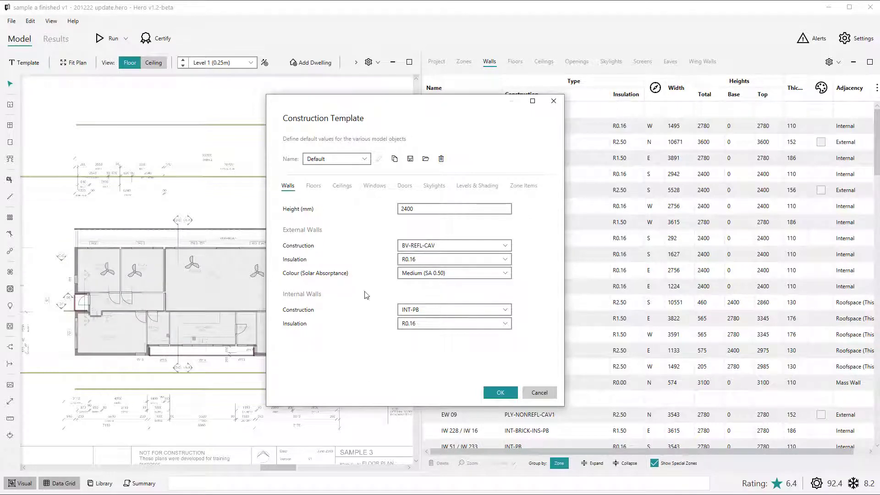
# Step: Set the default wall height to 2700 mm with FC-NOCAV external walls and R1.50 insulation
pyautogui.click(421, 206)
pyautogui.doubleClick(421, 206)
pyautogui.write('2700')
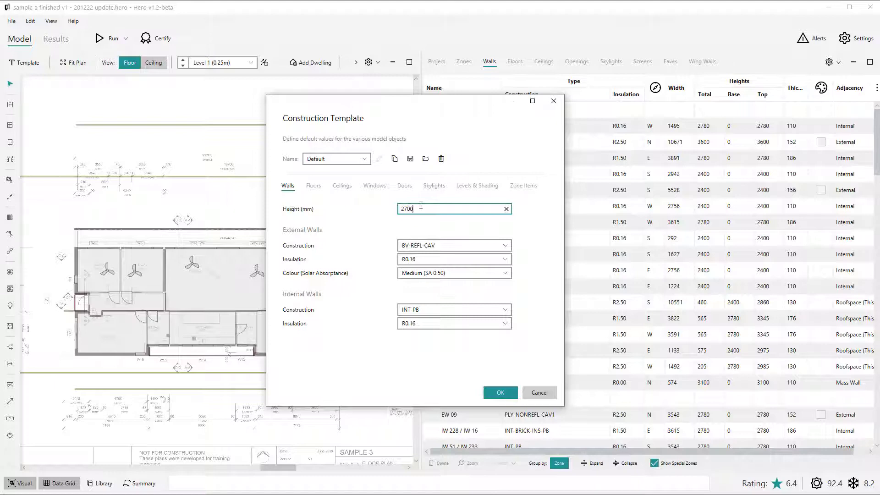
pyautogui.click(426, 248)
pyautogui.click(427, 278)
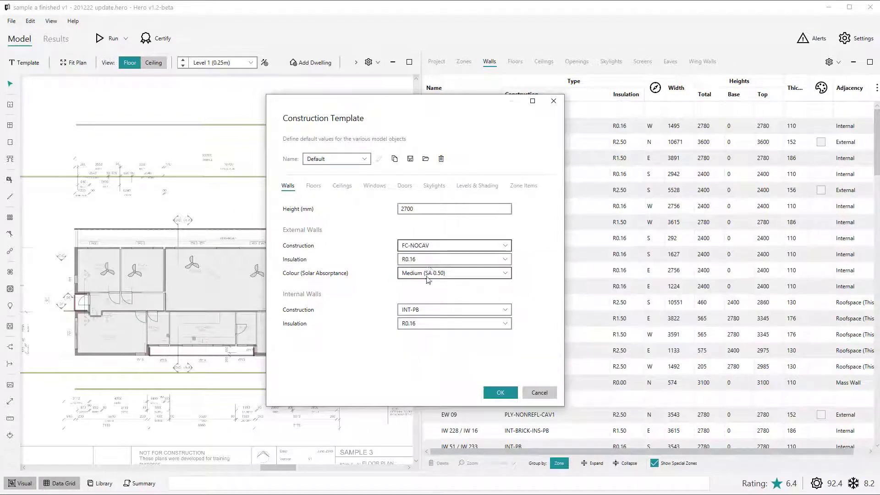
pyautogui.click(430, 259)
pyautogui.click(431, 290)
pyautogui.click(500, 393)
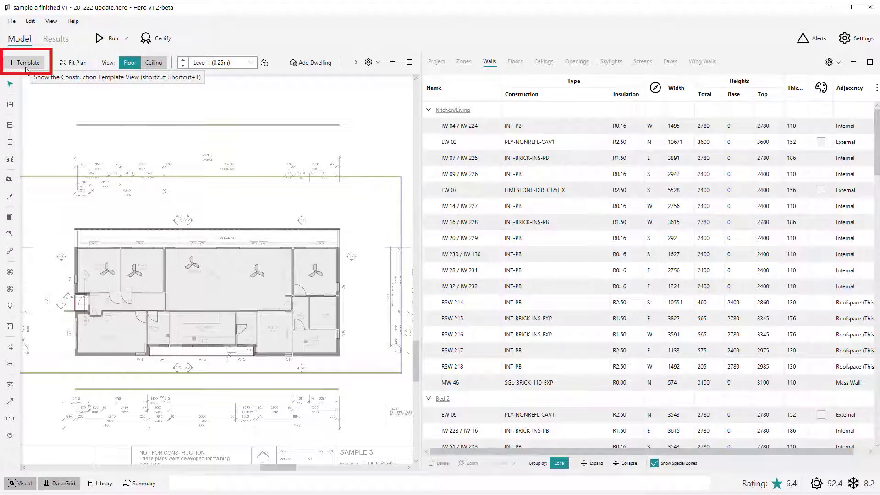
# Step: Change the default external walls to WB-NOCAV construction with R2.00 insulation
pyautogui.hotkey('ctrl', 't')
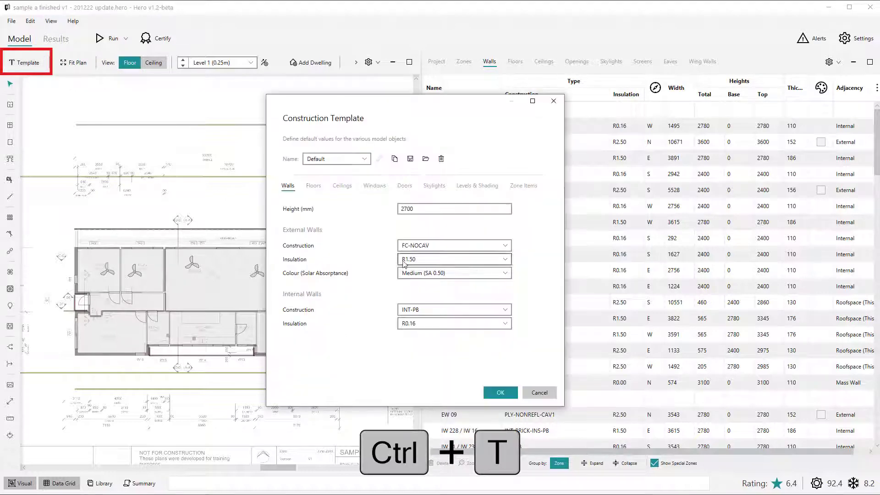
pyautogui.click(433, 246)
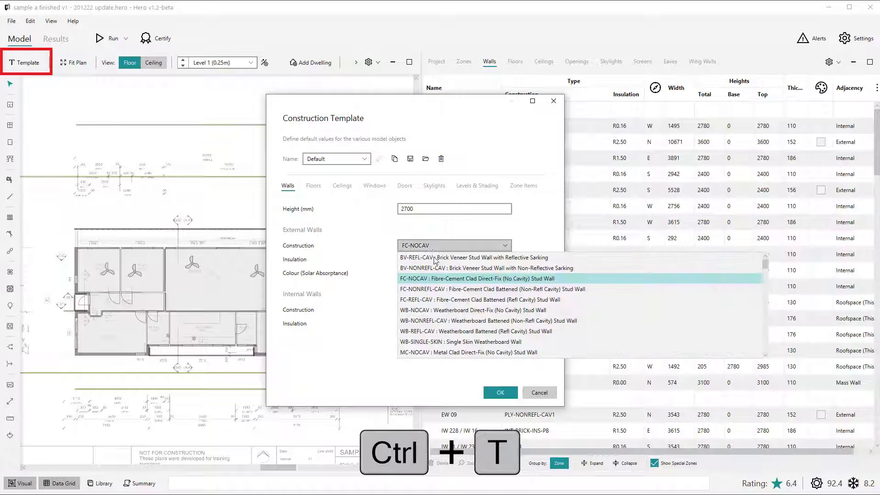
pyautogui.click(435, 310)
pyautogui.click(453, 259)
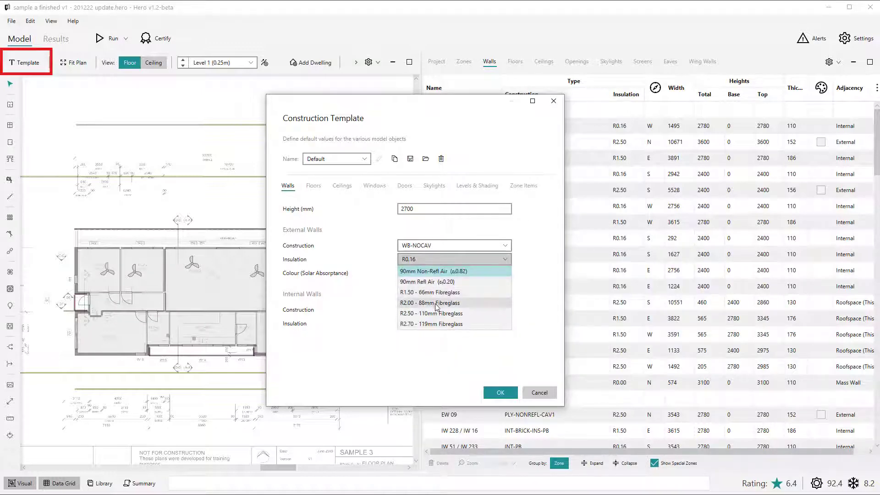
pyautogui.click(440, 304)
pyautogui.click(495, 392)
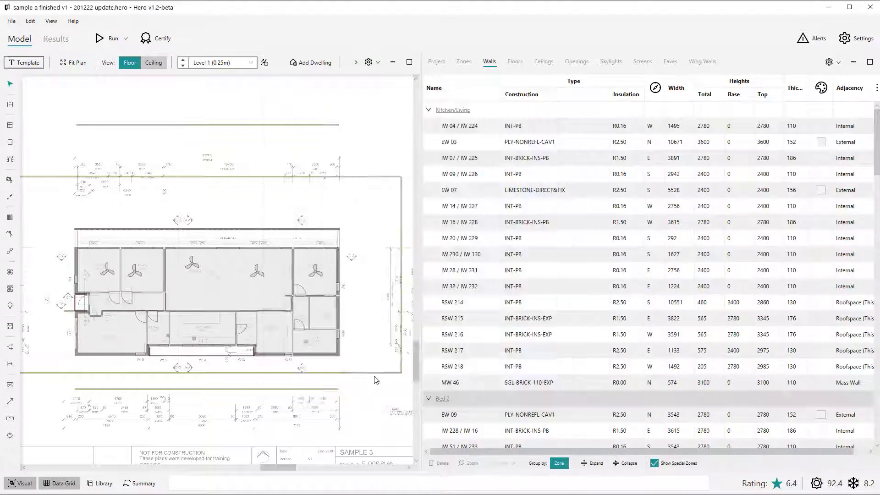
# Step: Draw a new rectangular zone above the existing floor plan
pyautogui.scroll(3, 365, 371)
pyautogui.scroll(3, 388, 200)
pyautogui.press('z')
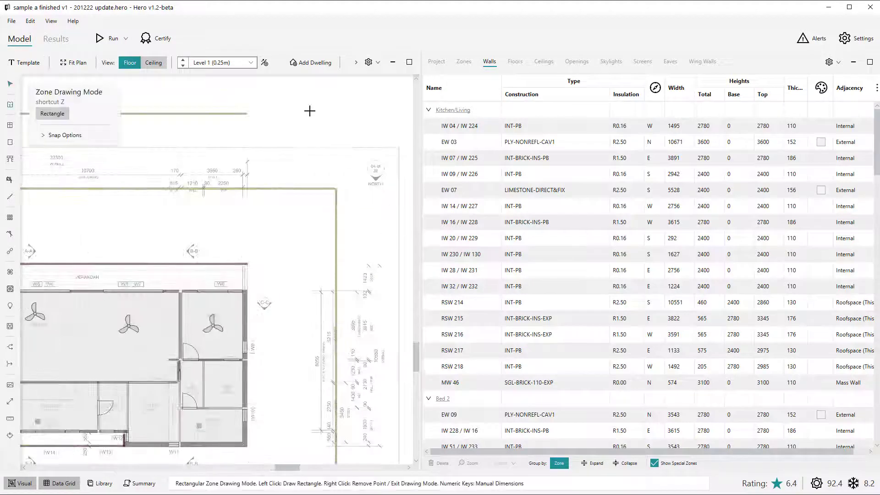
pyautogui.click(307, 109)
pyautogui.click(352, 143)
pyautogui.rightClick(353, 128)
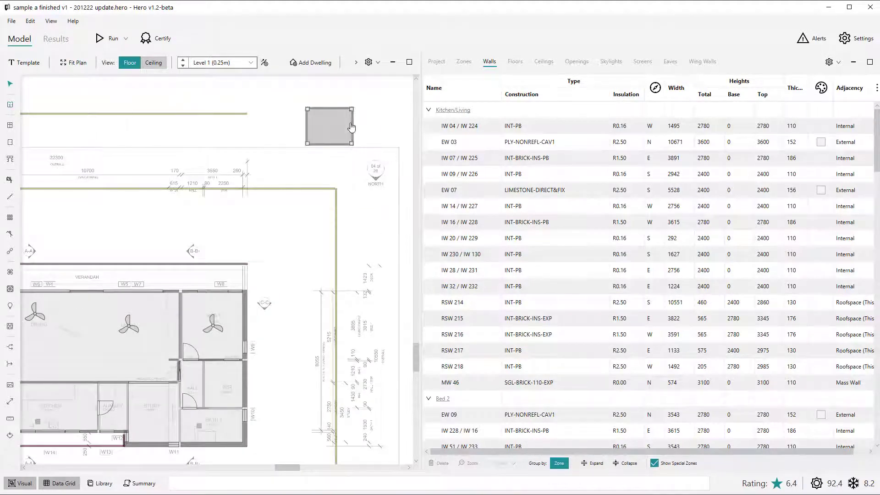
# Step: Check the new zone's floor and wall defaults, then bring up the construction template beside the plan
pyautogui.click(354, 127)
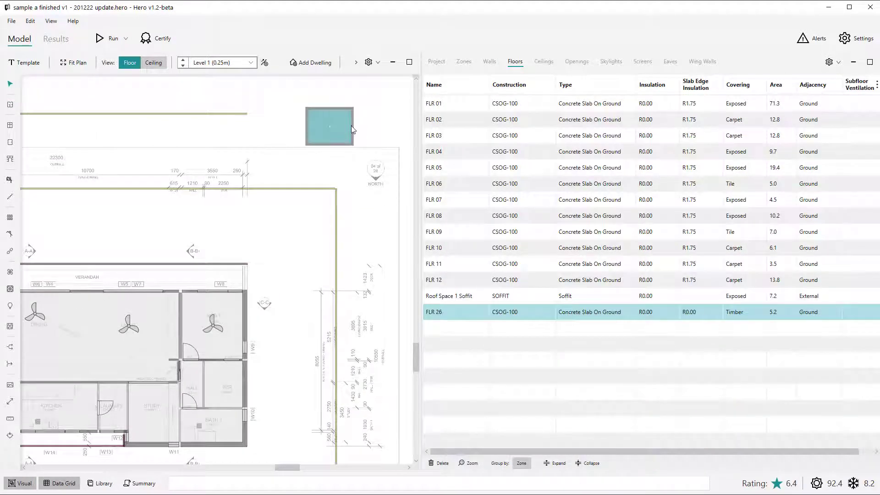
pyautogui.click(353, 130)
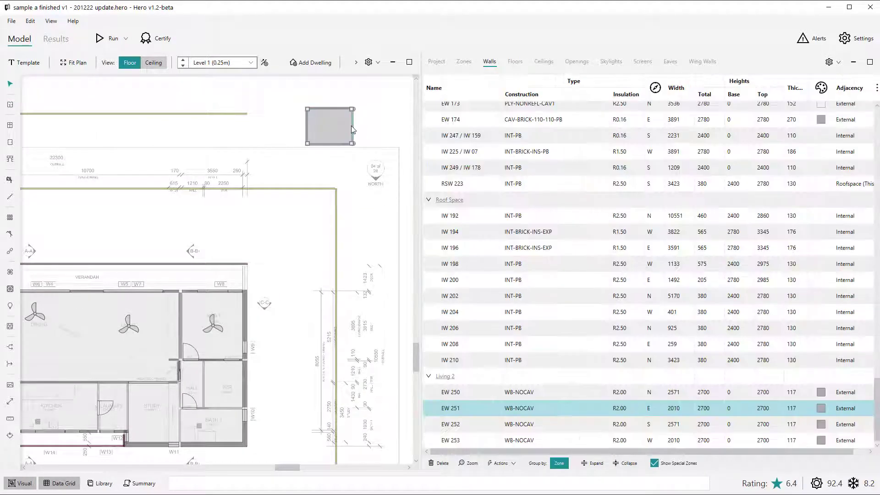
pyautogui.click(358, 155)
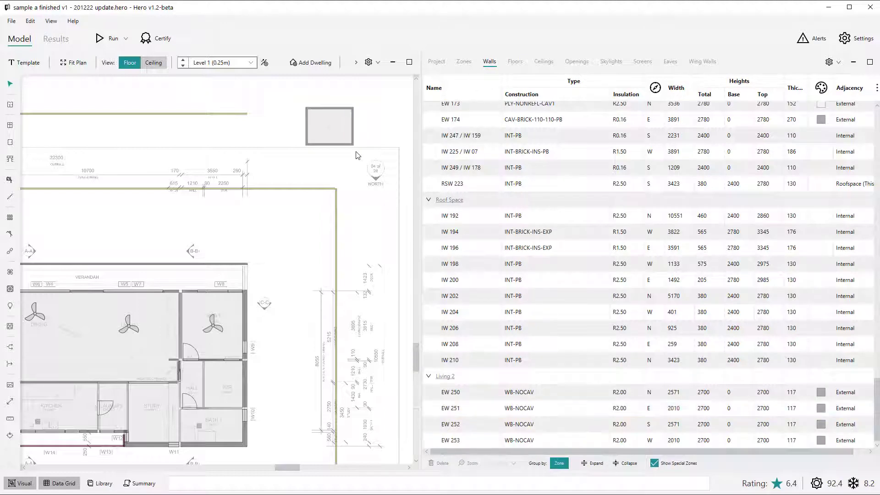
pyautogui.click(26, 64)
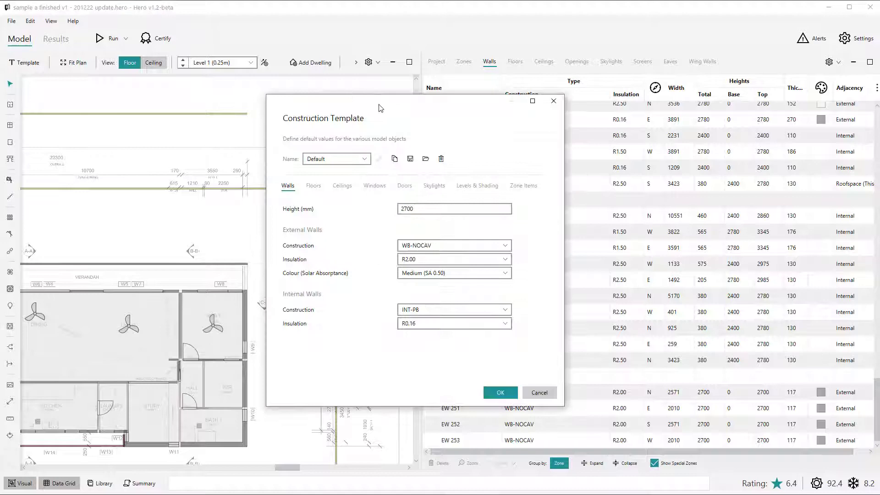
pyautogui.moveTo(380, 108); pyautogui.dragTo(624, 119)
pyautogui.click(357, 149)
# Step: Draw a second rectangular zone beside the new box and place the template beside the window library
pyautogui.scroll(3, 356, 110)
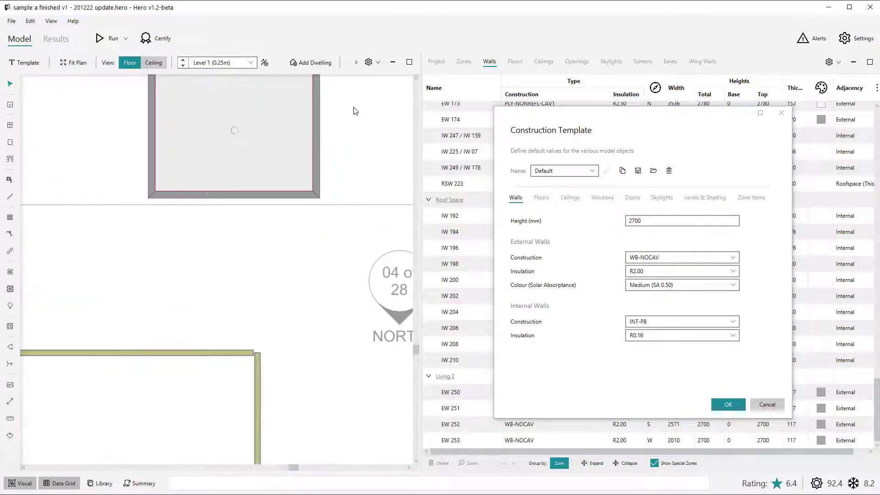
pyautogui.press('z')
pyautogui.click(322, 129)
pyautogui.click(405, 288)
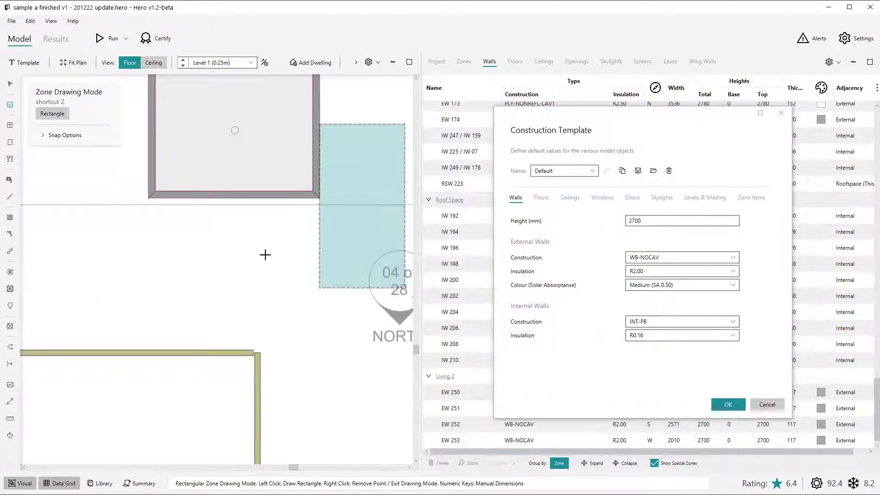
pyautogui.rightClick(206, 267)
pyautogui.scroll(-3, 205, 267)
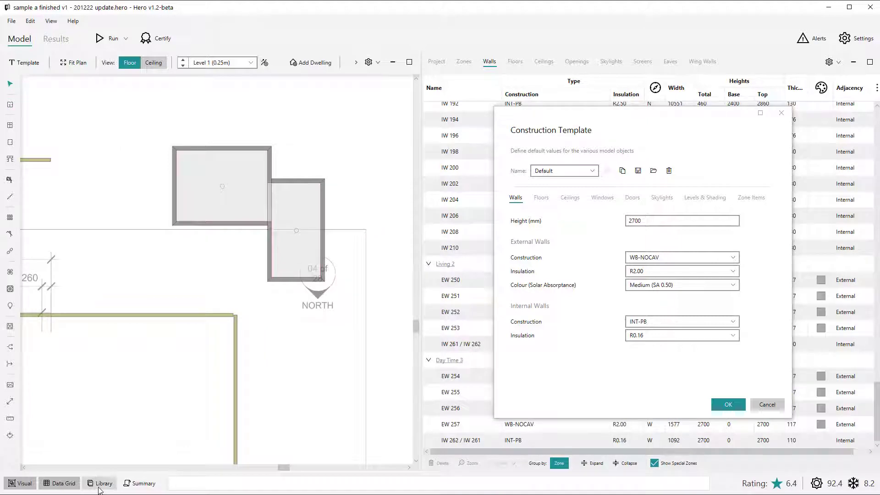
pyautogui.moveTo(695, 112); pyautogui.dragTo(271, 121)
# Step: Make ADV-001-02 A the only selected library window and the default window specification
pyautogui.click(178, 206)
pyautogui.click(264, 261)
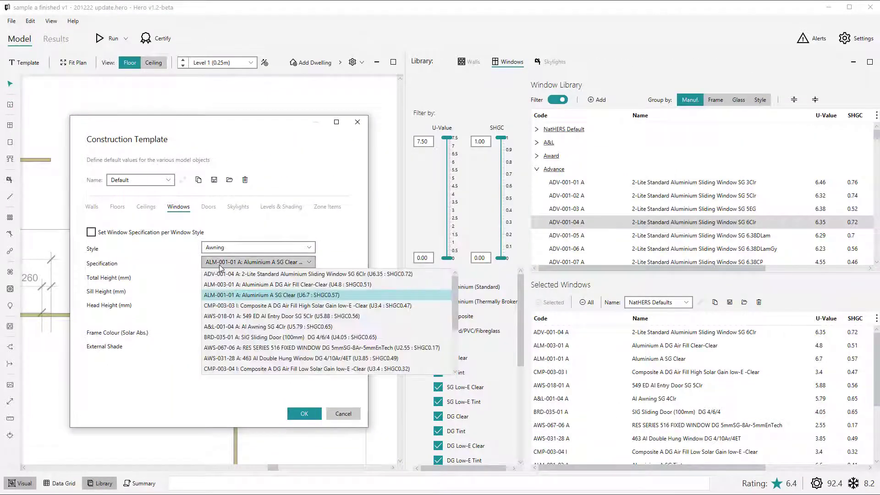
pyautogui.click(263, 261)
pyautogui.click(588, 302)
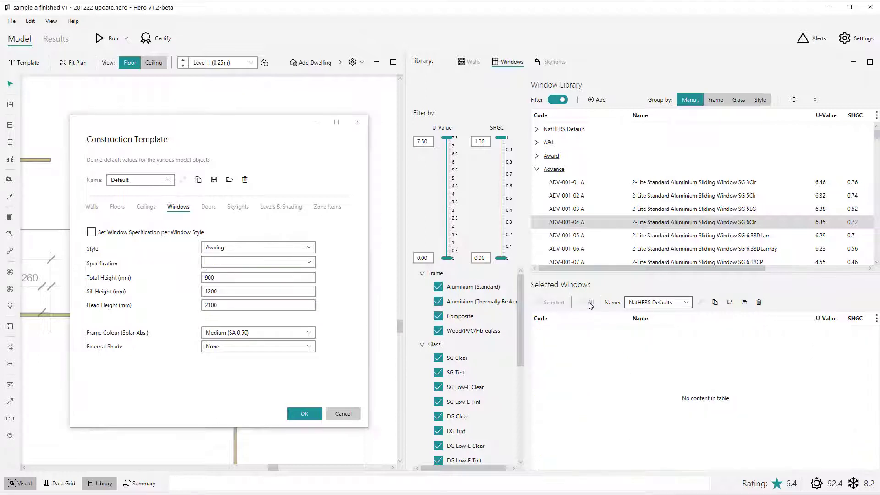
pyautogui.click(581, 196)
pyautogui.doubleClick(581, 195)
pyautogui.click(251, 262)
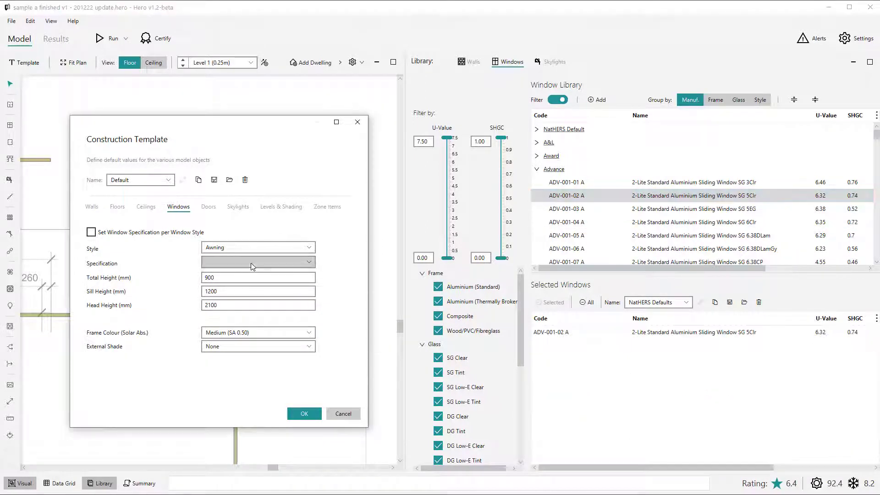
pyautogui.click(251, 273)
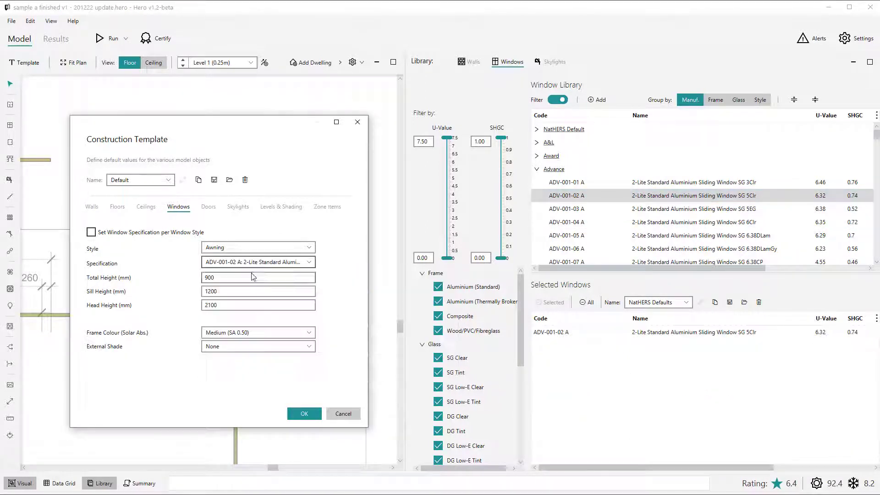
pyautogui.click(307, 414)
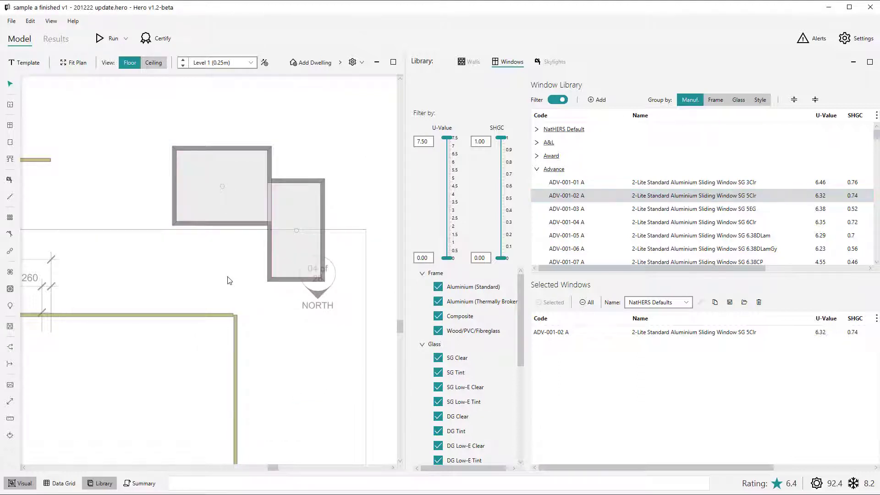
# Step: Place window W01 on the new zone's north wall, then review the construction template
pyautogui.press('w')
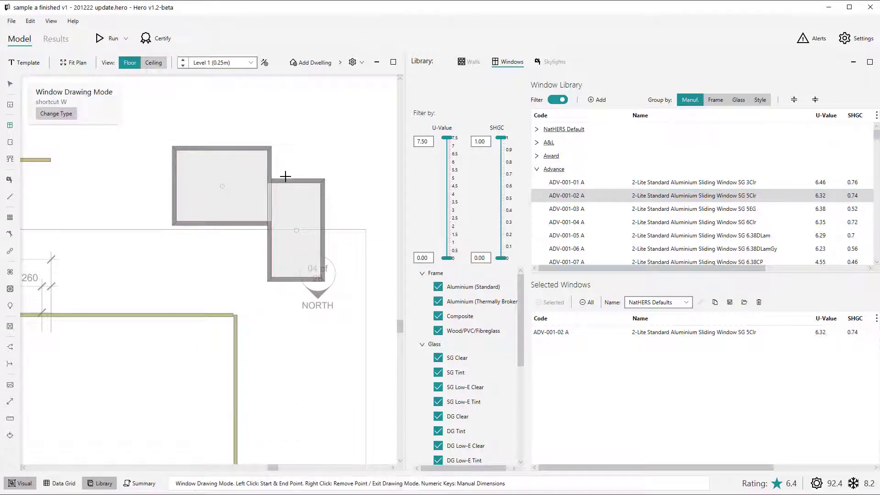
pyautogui.click(313, 182)
pyautogui.rightClick(314, 144)
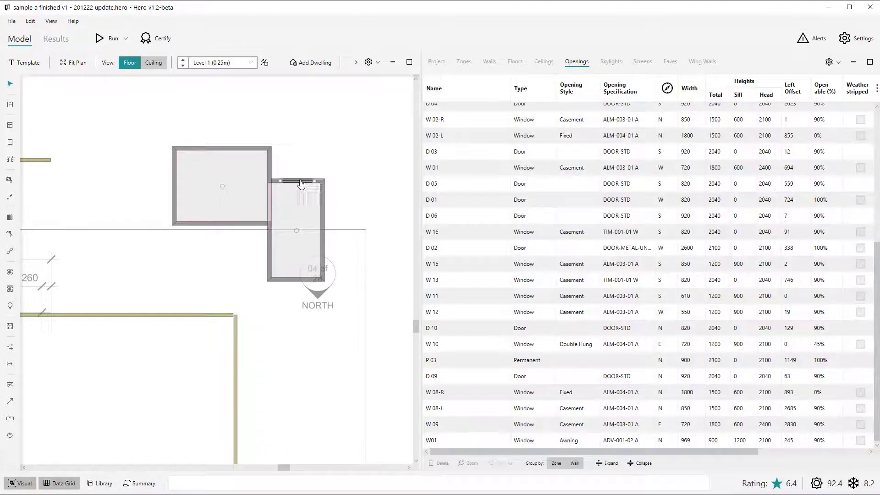
pyautogui.click(307, 183)
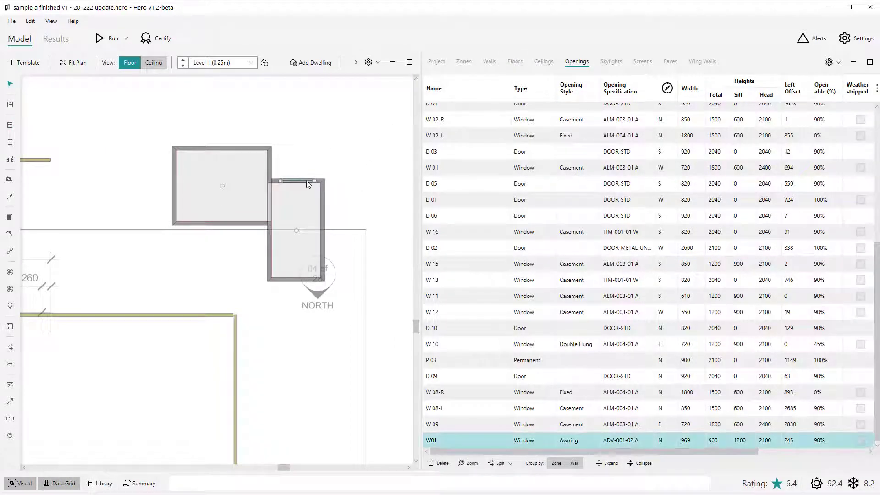
pyautogui.click(31, 65)
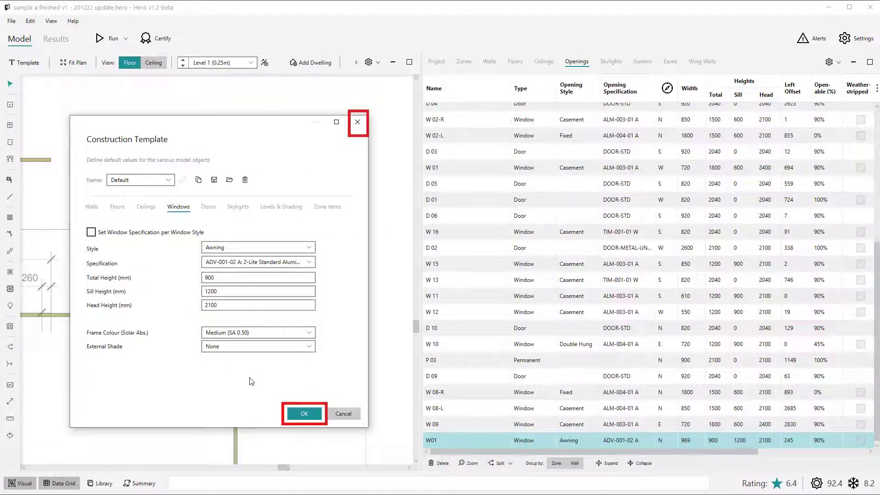
pyautogui.press('Escape')
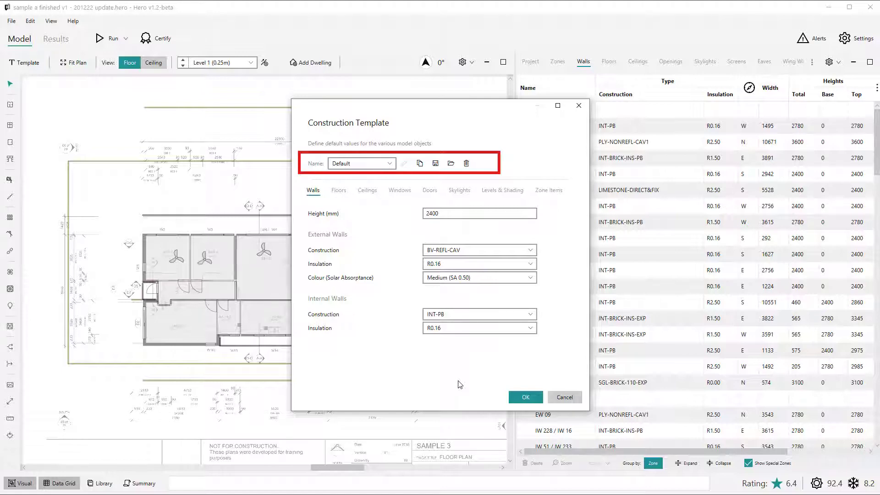
# Step: Give the Default template 3300 mm walls and WB-NOCAV external walls with R2.50 insulation
pyautogui.click(363, 164)
pyautogui.click(361, 164)
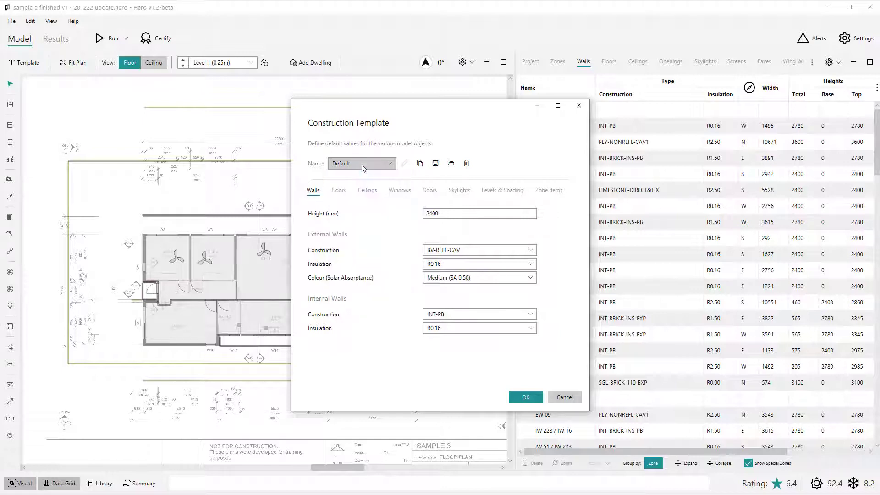
pyautogui.click(442, 214)
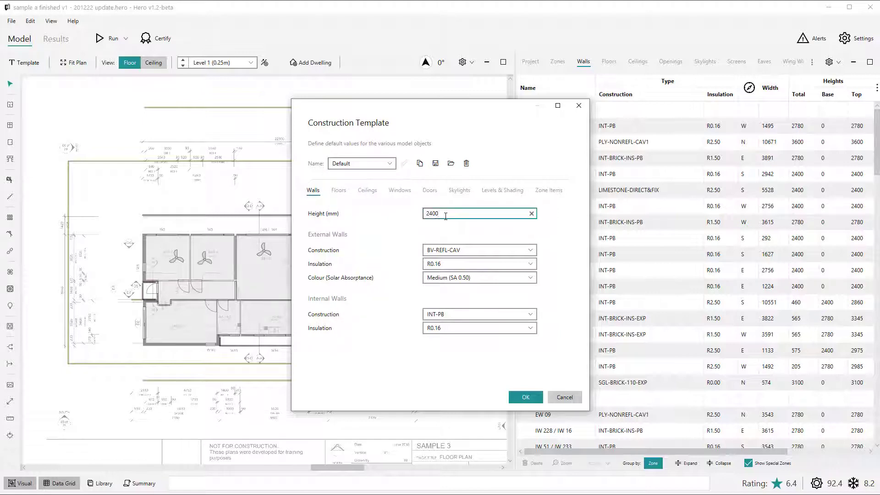
pyautogui.doubleClick(443, 214)
pyautogui.write('3300')
pyautogui.press('Tab')
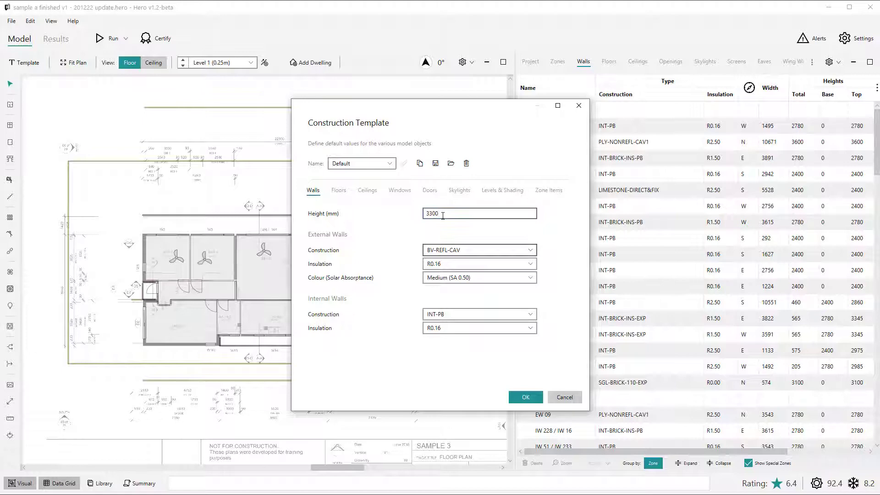
pyautogui.click(520, 265)
pyautogui.click(493, 320)
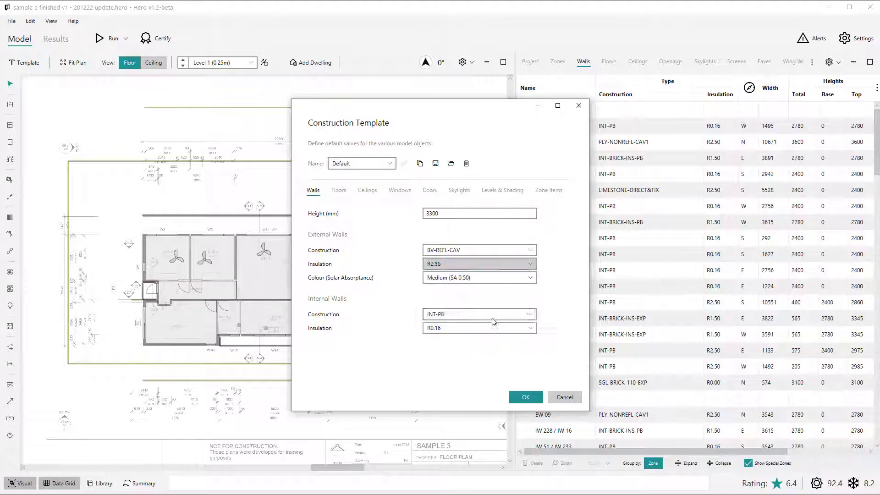
pyautogui.click(491, 250)
pyautogui.click(424, 278)
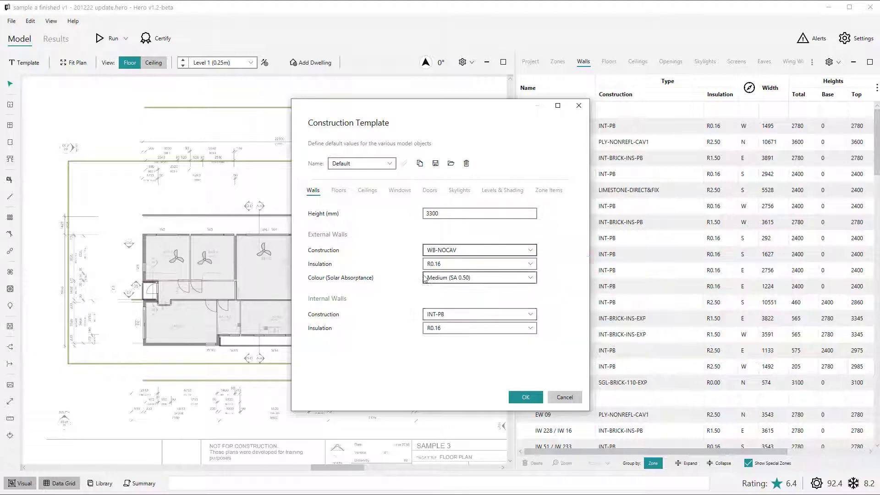
# Step: Save the construction template to file as MyNewTemplate2
pyautogui.click(435, 164)
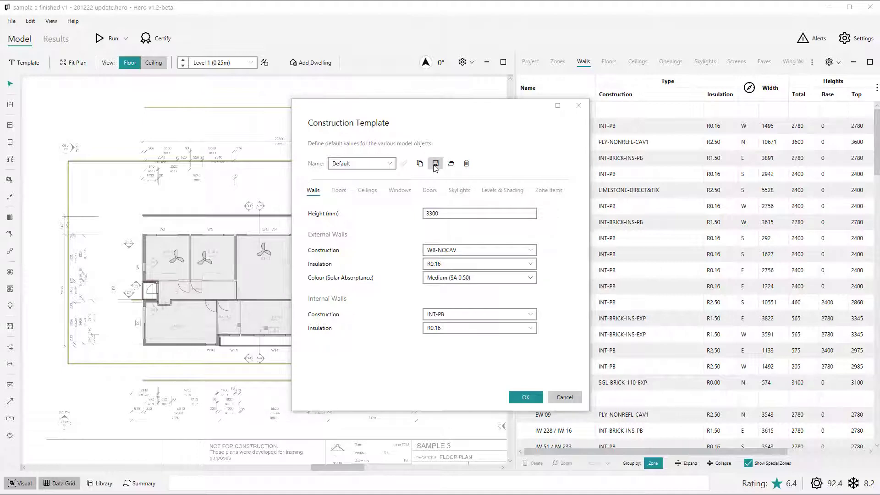
pyautogui.write('MyN')
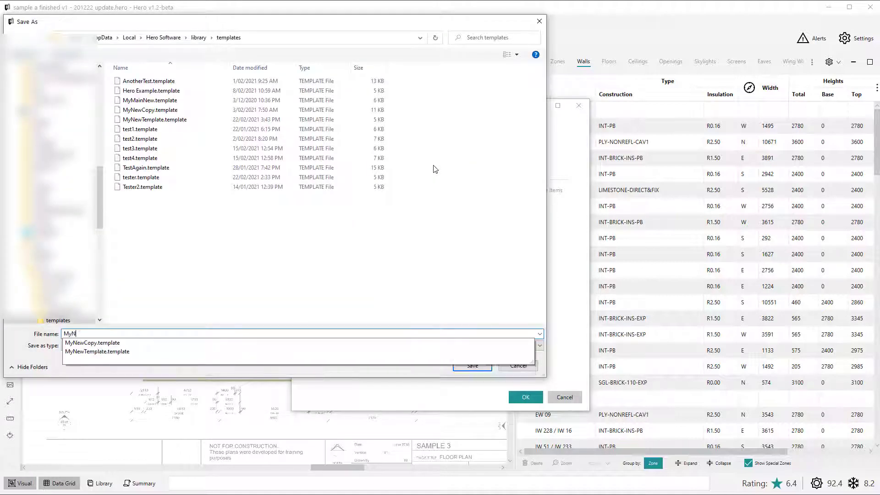
pyautogui.write('ewTemplate')
pyautogui.press('Return')
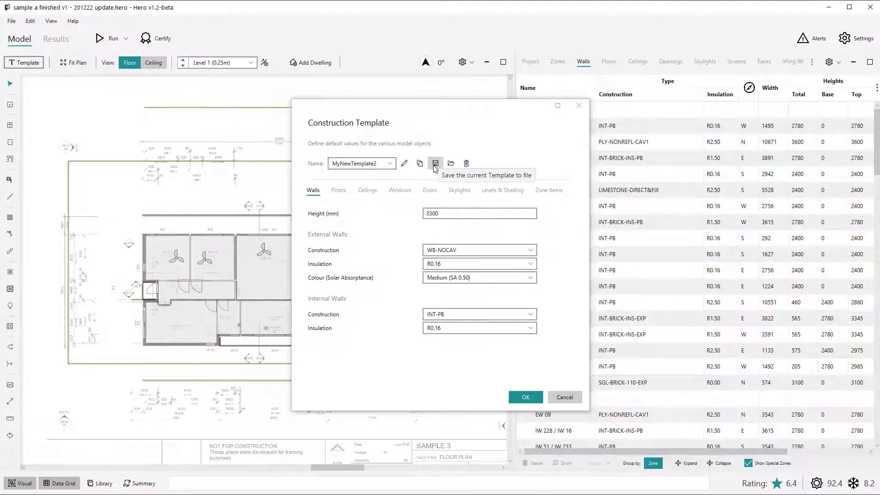
# Step: Open Hero's user folder in Explorer and go into library > templates
pyautogui.click(11, 21)
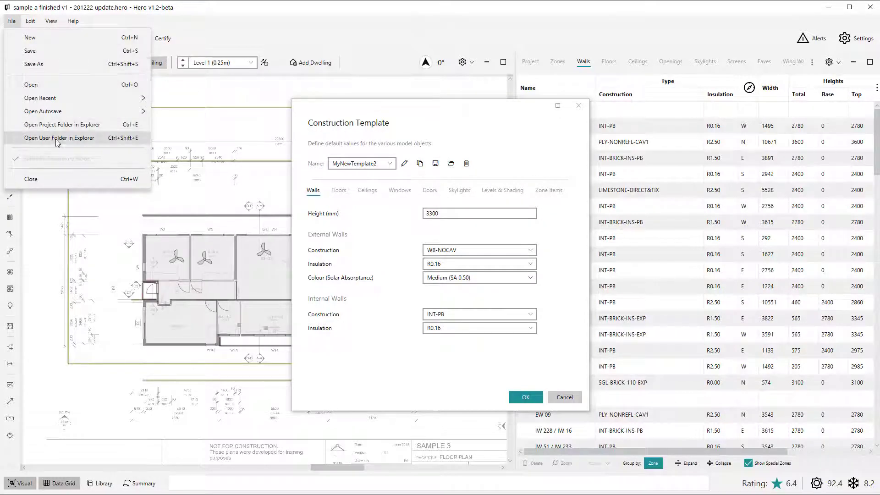
pyautogui.click(56, 139)
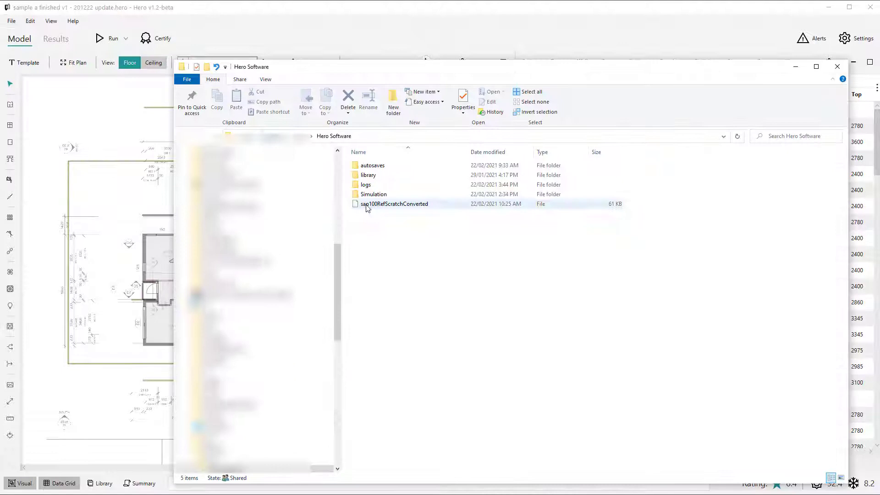
pyautogui.doubleClick(366, 176)
pyautogui.click(373, 176)
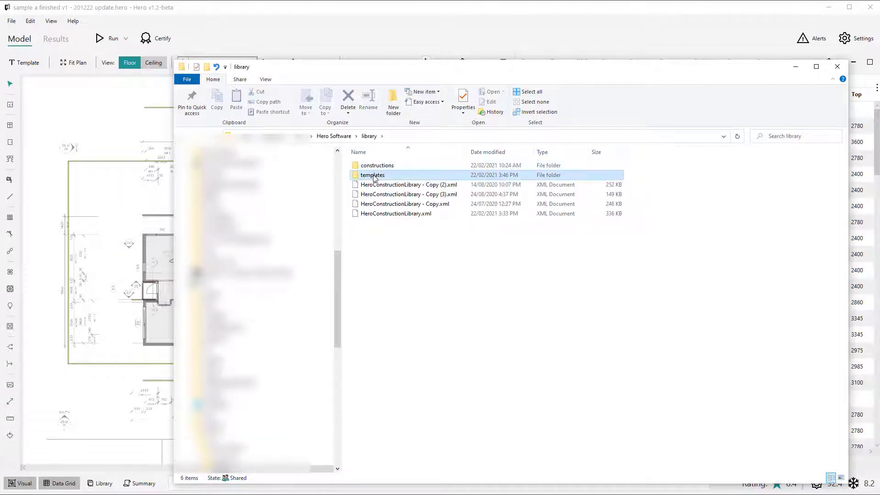
pyautogui.doubleClick(374, 177)
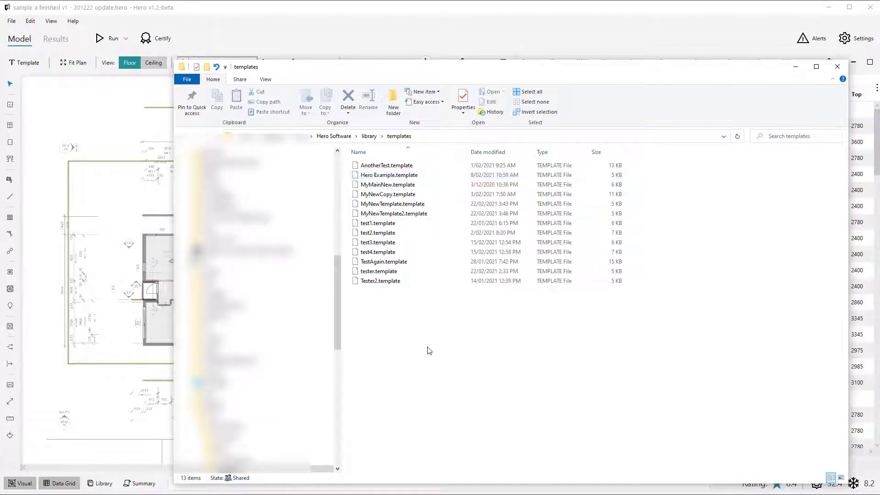
pyautogui.click(489, 136)
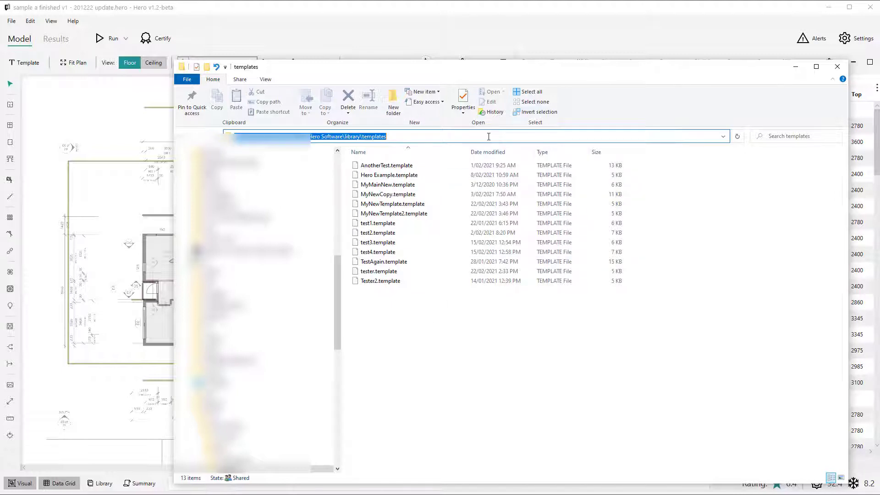
pyautogui.click(406, 327)
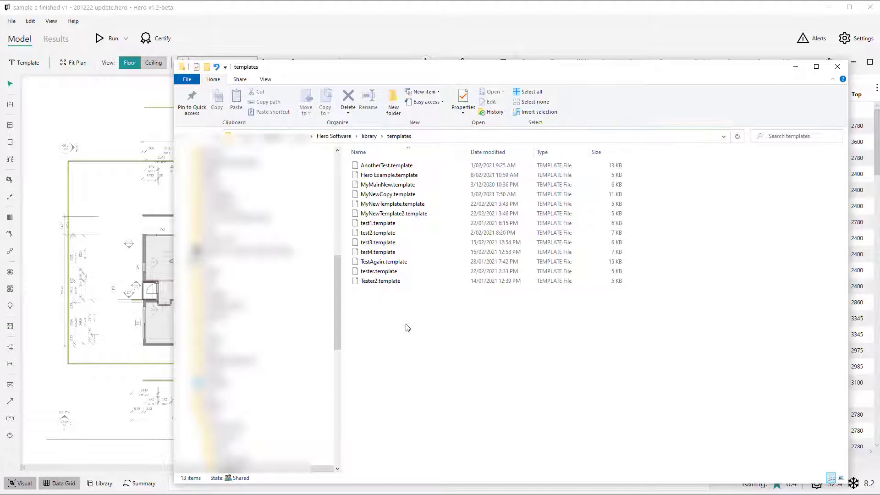
# Step: Create an 'other custom templates' folder and move AnotherTest through MyNewCopy.template into it
pyautogui.click(396, 99)
pyautogui.write('other')
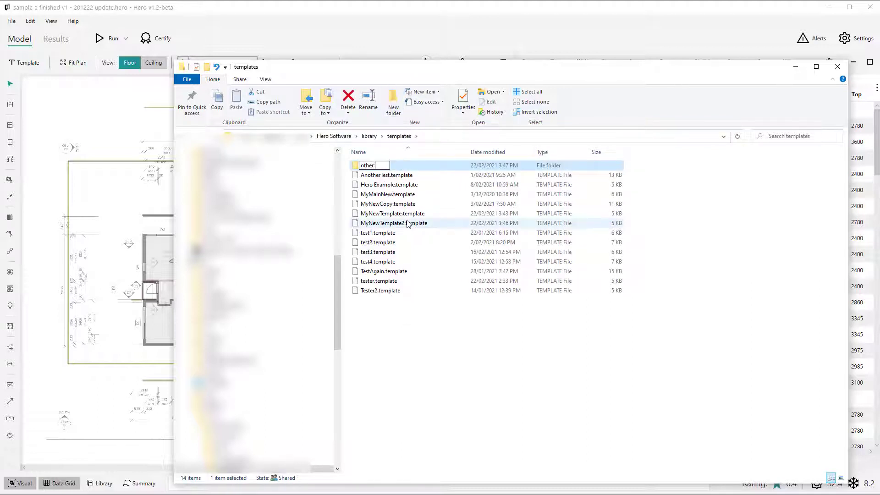
pyautogui.write(' custom templates')
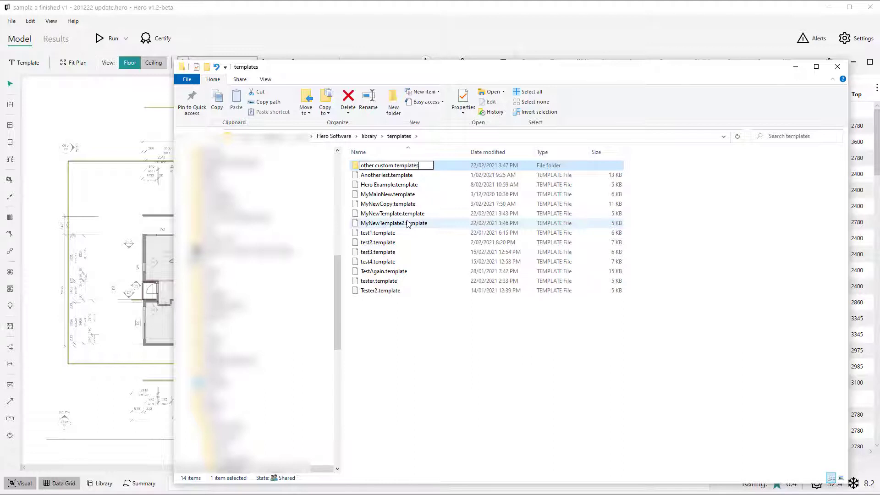
pyautogui.click(393, 175)
pyautogui.keyDown('shift'); pyautogui.click(388, 205); pyautogui.keyUp('shift')
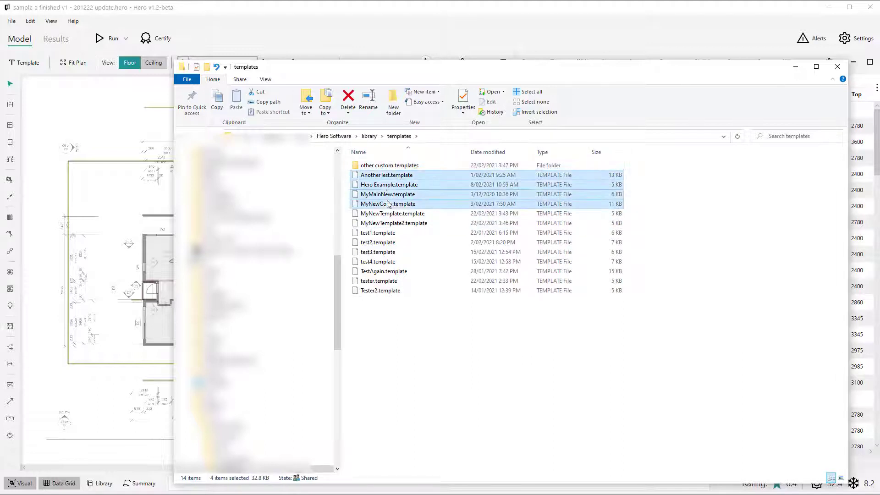
pyautogui.doubleClick(390, 166)
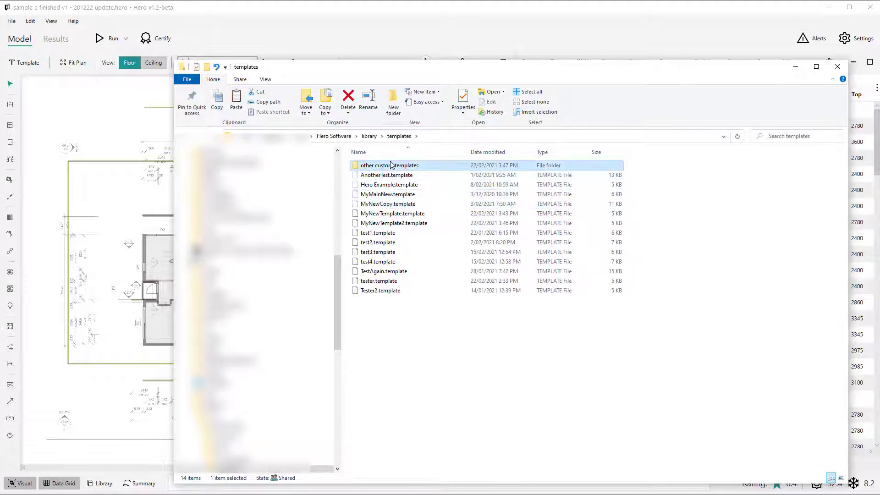
pyautogui.hotkey('ctrl', 'v')
pyautogui.click(399, 136)
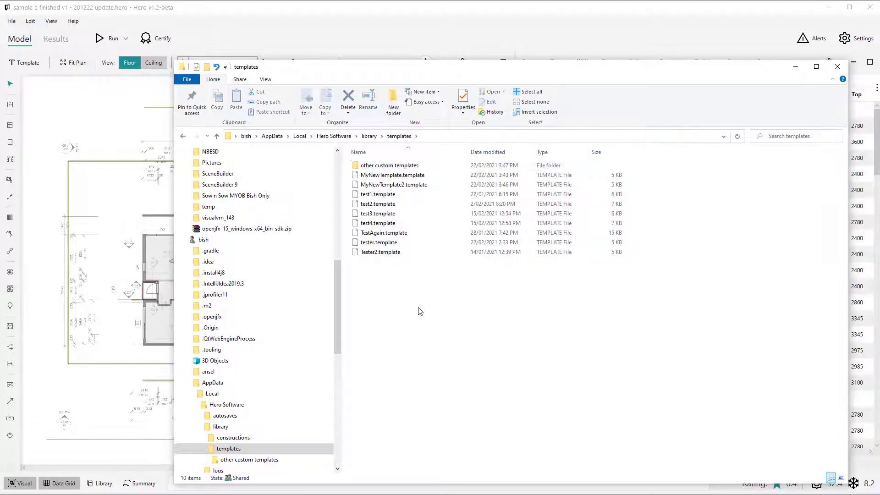
# Step: Load the Hero Example template from the other custom templates folder
pyautogui.click(393, 39)
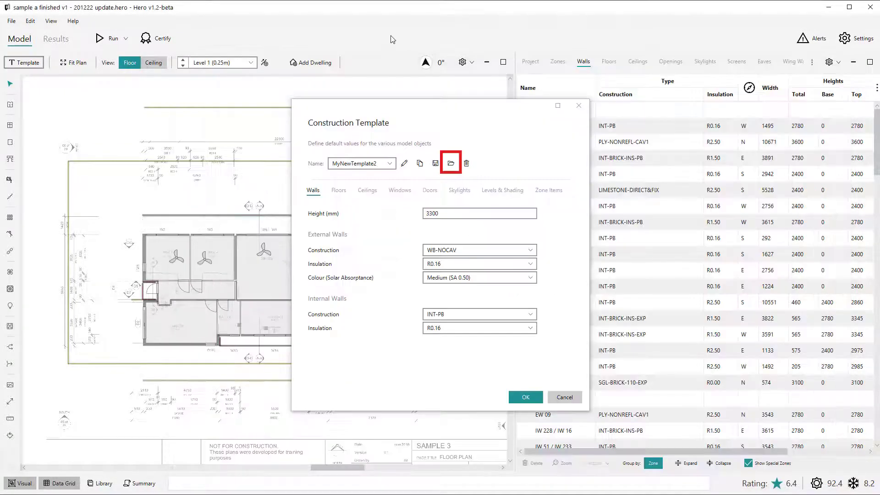
pyautogui.click(453, 166)
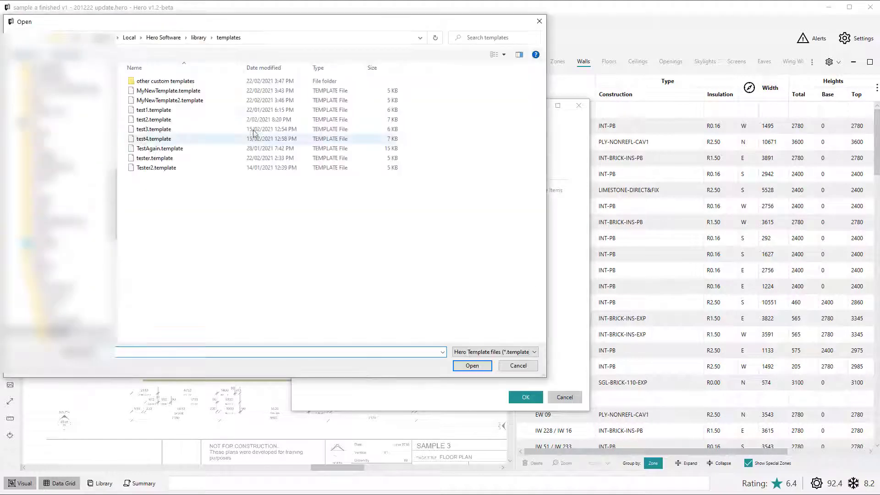
pyautogui.doubleClick(166, 81)
pyautogui.doubleClick(166, 93)
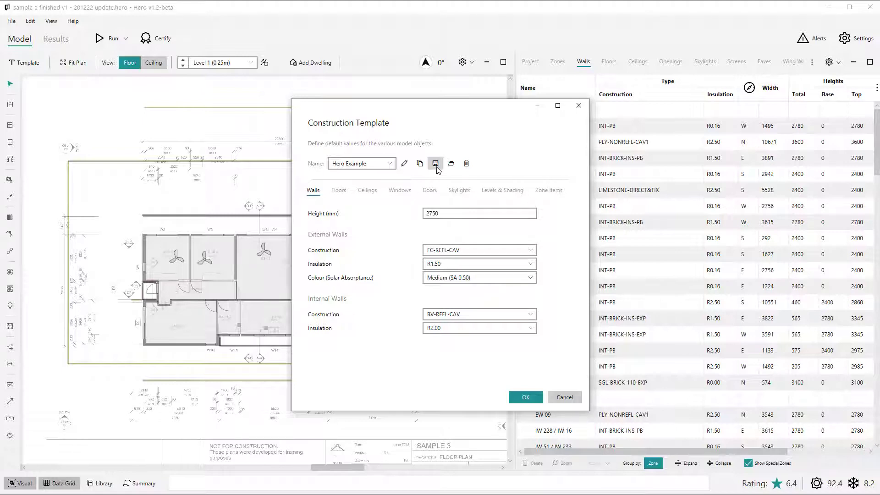
# Step: Change its wall height from 2750 to 3000 and overwrite the template file
pyautogui.doubleClick(446, 213)
pyautogui.write('3000')
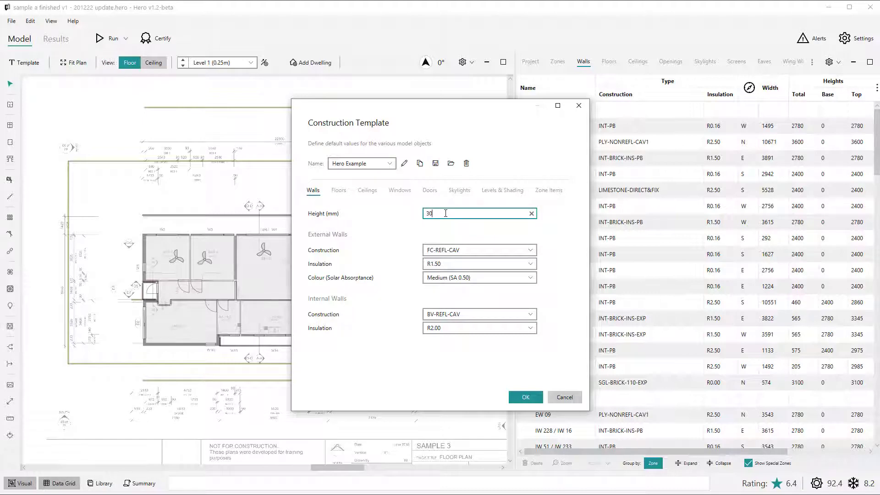
pyautogui.click(435, 163)
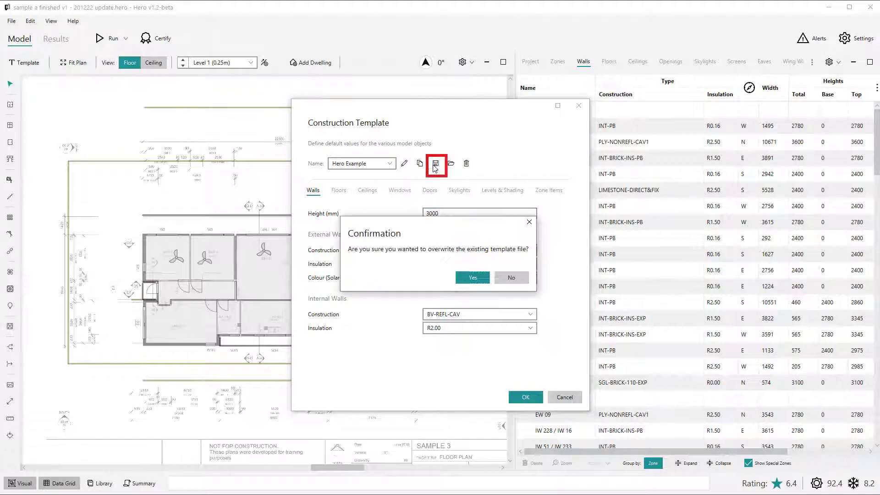
pyautogui.click(464, 281)
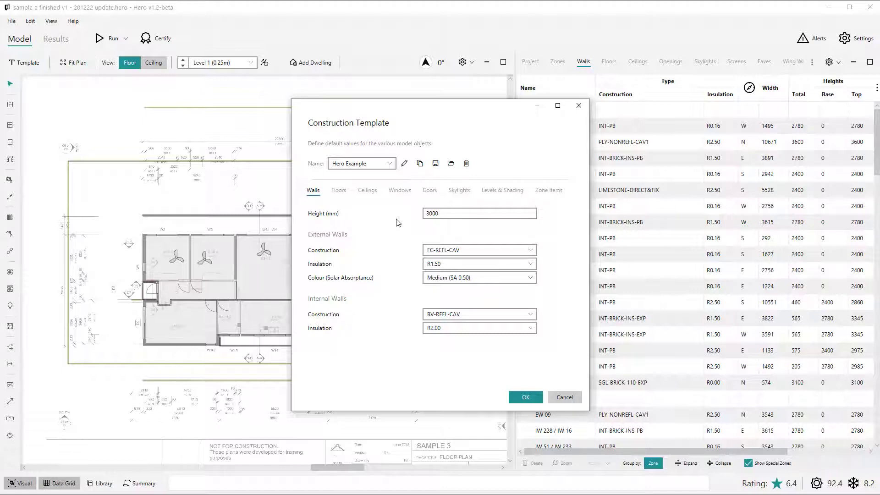
# Step: Save a copy of the template and rename it 'Another Template'
pyautogui.click(421, 163)
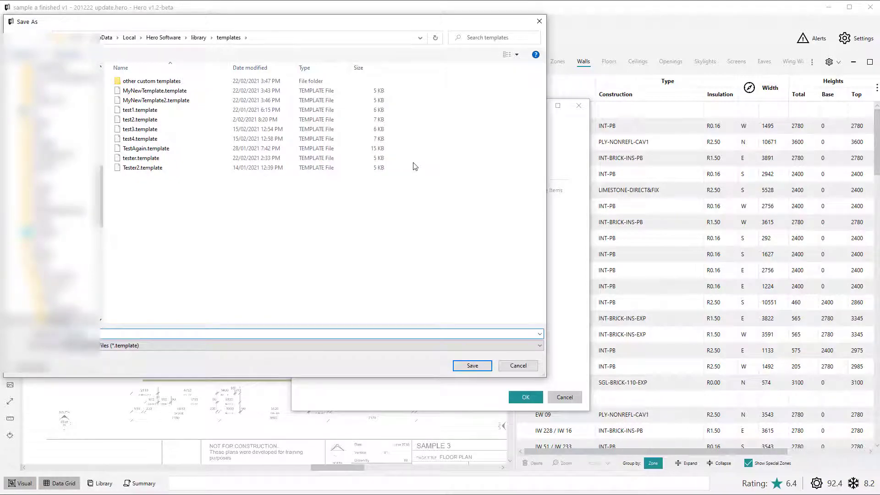
pyautogui.press('Escape')
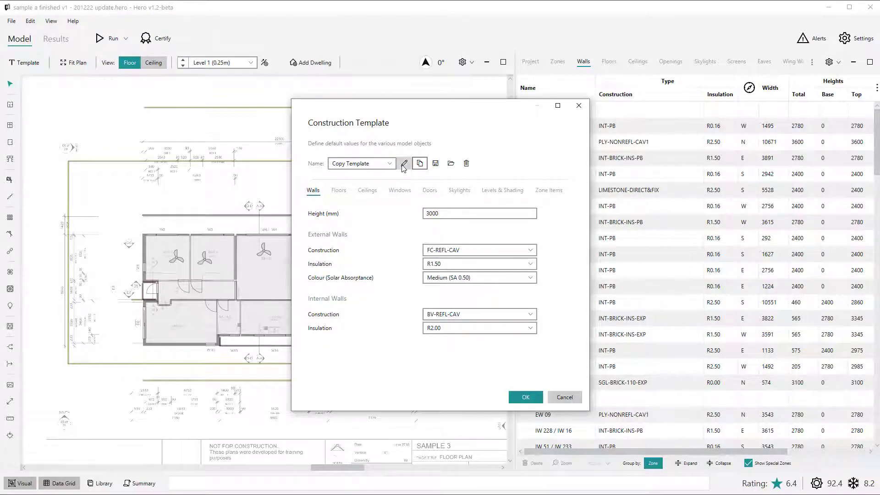
pyautogui.click(403, 166)
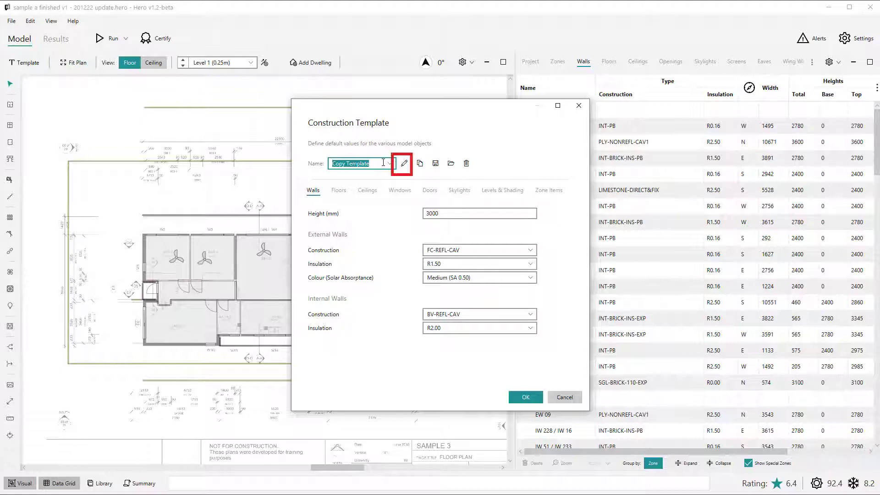
pyautogui.write('Another Template')
pyautogui.press('Return')
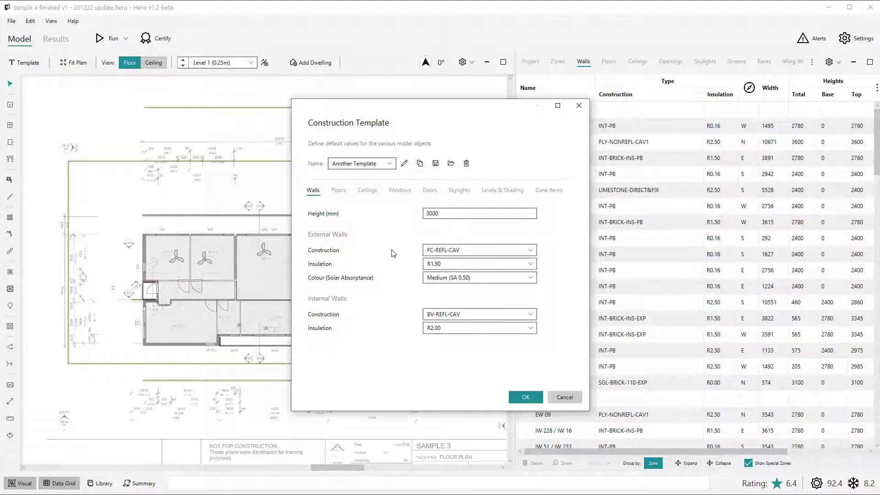
# Step: Delete Another Template and reset the Default template to its original settings
pyautogui.click(468, 164)
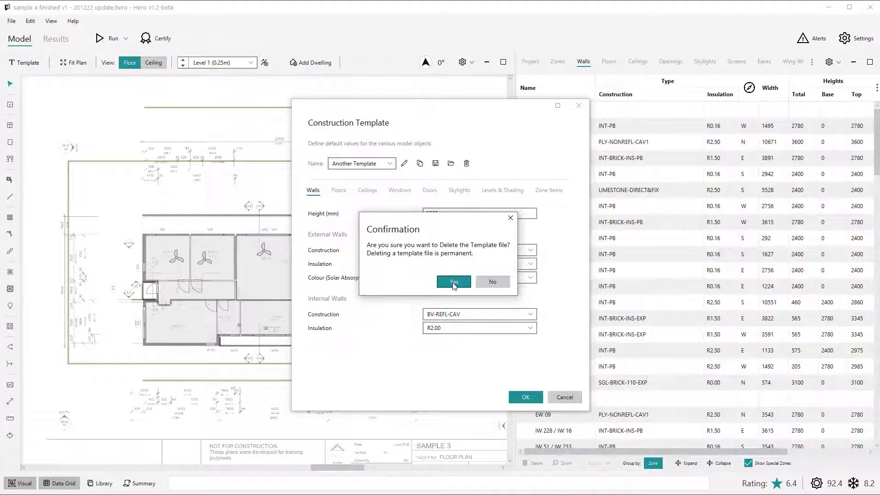
pyautogui.click(454, 283)
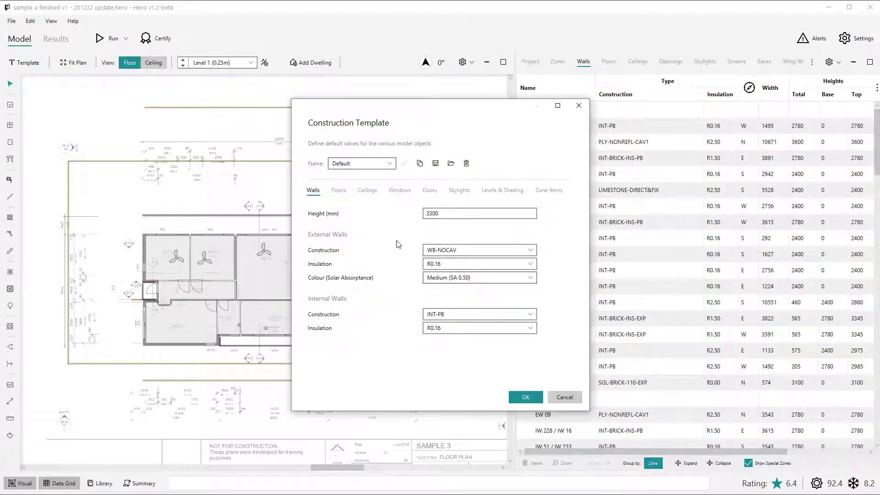
pyautogui.click(468, 165)
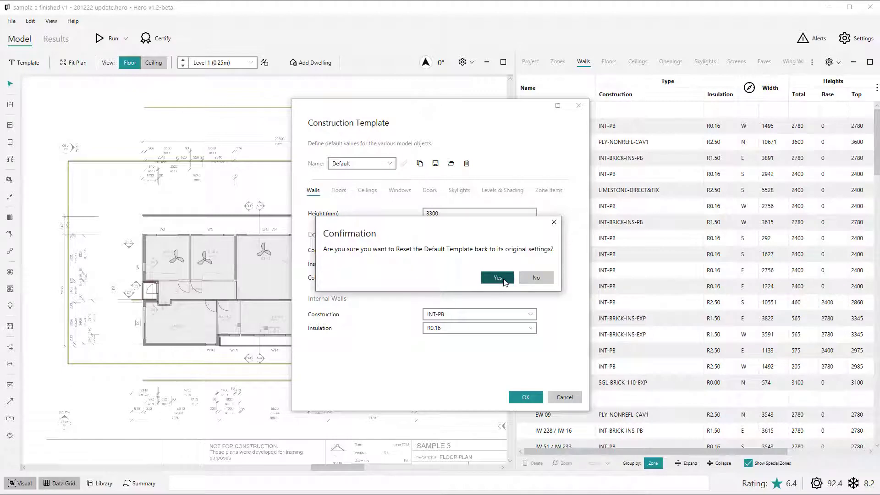
pyautogui.click(497, 278)
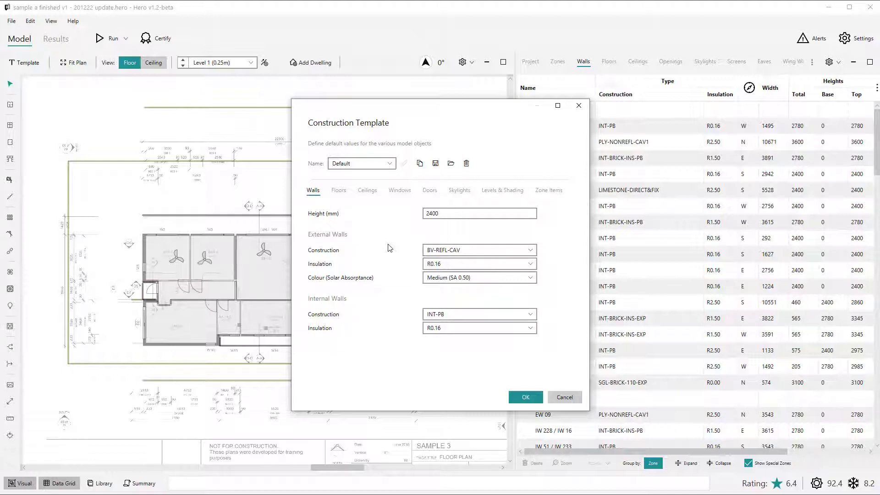
pyautogui.click(11, 21)
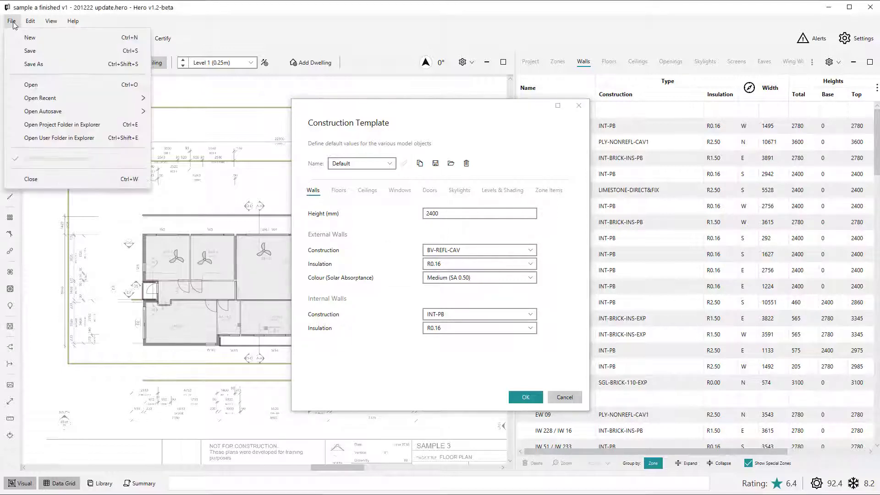
# Step: Open the Hero user folder in Explorer and go into library > templates
pyautogui.click(51, 140)
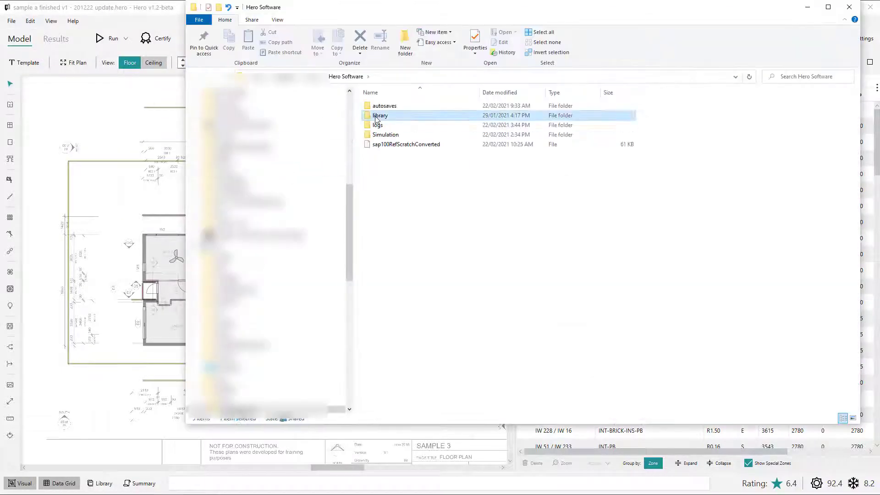
pyautogui.doubleClick(378, 115)
pyautogui.doubleClick(383, 115)
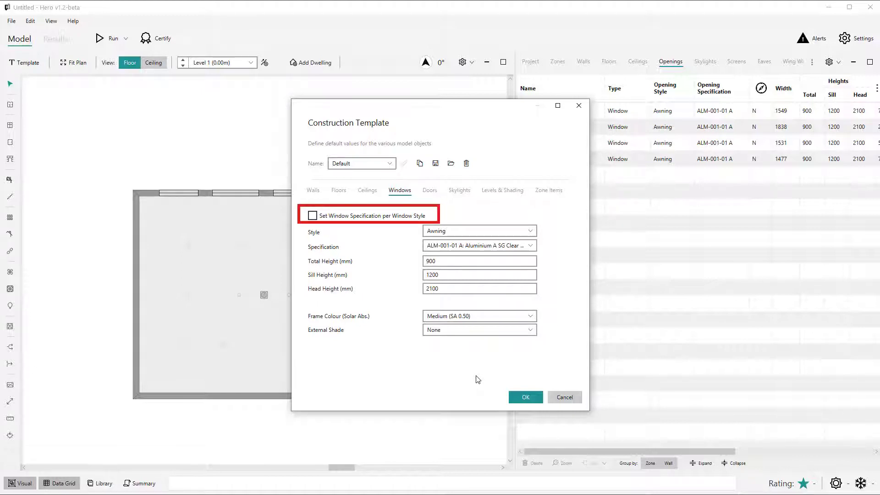
# Step: Enable per-style window specifications and set Awning windows to A&L-001-04
pyautogui.click(337, 221)
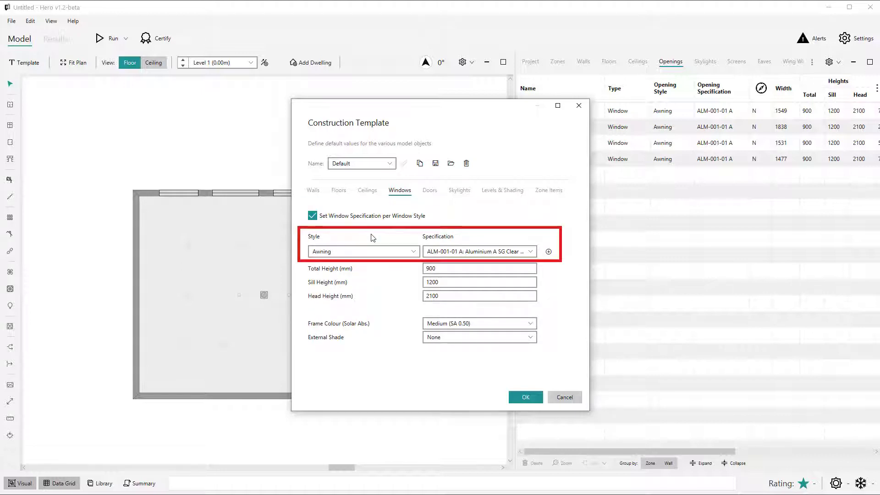
pyautogui.click(370, 250)
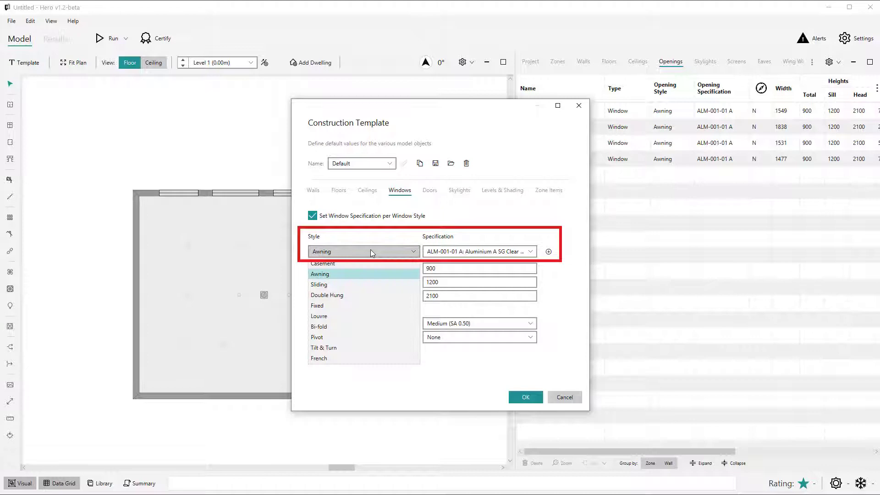
pyautogui.click(370, 251)
pyautogui.click(522, 251)
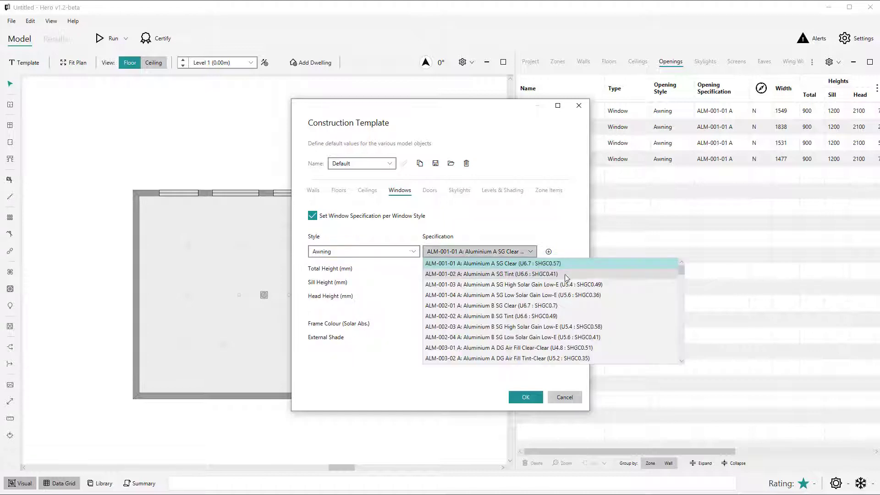
pyautogui.moveTo(680, 274); pyautogui.dragTo(680, 364)
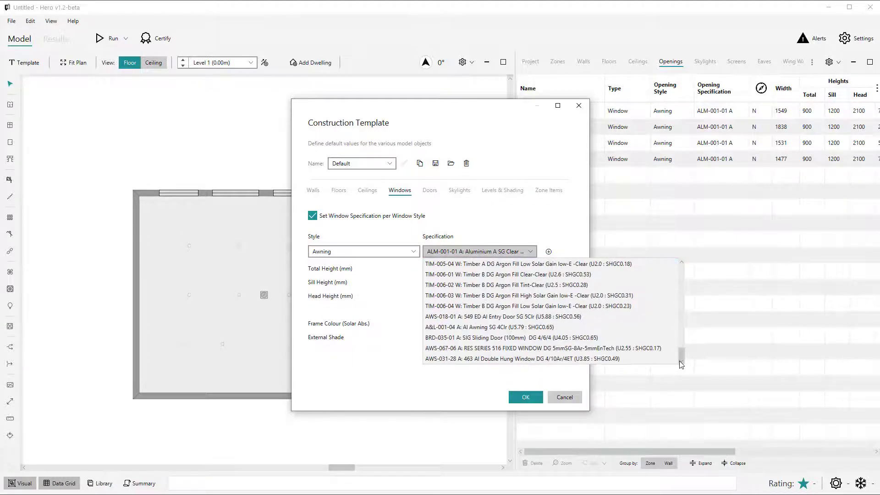
pyautogui.click(469, 328)
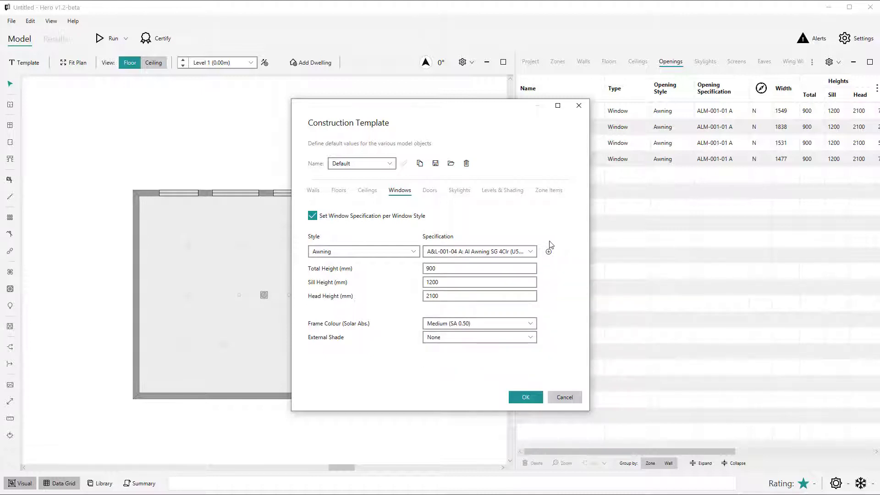
pyautogui.click(520, 252)
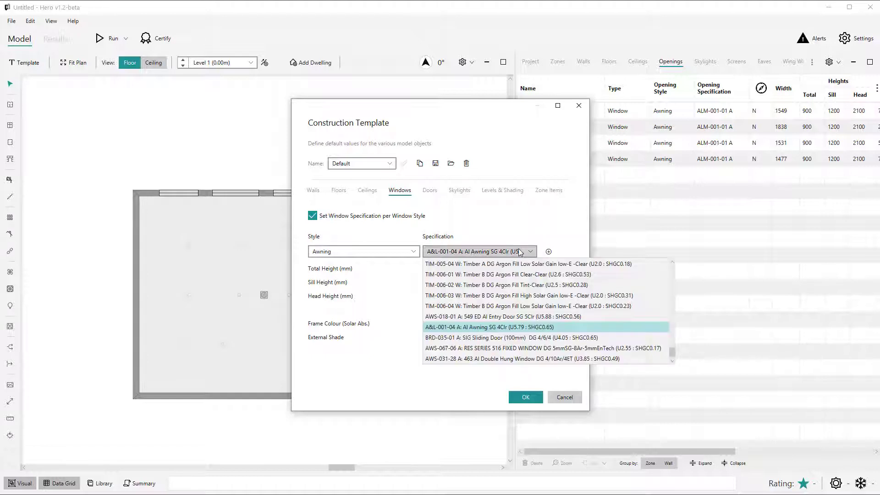
pyautogui.click(477, 328)
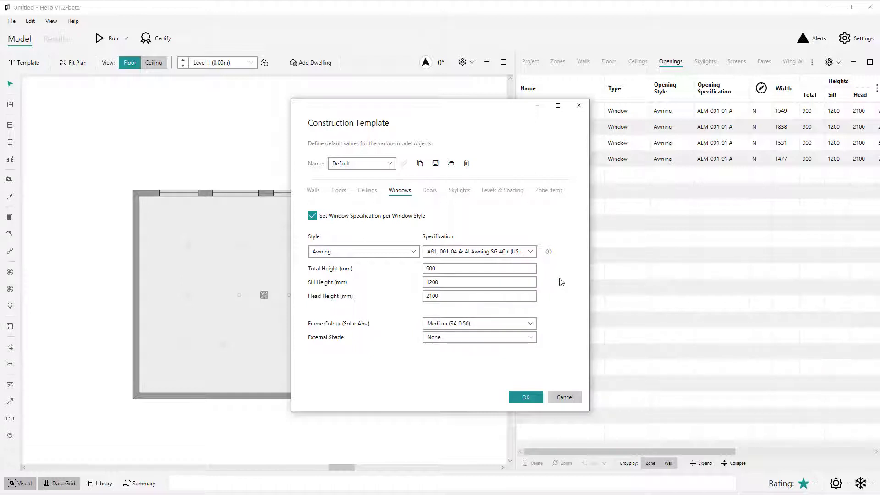
# Step: Add style rows and set Casement to AWS-018-01 and Sliding to BRD-035-01
pyautogui.click(548, 251)
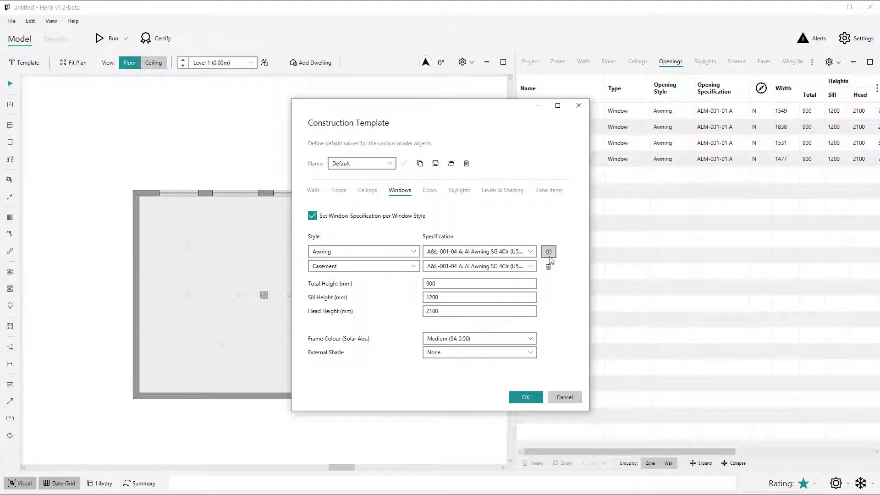
pyautogui.click(550, 257)
pyautogui.click(548, 251)
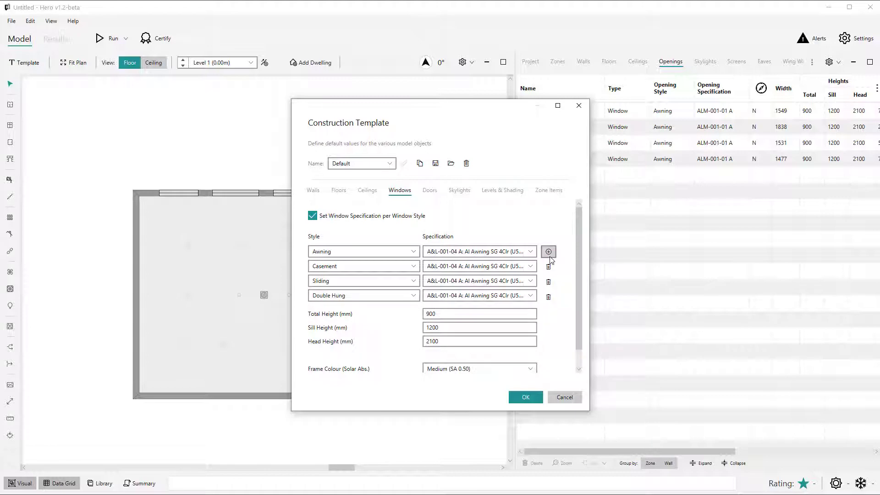
pyautogui.click(489, 268)
pyautogui.scroll(-10, 483, 353)
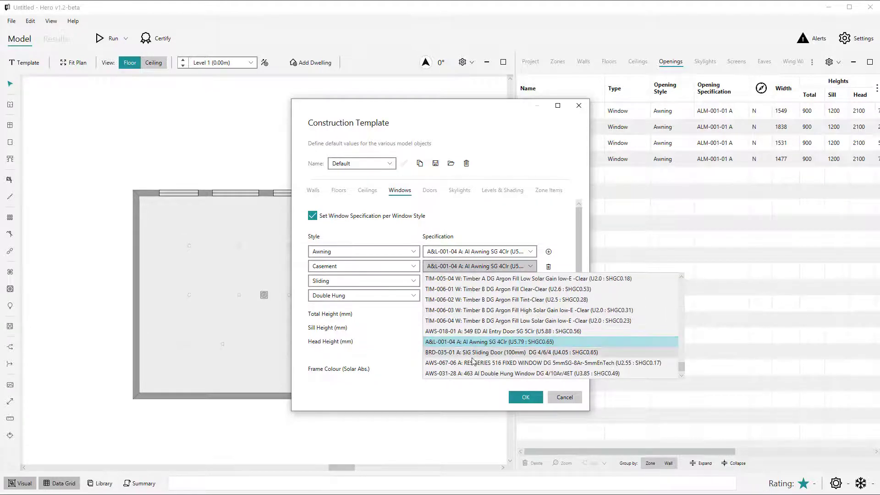
pyautogui.click(469, 331)
pyautogui.click(474, 281)
pyautogui.scroll(-10, 482, 348)
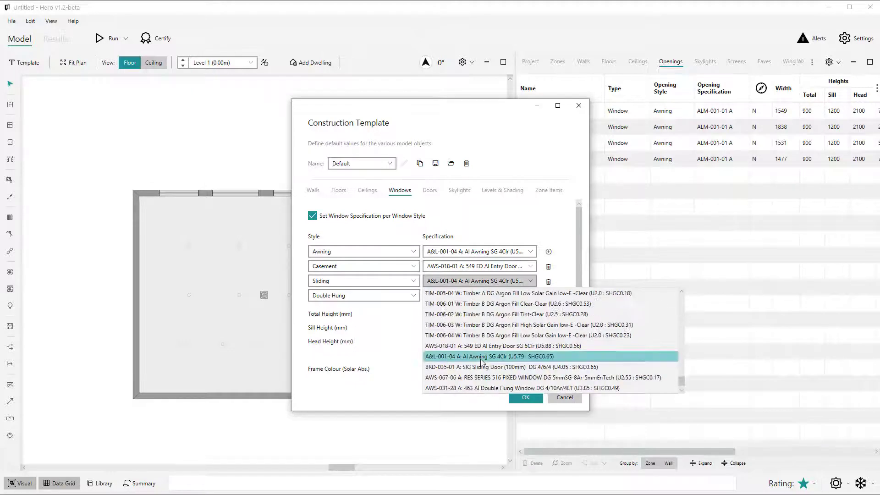
pyautogui.click(483, 367)
# Step: Make the fourth row a Fixed window with the AWS-067-06 specification
pyautogui.click(479, 295)
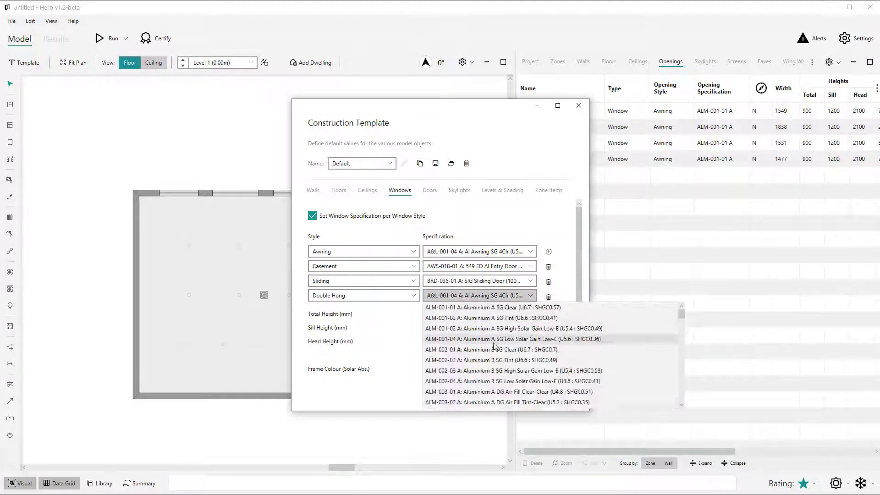
pyautogui.scroll(-10, 493, 362)
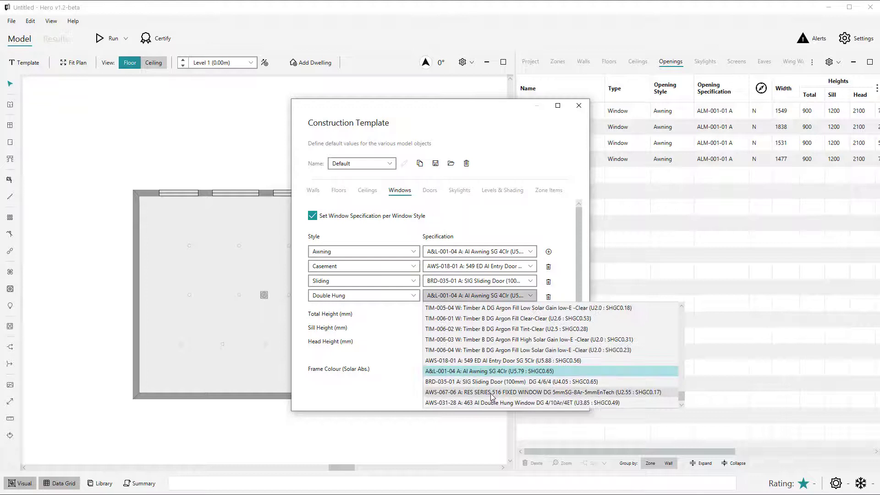
pyautogui.click(491, 392)
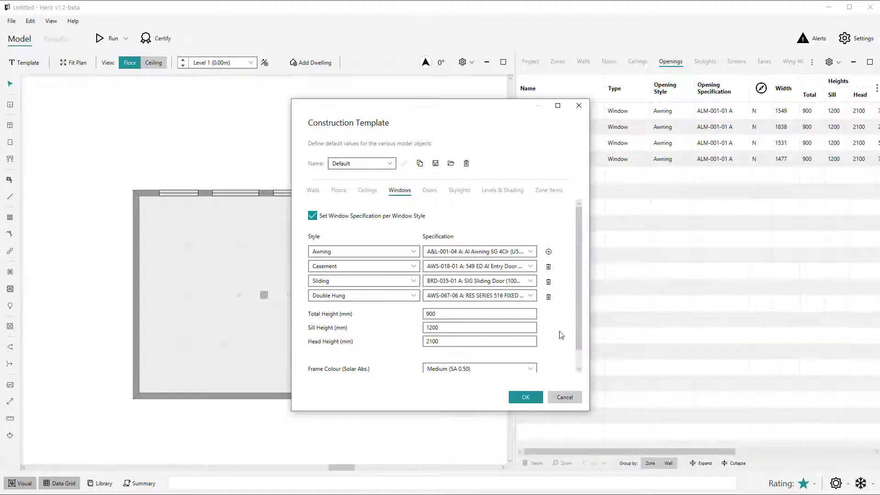
pyautogui.click(384, 300)
pyautogui.click(329, 350)
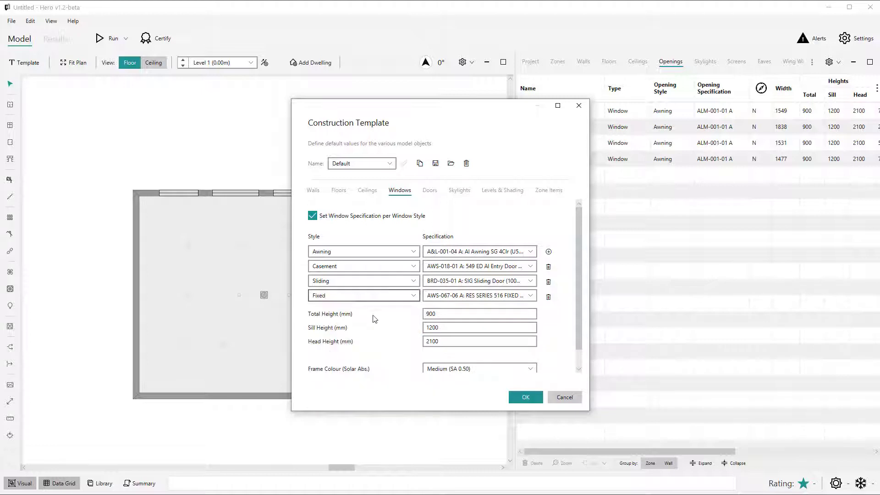
# Step: Apply the template changes, then set window W02's opening style to Casement
pyautogui.click(524, 398)
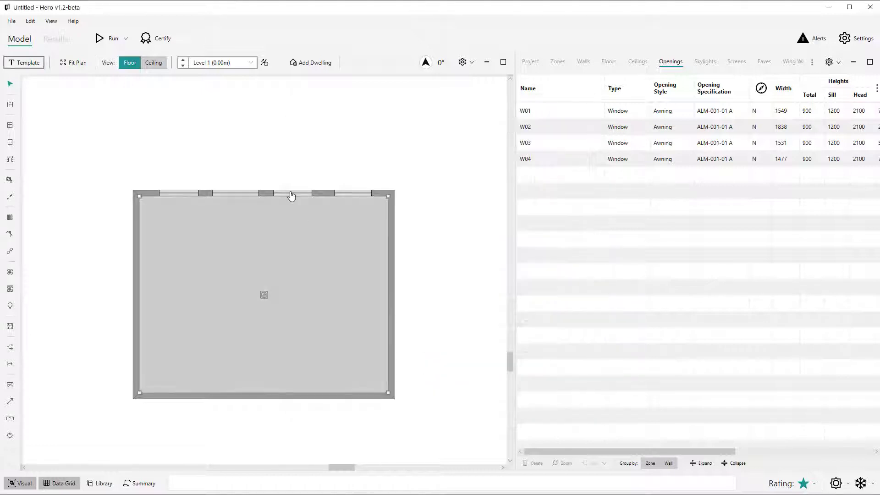
pyautogui.click(182, 197)
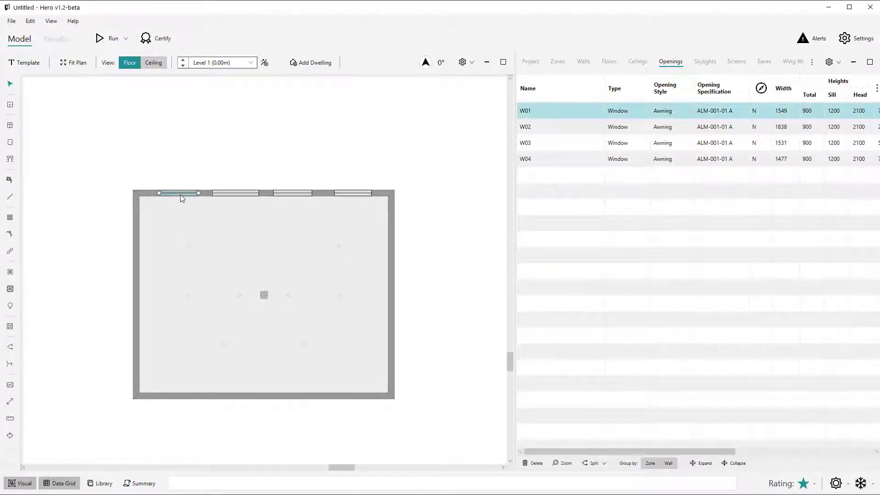
pyautogui.click(658, 115)
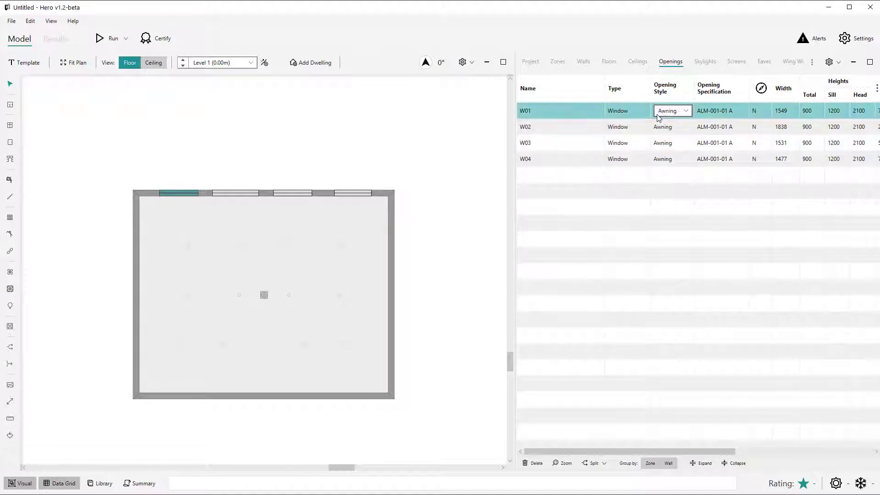
pyautogui.click(558, 127)
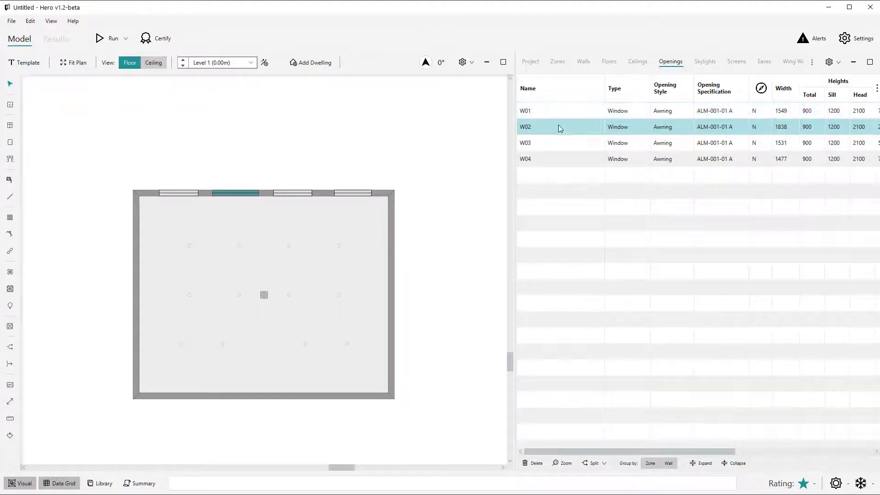
pyautogui.click(663, 128)
pyautogui.click(662, 130)
pyautogui.click(667, 139)
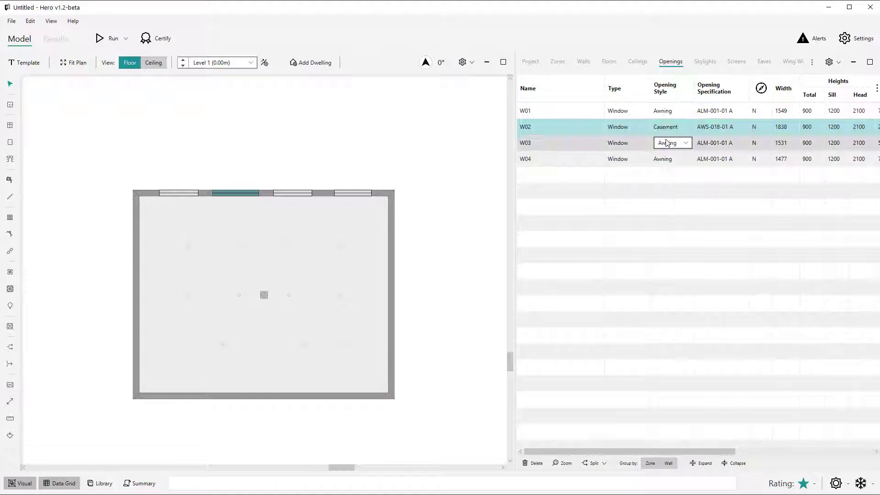
# Step: Set window W03's opening style to Sliding and W04's to Fixed
pyautogui.click(583, 144)
pyautogui.click(662, 143)
pyautogui.click(664, 143)
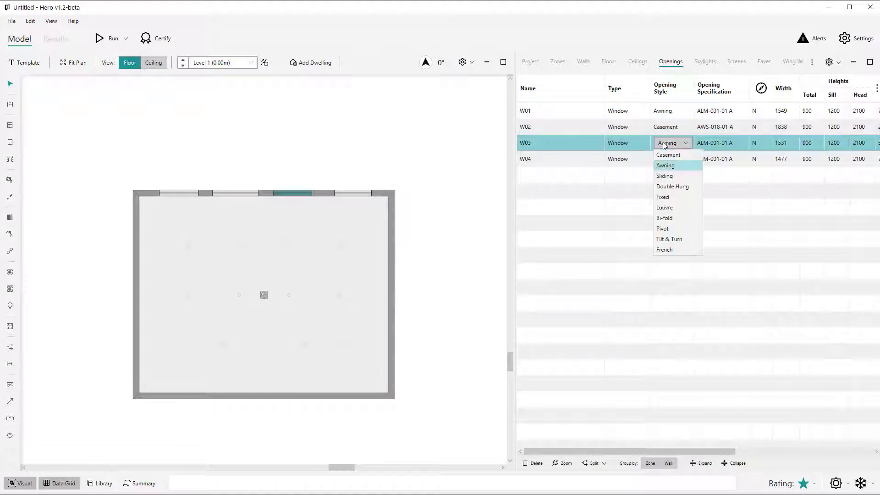
pyautogui.click(664, 176)
pyautogui.click(606, 160)
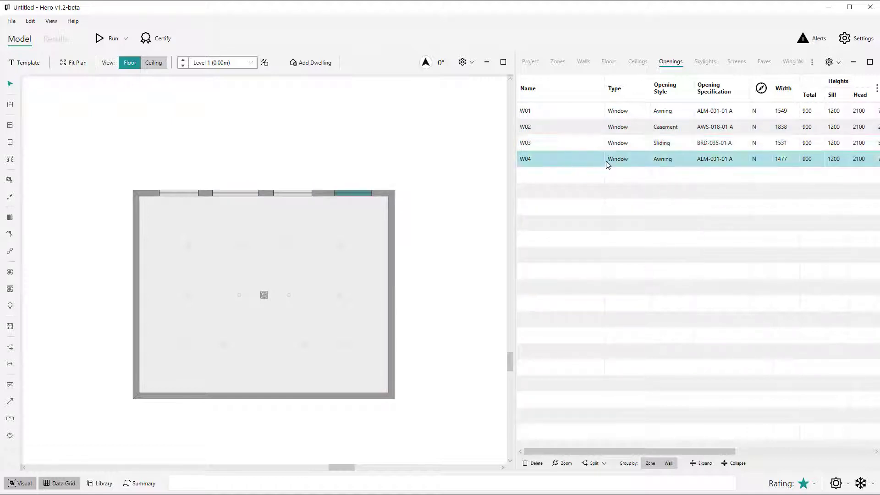
pyautogui.click(662, 159)
pyautogui.click(664, 159)
pyautogui.click(662, 212)
pyautogui.click(489, 194)
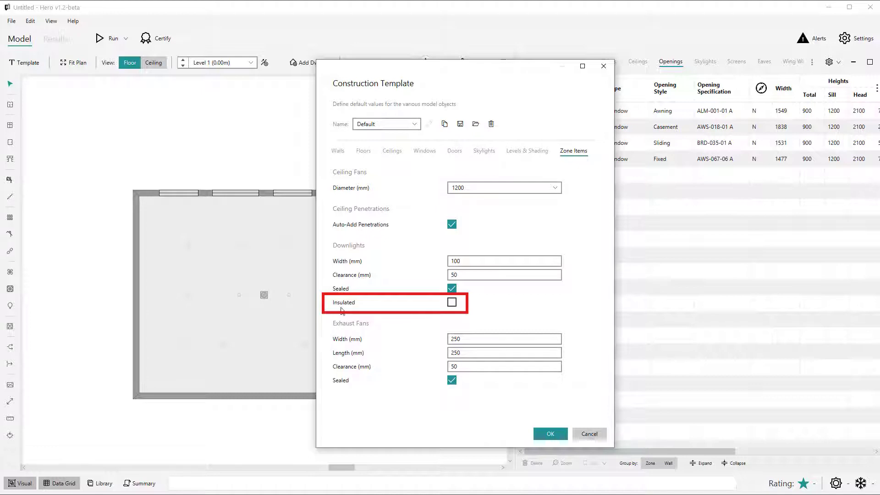
# Step: Tick Insulated for Downlights in the Zone Items template
pyautogui.click(450, 304)
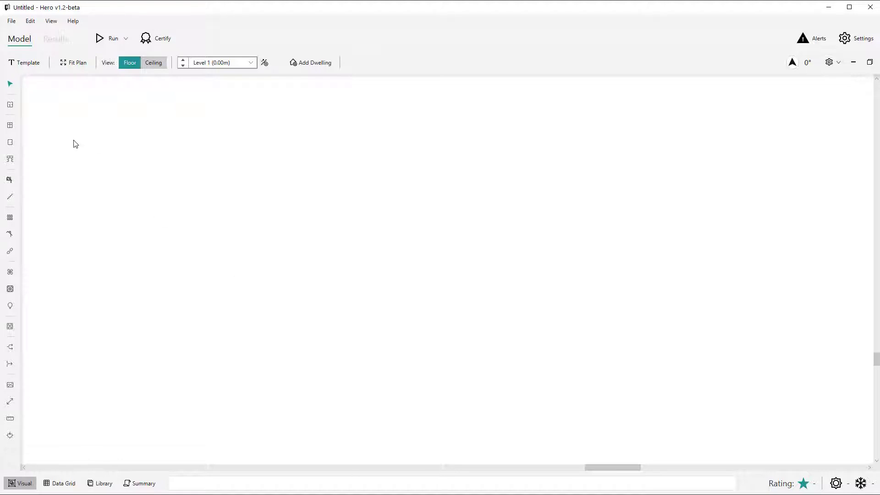
# Step: Using the Zone tool with X/Y Axis snapping, draw a seven-corner Z-shaped walled zone
pyautogui.click(10, 104)
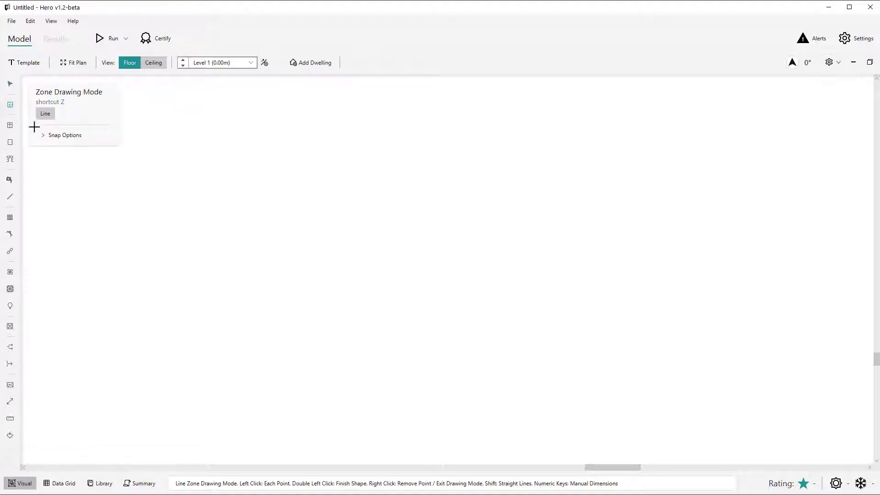
pyautogui.click(59, 136)
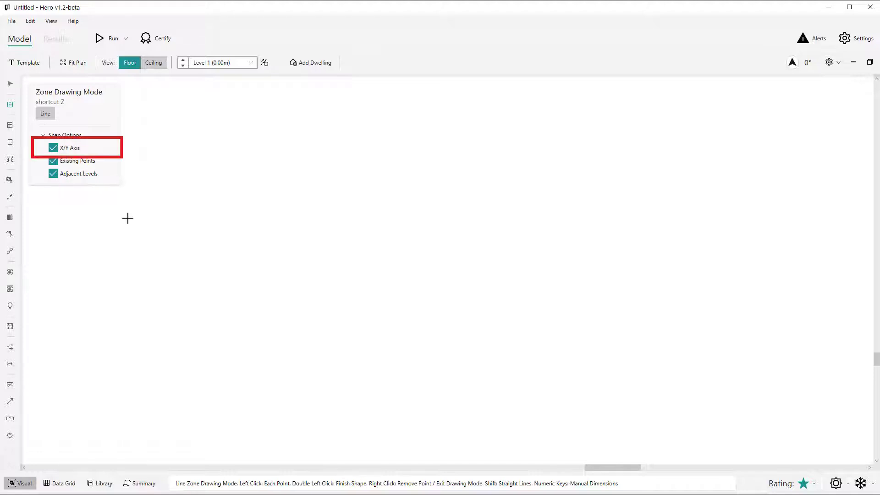
pyautogui.click(193, 197)
pyautogui.click(295, 192)
pyautogui.click(295, 140)
pyautogui.click(365, 138)
pyautogui.click(365, 240)
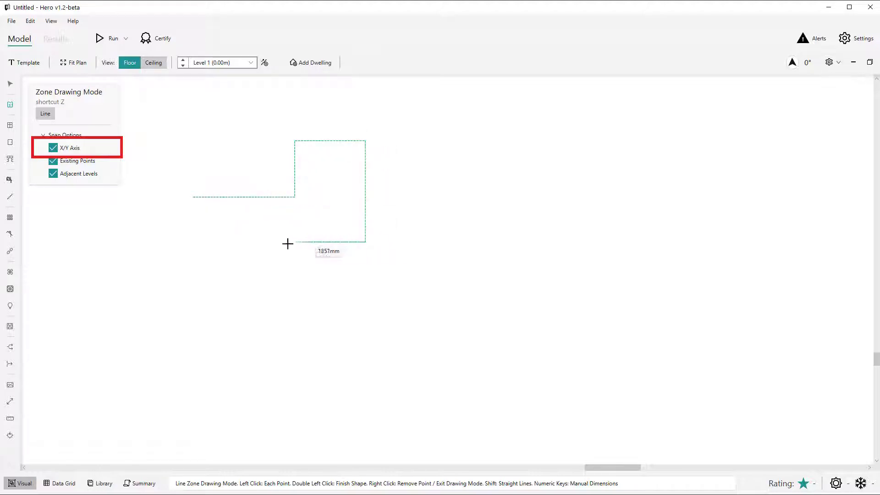
pyautogui.click(249, 240)
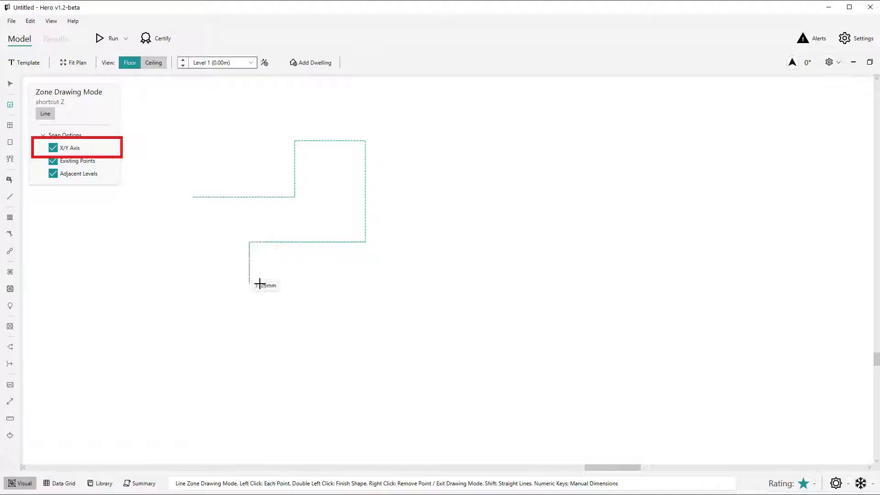
pyautogui.click(249, 283)
pyautogui.doubleClick(193, 280)
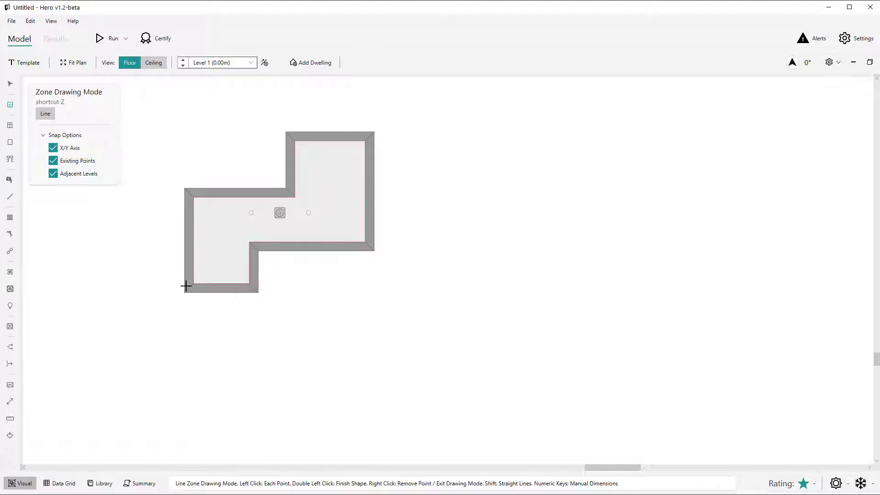
# Step: Turn off X/Y Axis snapping and draw a slanted five-sided zone
pyautogui.click(53, 147)
pyautogui.click(347, 352)
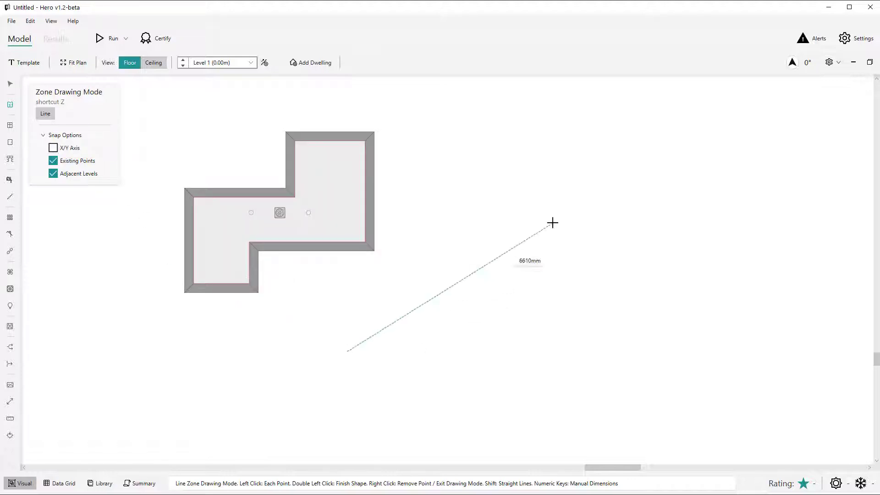
pyautogui.click(553, 223)
pyautogui.click(705, 351)
pyautogui.click(471, 424)
pyautogui.doubleClick(310, 422)
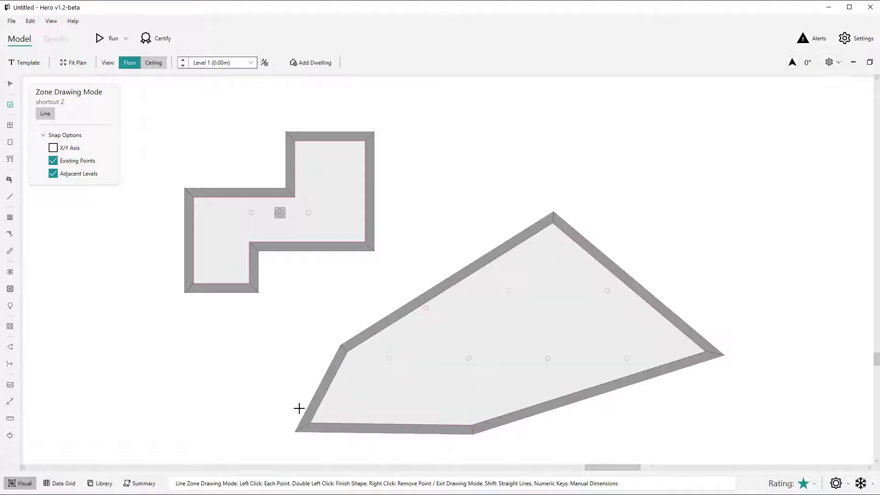
# Step: Re-enable X/Y Axis snapping and draw a small stepped zone with walls
pyautogui.click(67, 148)
pyautogui.scroll(-3, 43, 296)
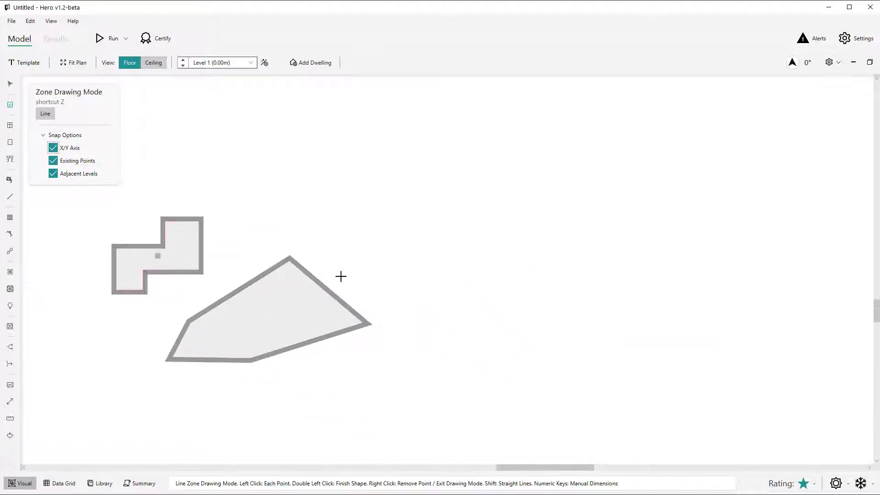
pyautogui.click(303, 165)
pyautogui.click(356, 166)
pyautogui.click(355, 194)
pyautogui.click(382, 193)
pyautogui.click(383, 222)
pyautogui.click(308, 223)
pyautogui.scroll(2, 307, 223)
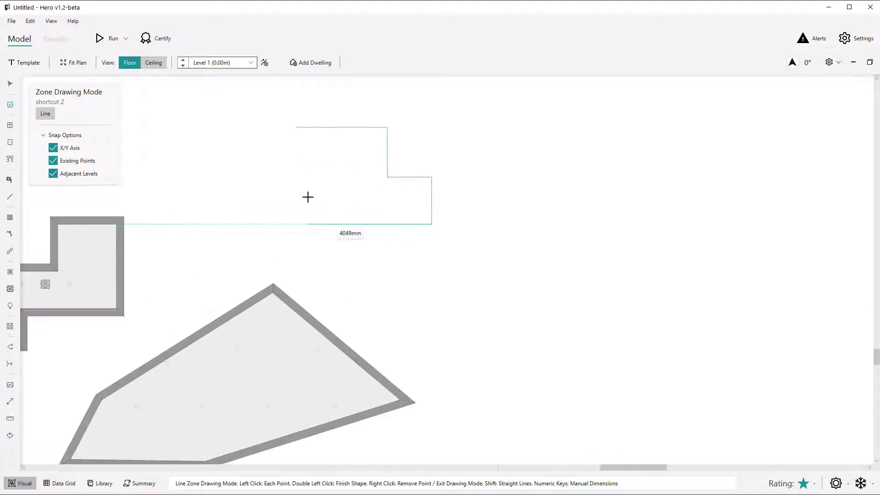
pyautogui.click(308, 173)
pyautogui.doubleClick(296, 172)
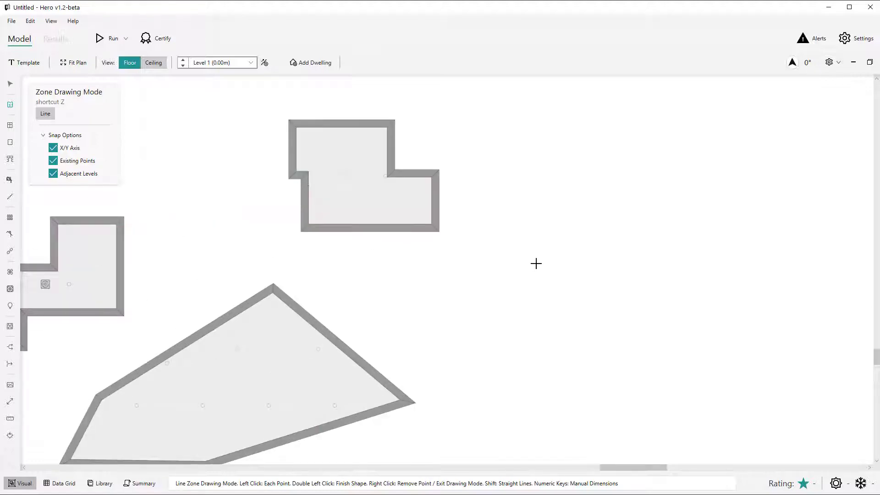
# Step: Start a Shift-locked 45-degree zone line on the right, then cancel it
pyautogui.click(539, 255)
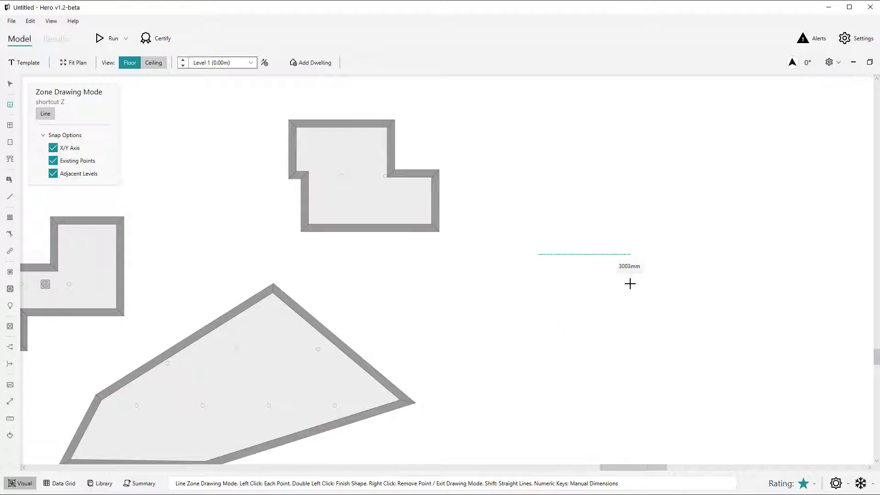
pyautogui.press('shift')
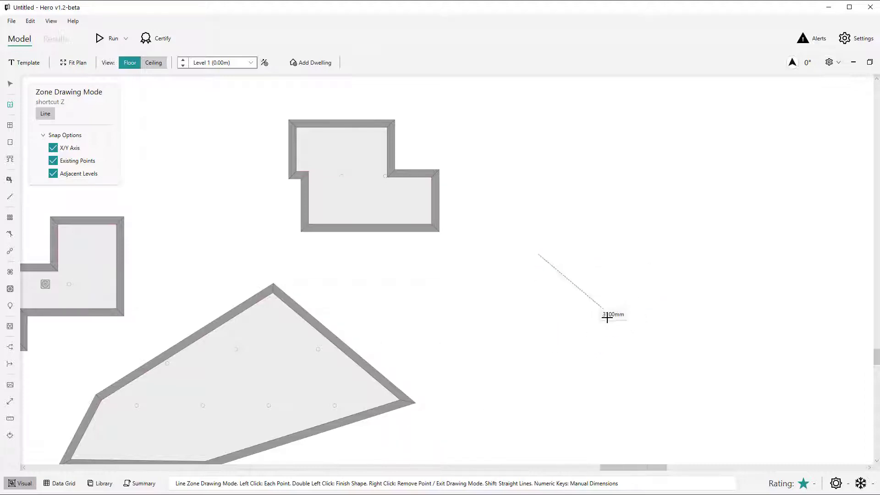
pyautogui.rightClick(536, 310)
# Step: With X/Y Axis snapping off, draw another stepped zone on the right
pyautogui.click(53, 147)
pyautogui.click(486, 250)
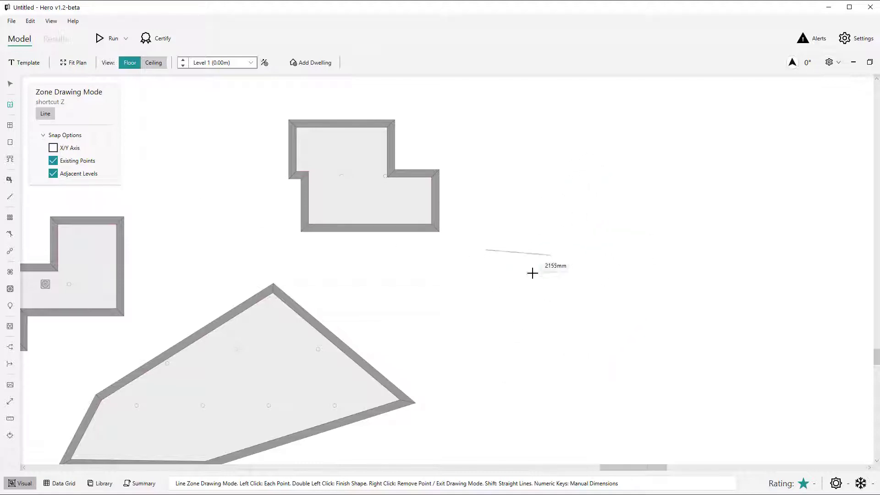
pyautogui.click(604, 249)
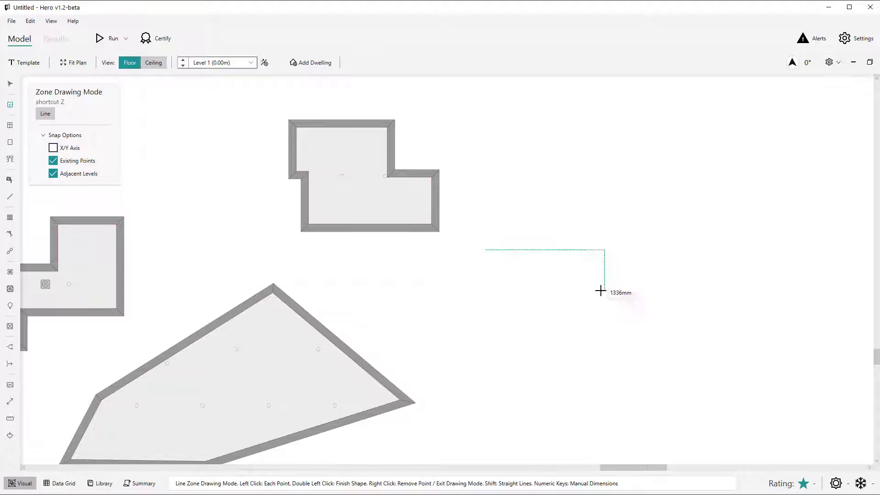
pyautogui.click(600, 297)
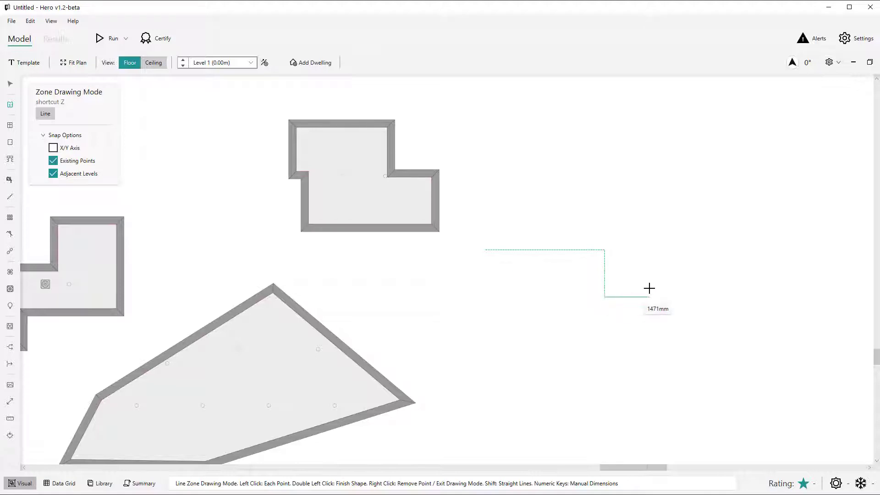
pyautogui.click(649, 289)
pyautogui.click(644, 340)
pyautogui.doubleClick(483, 324)
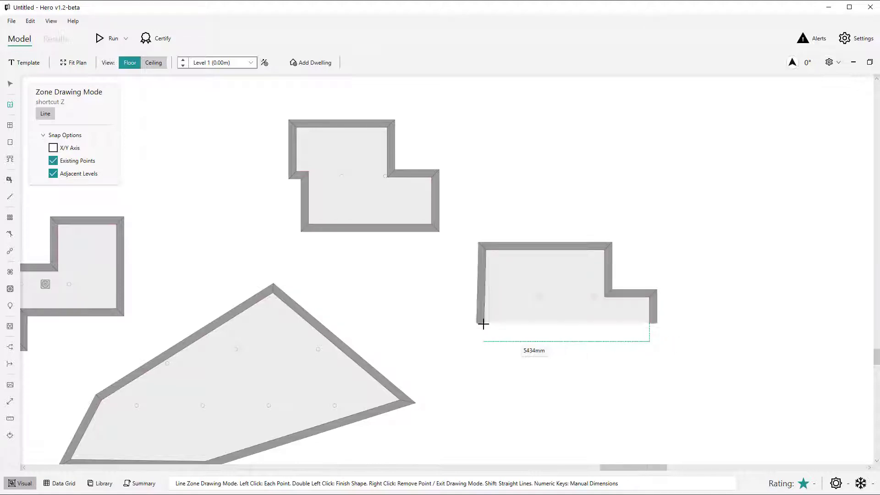
# Step: With X/Y Axis and Existing Points snapping on, draw a rectangular zone aligned to existing corners
pyautogui.click(67, 149)
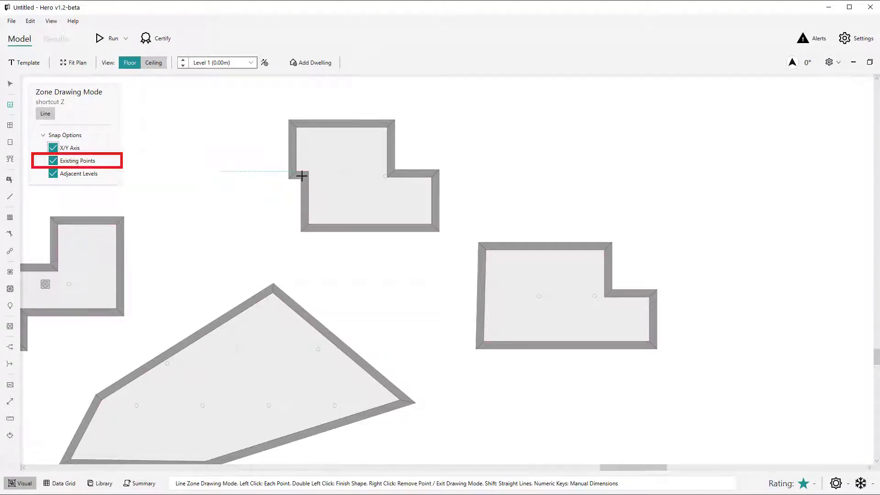
pyautogui.scroll(3, 482, 225)
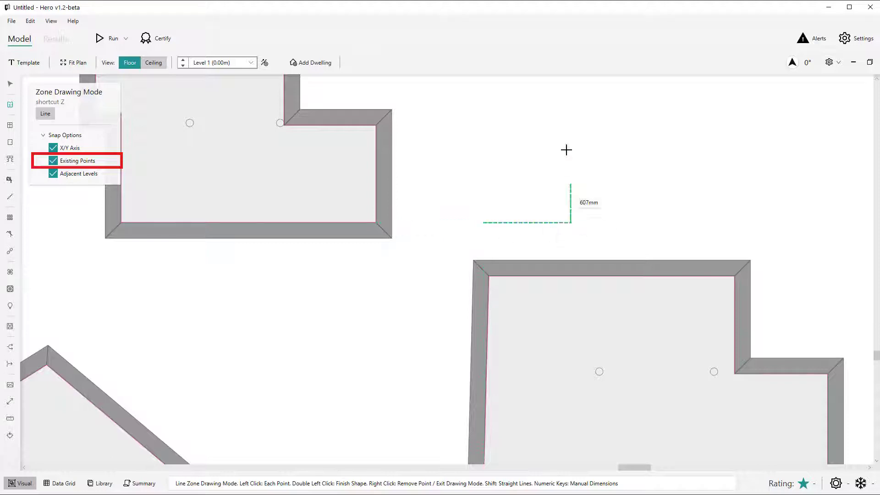
pyautogui.click(79, 161)
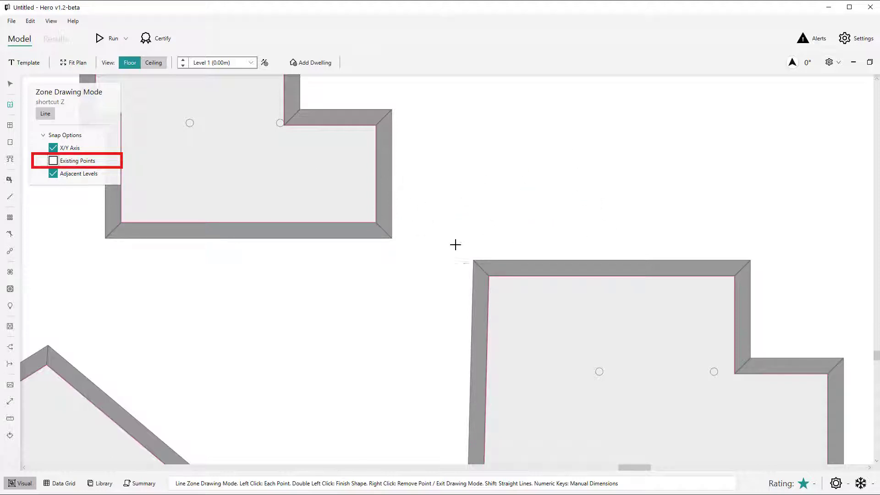
pyautogui.click(73, 161)
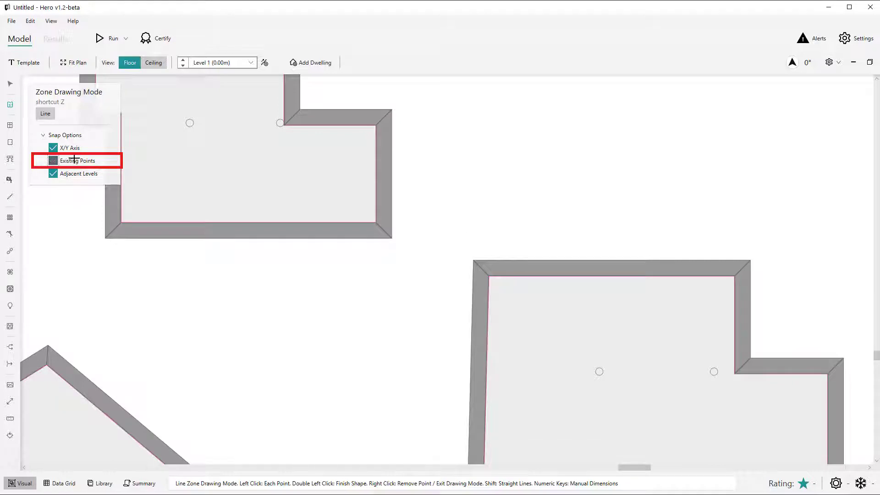
pyautogui.click(484, 223)
pyautogui.click(628, 214)
pyautogui.click(612, 142)
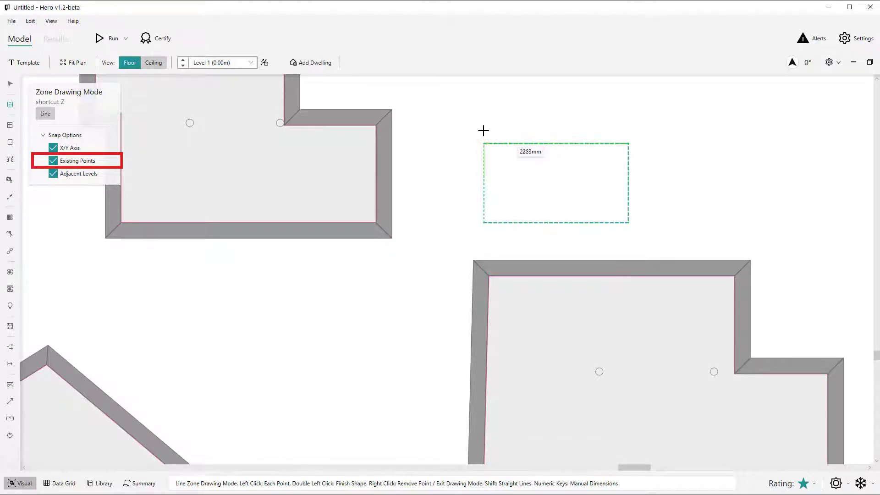
pyautogui.doubleClick(483, 132)
# Step: On Level 2, draw a rectangular zone tracing the room below using adjacent-level snapping
pyautogui.click(183, 59)
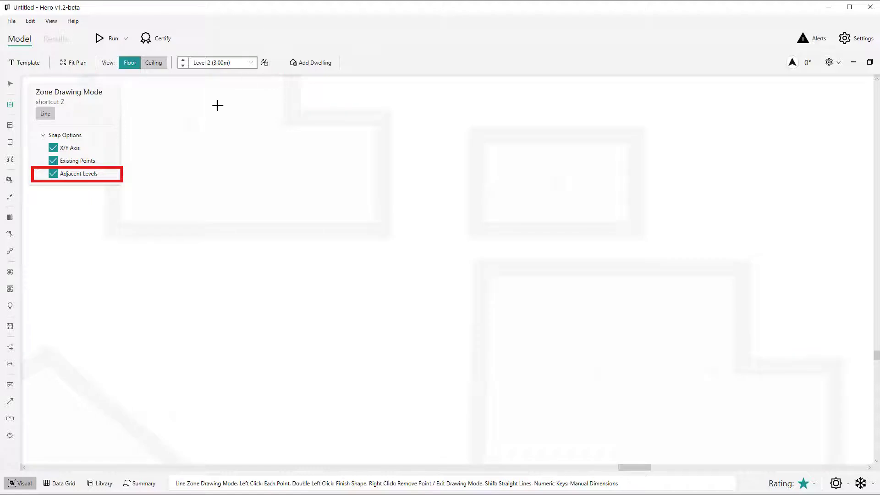
pyautogui.click(81, 176)
pyautogui.click(87, 173)
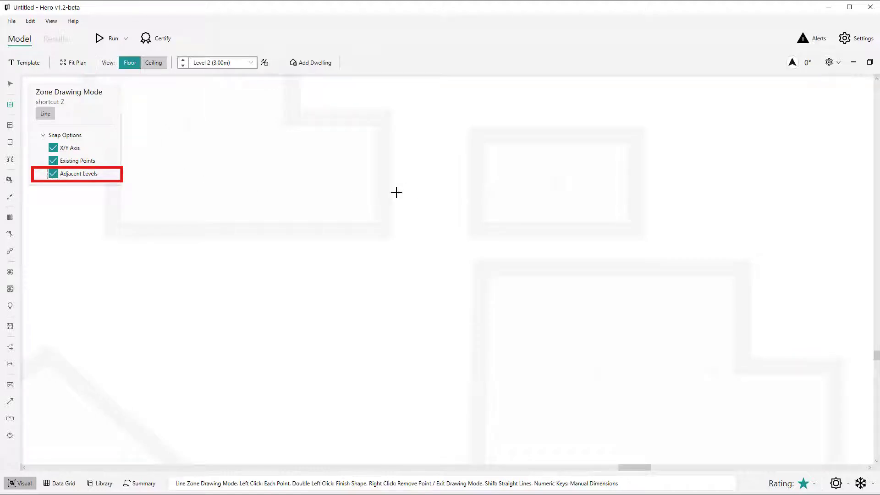
pyautogui.click(482, 221)
pyautogui.click(628, 222)
pyautogui.click(628, 143)
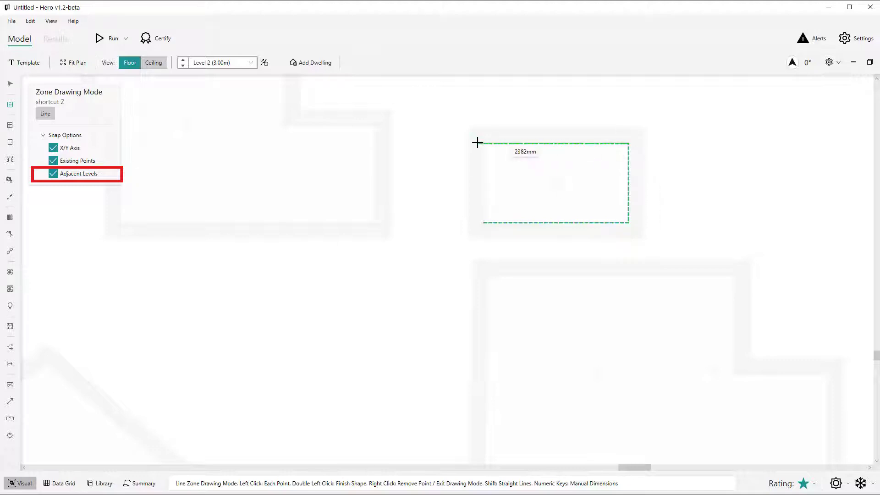
pyautogui.doubleClick(442, 184)
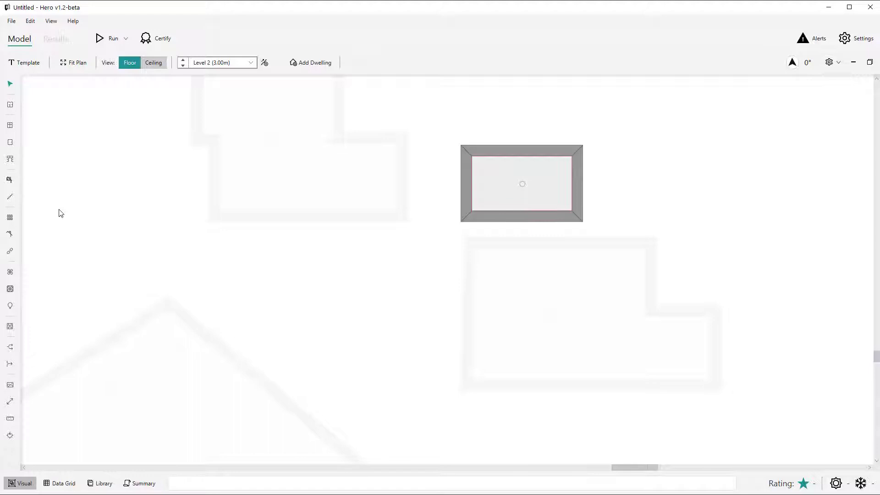
# Step: Set the skylight shape to Line with snap options shown, then try Ceiling Fan and Downlight tools
pyautogui.click(10, 179)
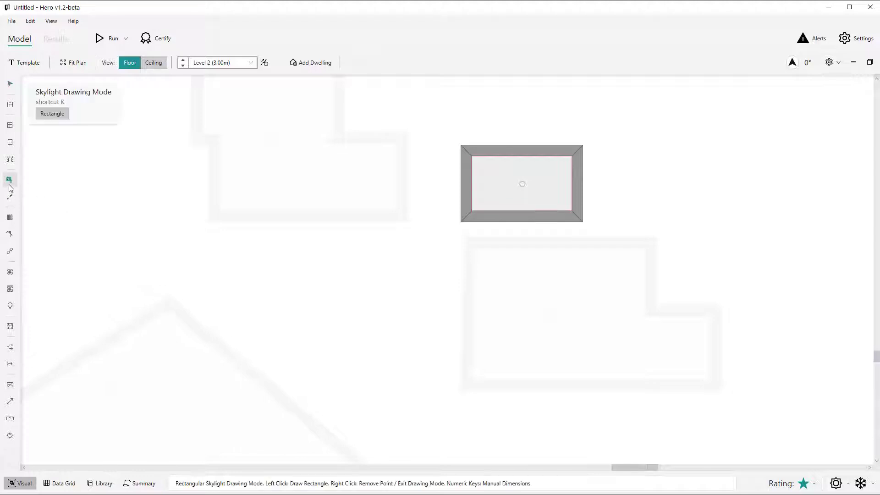
pyautogui.click(45, 115)
pyautogui.click(50, 115)
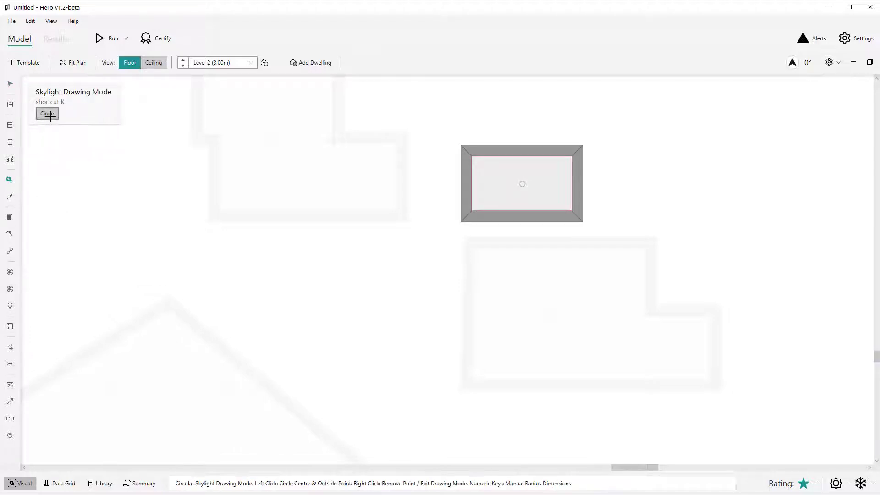
pyautogui.click(50, 116)
pyautogui.click(52, 117)
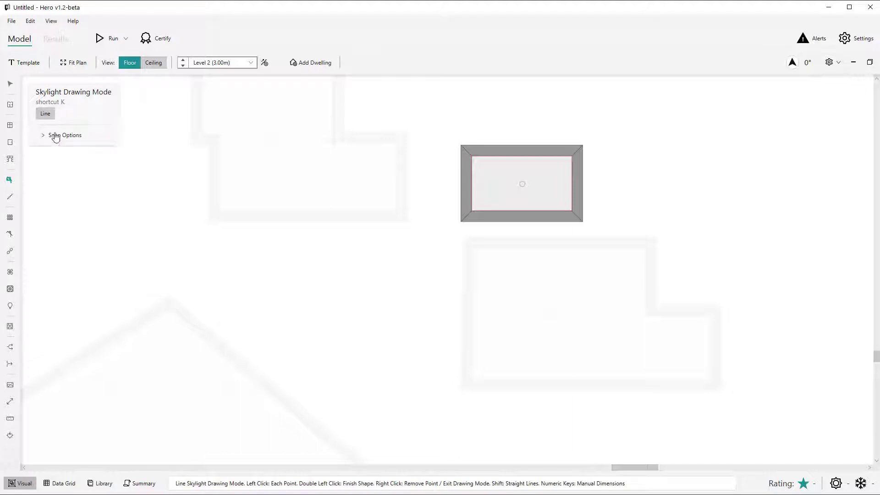
pyautogui.click(55, 136)
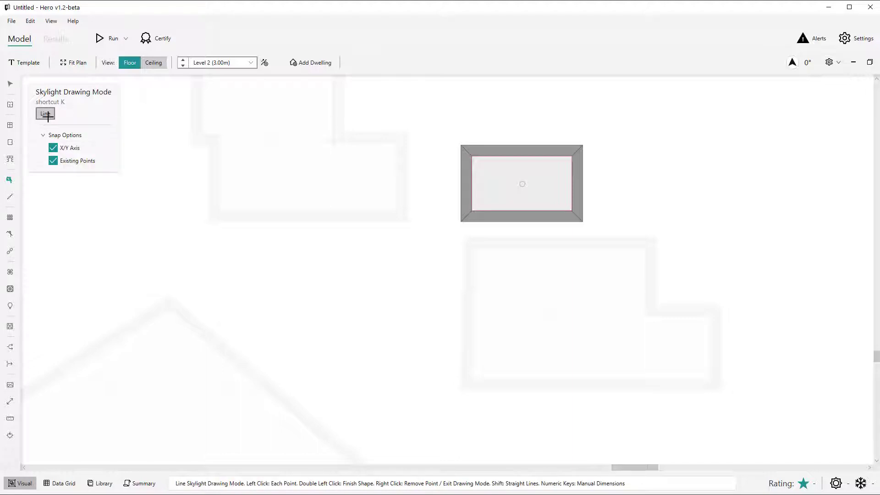
pyautogui.click(10, 273)
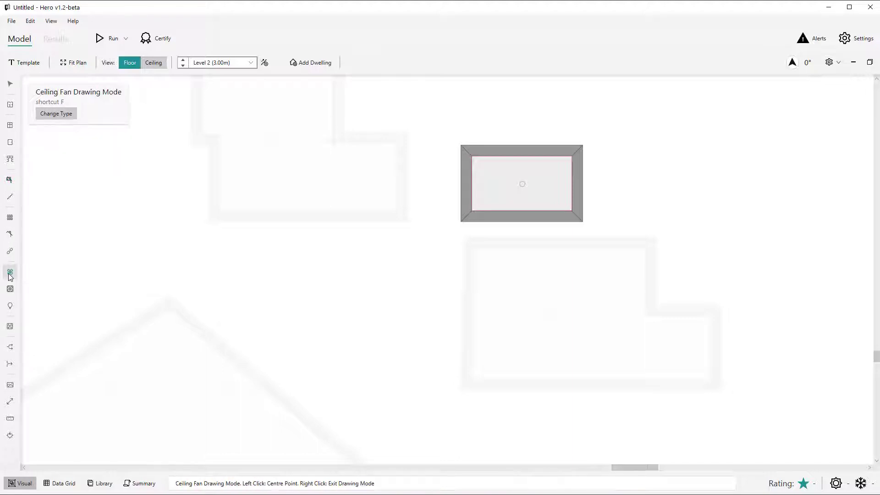
pyautogui.click(11, 303)
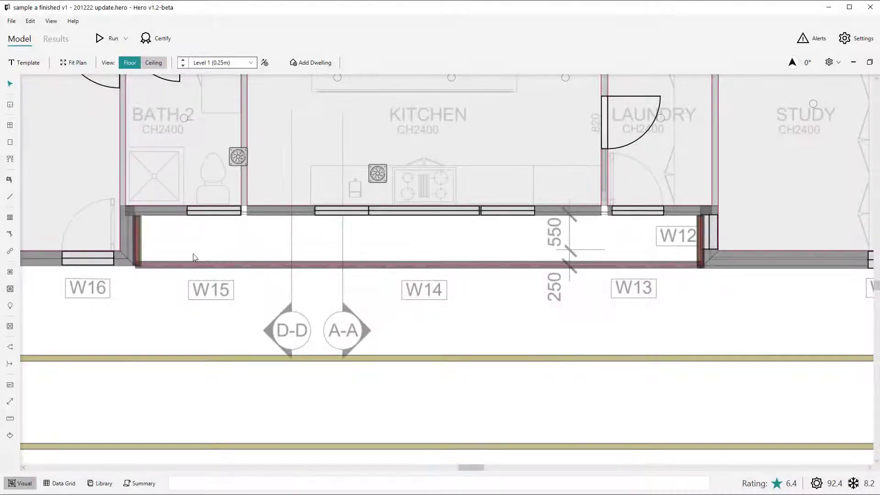
# Step: Send the short end wall near W15 to the back
pyautogui.scroll(2, 194, 257)
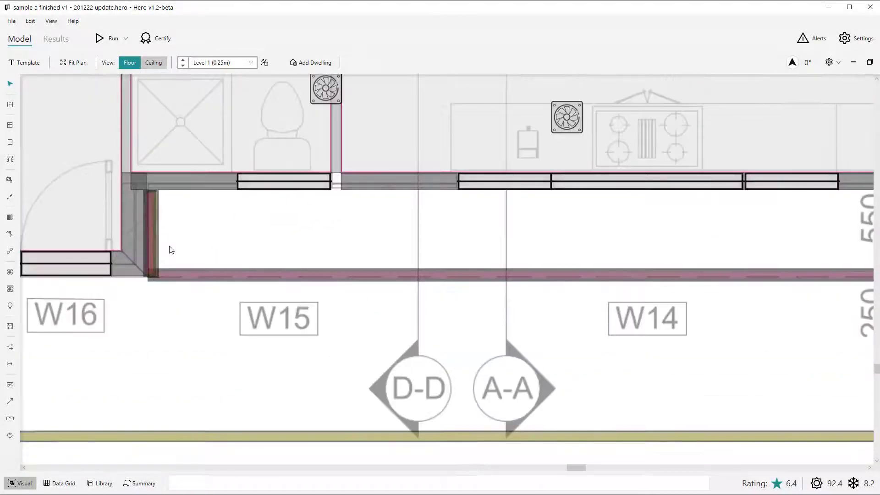
pyautogui.scroll(1, 171, 249)
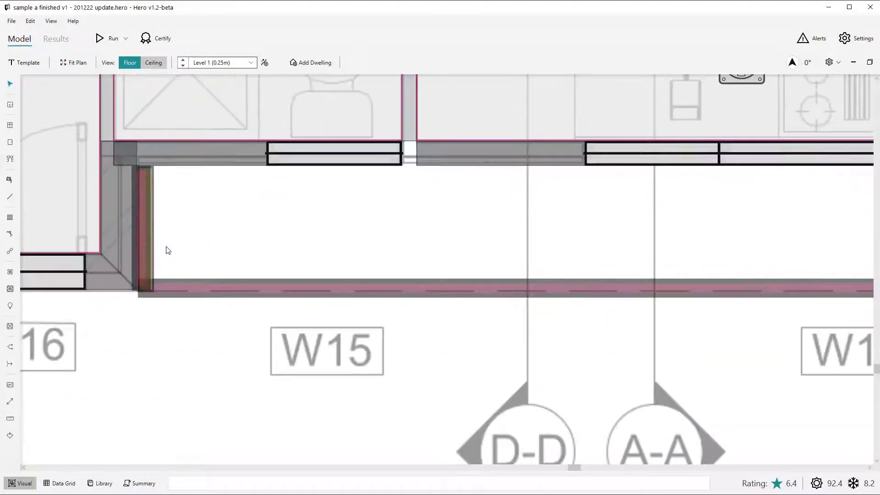
pyautogui.click(143, 212)
pyautogui.rightClick(143, 210)
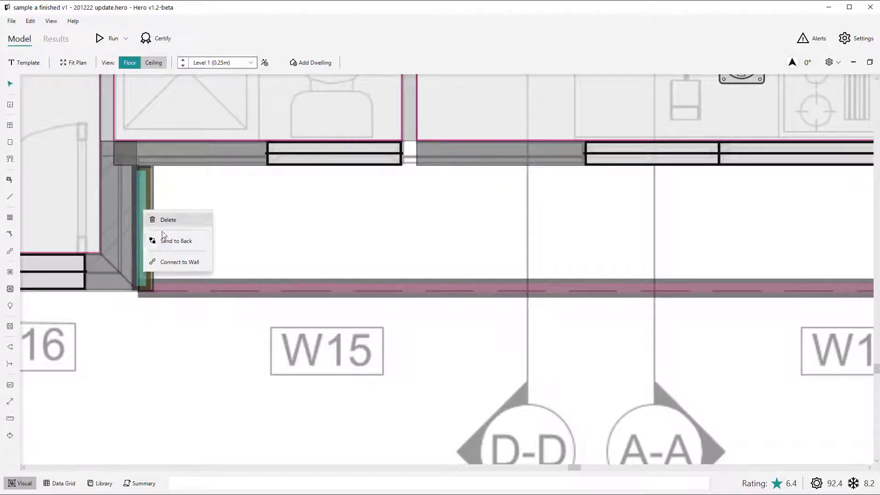
pyautogui.click(166, 238)
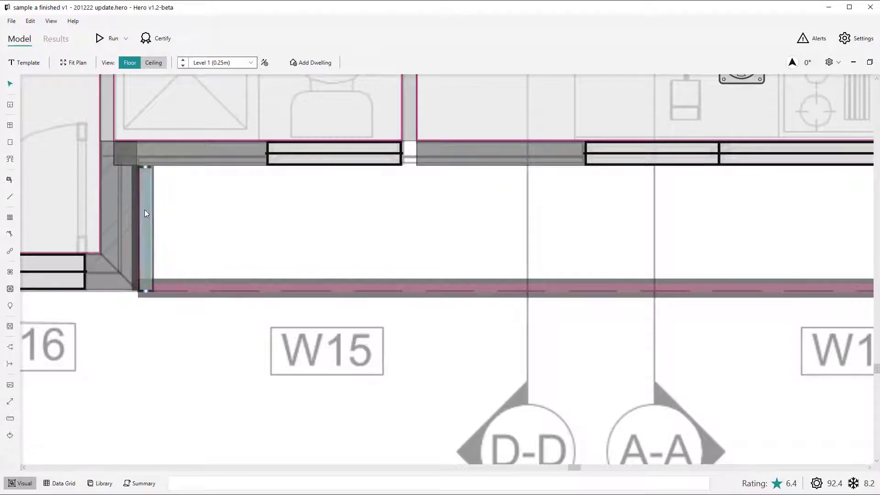
pyautogui.rightClick(144, 210)
pyautogui.click(188, 236)
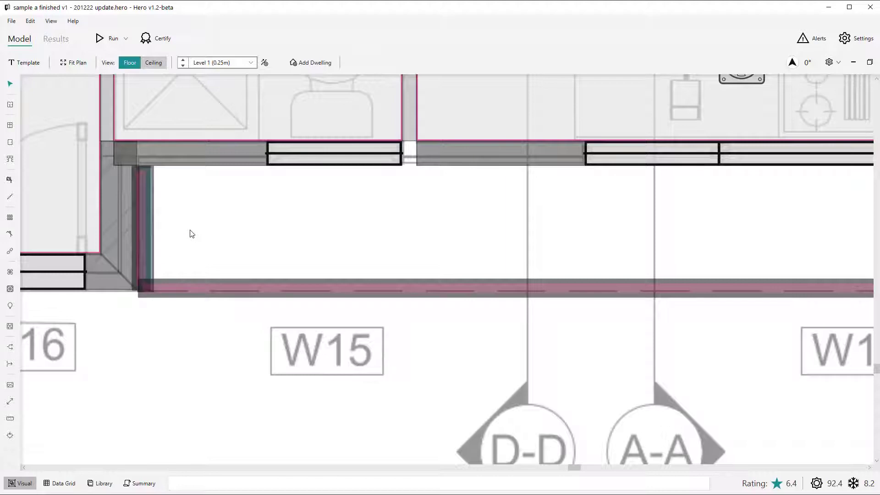
pyautogui.click(146, 211)
pyautogui.rightClick(146, 210)
pyautogui.click(172, 245)
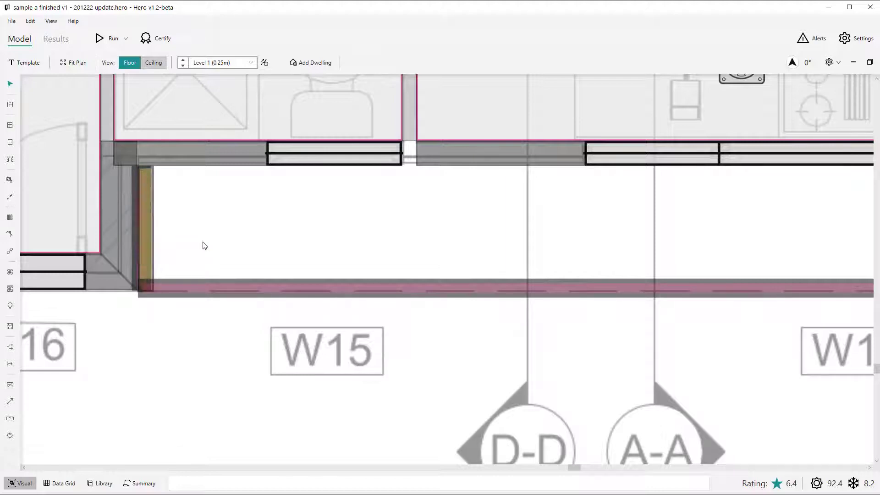
# Step: Send the verandah's left end wall to the back
pyautogui.click(150, 203)
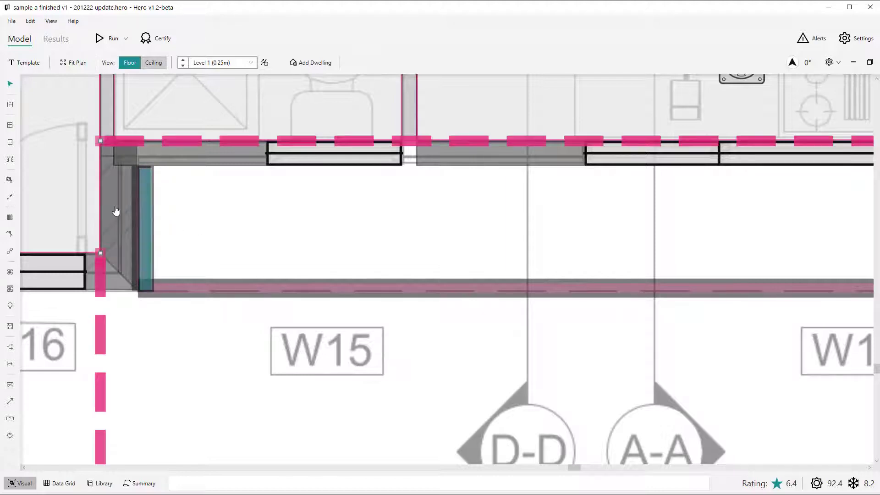
pyautogui.scroll(-1, 178, 215)
pyautogui.scroll(-4, 179, 215)
pyautogui.scroll(4, 596, 238)
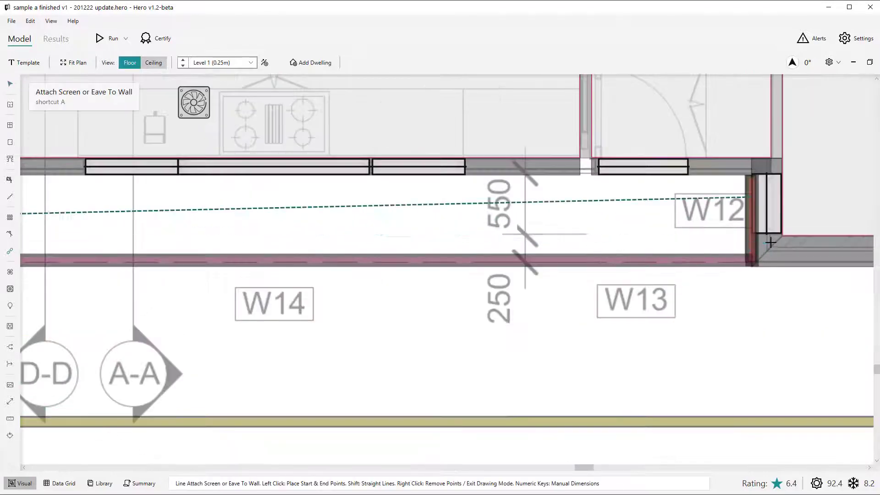
pyautogui.scroll(-3, 383, 234)
pyautogui.scroll(4, 39, 226)
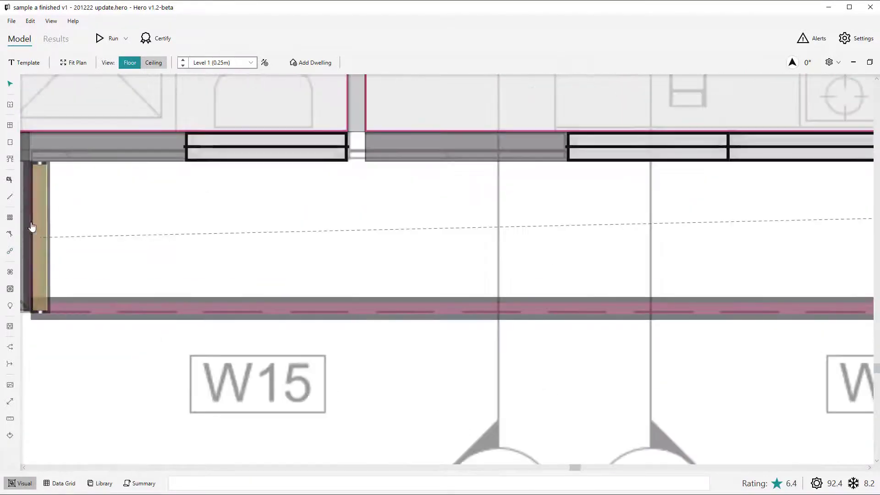
pyautogui.click(45, 219)
pyautogui.rightClick(45, 220)
pyautogui.click(77, 250)
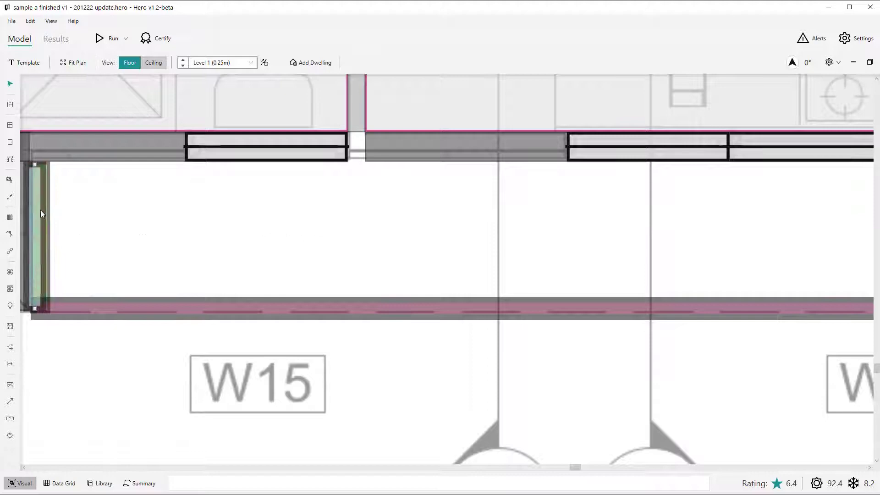
# Step: Start attaching a screen or eave from the left end wall using the A shortcut
pyautogui.press('a')
pyautogui.scroll(-3, 68, 219)
pyautogui.click(70, 218)
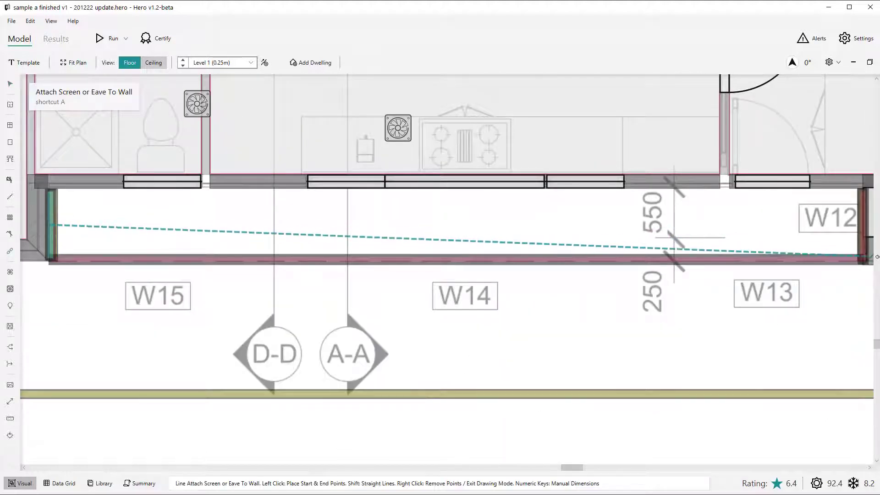
pyautogui.scroll(-1, 698, 262)
pyautogui.scroll(3, 825, 260)
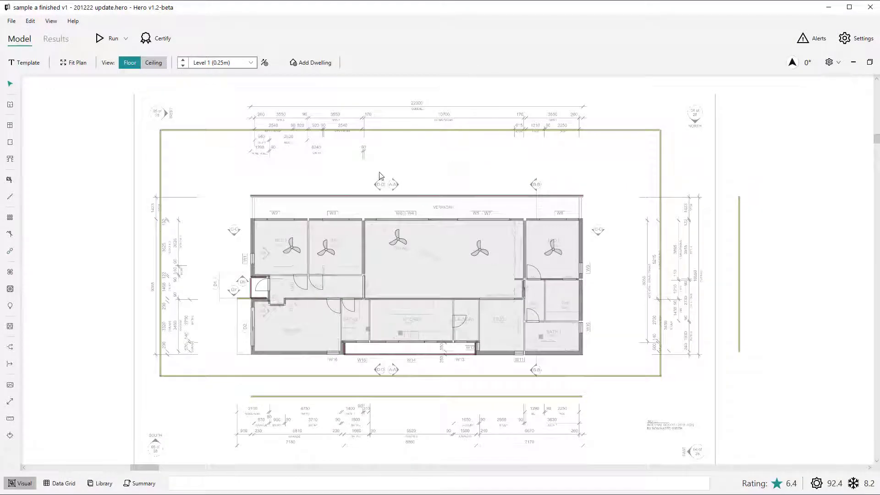
pyautogui.press('Down')
pyautogui.press('Down')
pyautogui.press('Down')
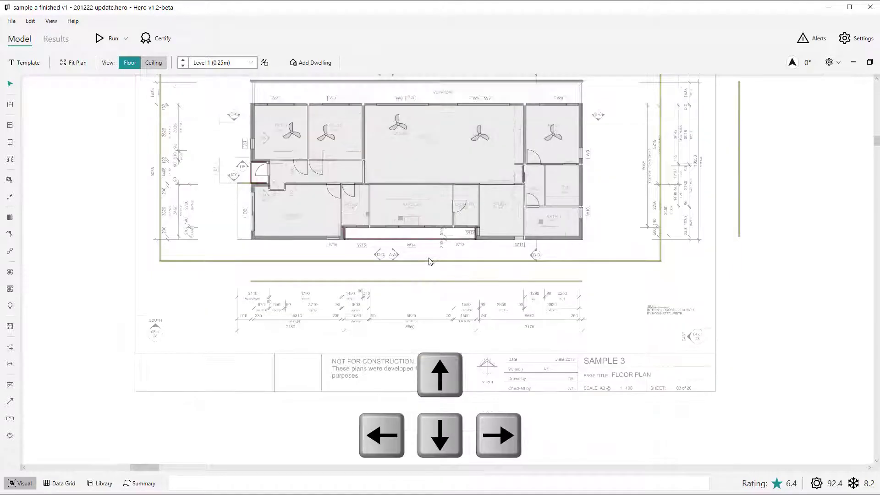
pyautogui.press('Up')
pyautogui.press('Up')
pyautogui.press('Up')
pyautogui.press('Left')
pyautogui.press('Left')
pyautogui.press('Left')
pyautogui.press('Left')
pyautogui.press('Left')
pyautogui.press('Left')
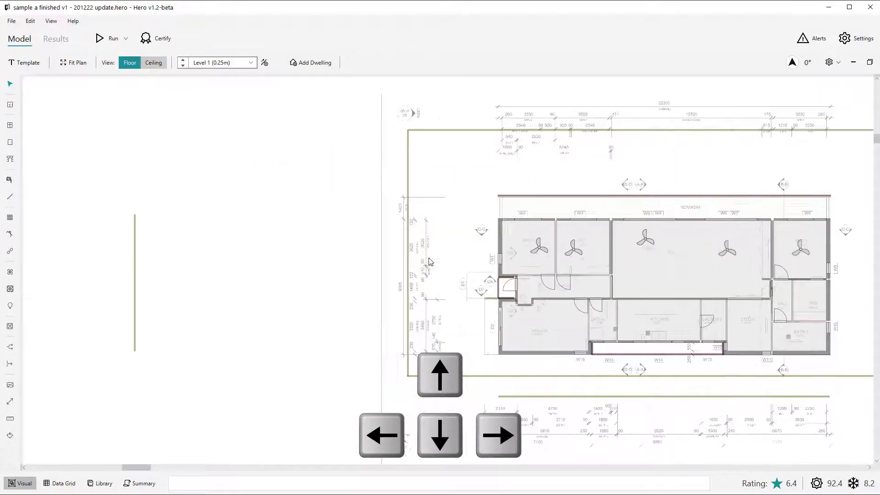
pyautogui.press('Right')
pyautogui.press('Right')
pyautogui.press('Right')
pyautogui.press('Right')
pyautogui.press('Right')
pyautogui.press('Right')
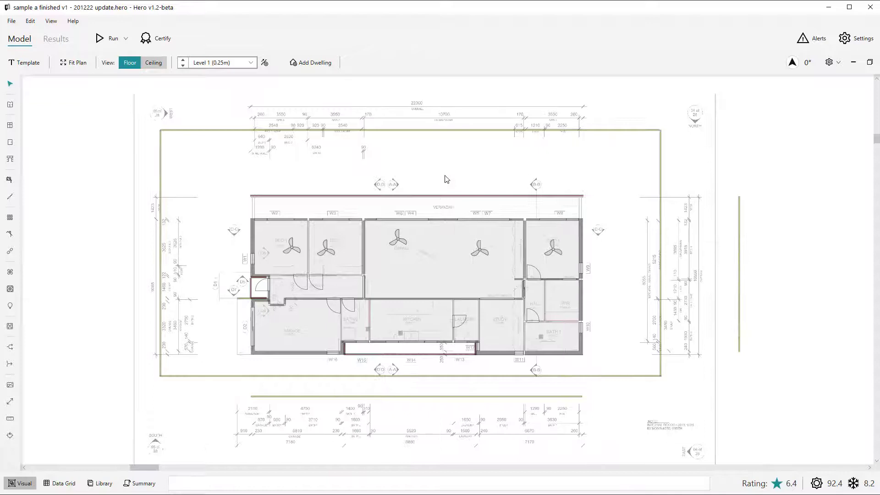
pyautogui.hotkey('ctrl', '=')
pyautogui.hotkey('ctrl', '=')
pyautogui.hotkey('ctrl', '=')
pyautogui.hotkey('ctrl', '=')
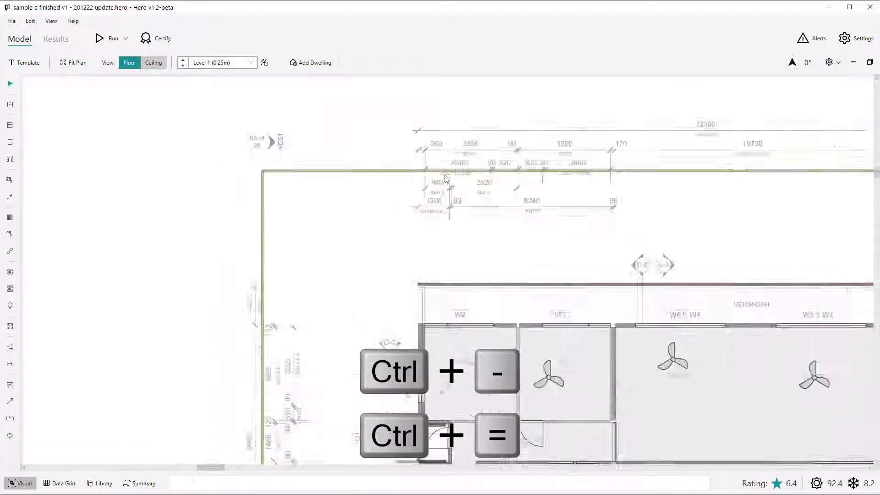
pyautogui.hotkey('ctrl', '-')
pyautogui.hotkey('ctrl', '-')
pyautogui.hotkey('ctrl', '-')
pyautogui.hotkey('ctrl', '-')
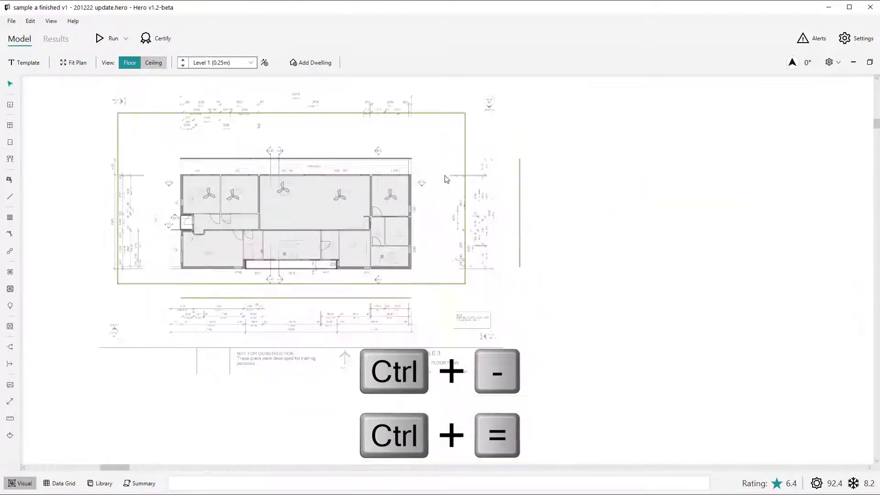
pyautogui.hotkey('ctrl', '=')
pyautogui.hotkey('ctrl', '=')
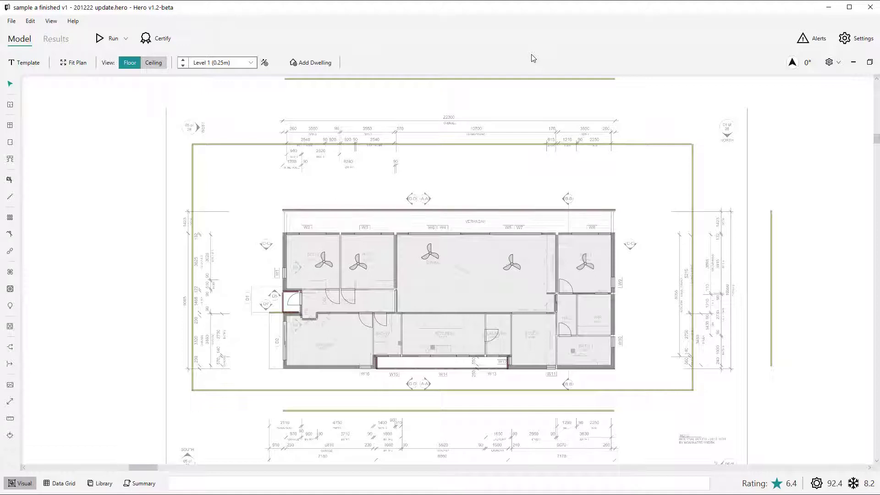
# Step: Export the plan view as an image and paste it into the Word report
pyautogui.click(830, 63)
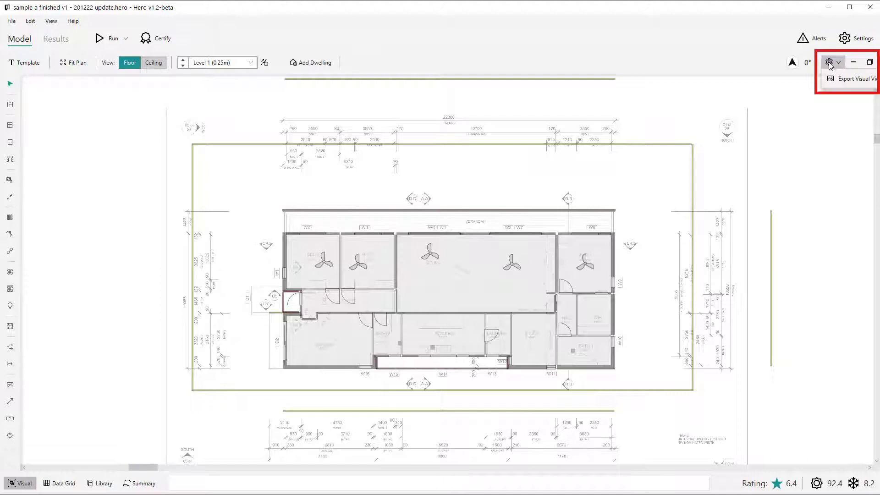
pyautogui.click(832, 85)
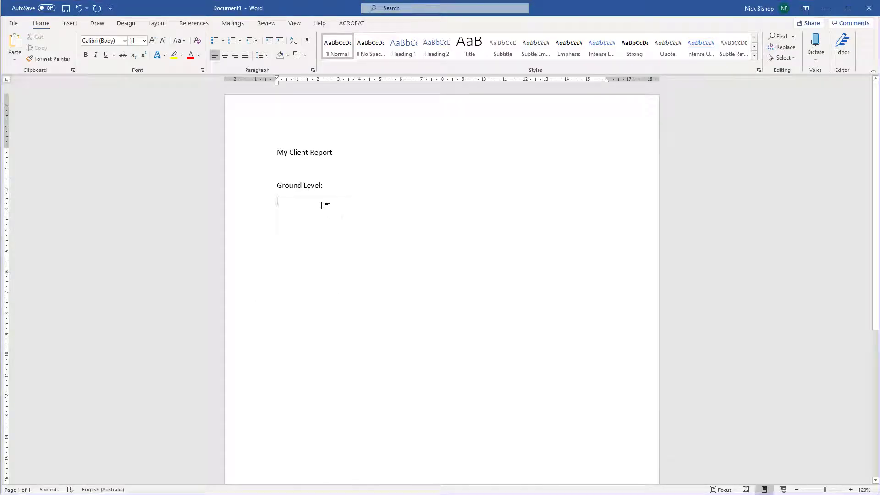
pyautogui.hotkey('ctrl', 'v')
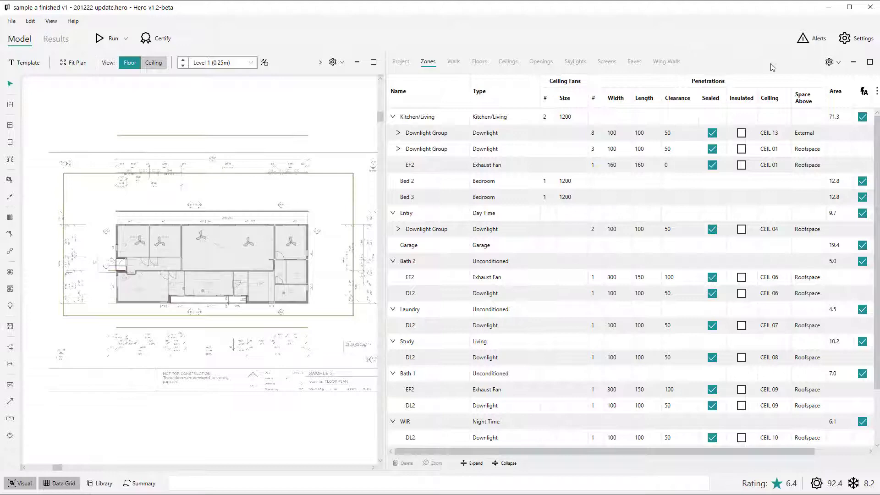
# Step: Copy the Zones data grid and paste it into cell H2 of a blank Excel workbook
pyautogui.click(829, 64)
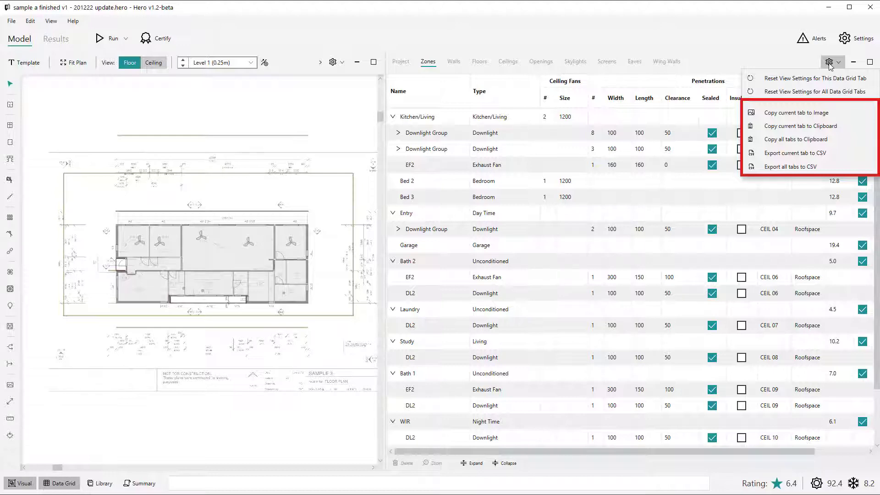
pyautogui.click(804, 126)
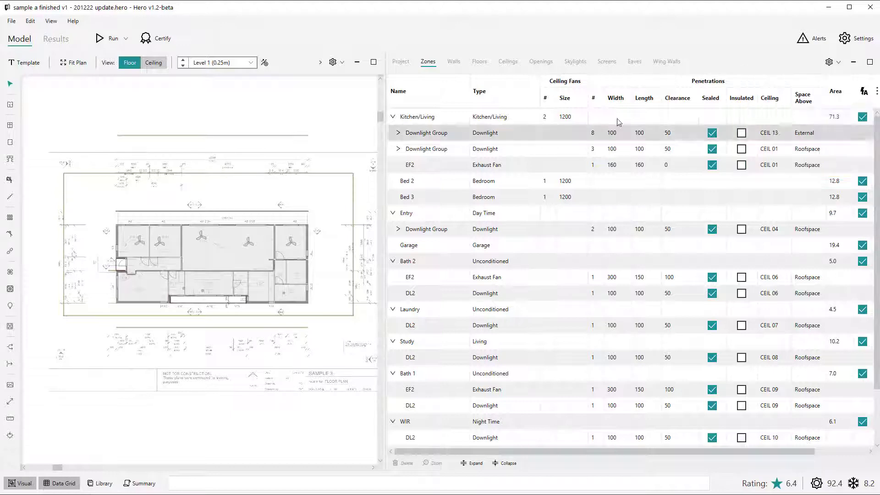
pyautogui.hotkey('alt', 'Tab')
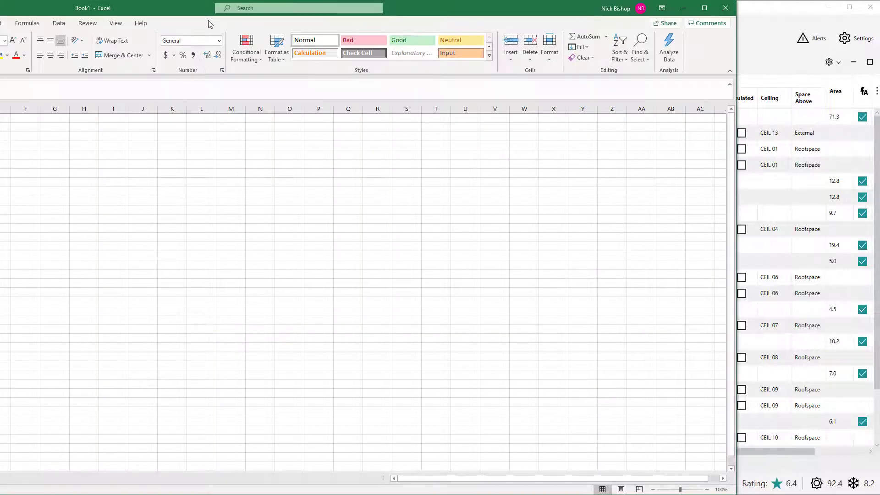
pyautogui.moveTo(328, 14); pyautogui.dragTo(351, 28)
pyautogui.click(253, 142)
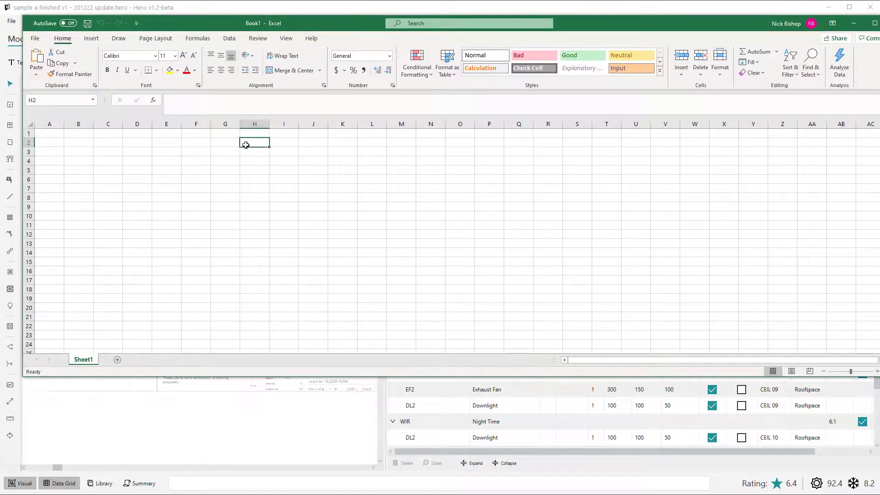
pyautogui.hotkey('ctrl', 'v')
pyautogui.click(212, 204)
pyautogui.scroll(-11, 215, 225)
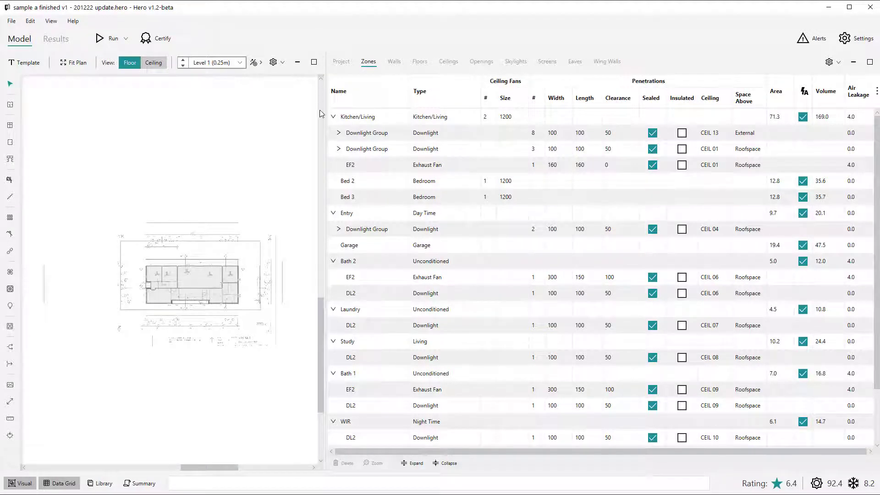
# Step: Mark both Kitchen/Living downlight groups and the Bath 2, Laundry and Study DL2 downlights insulated
pyautogui.click(339, 133)
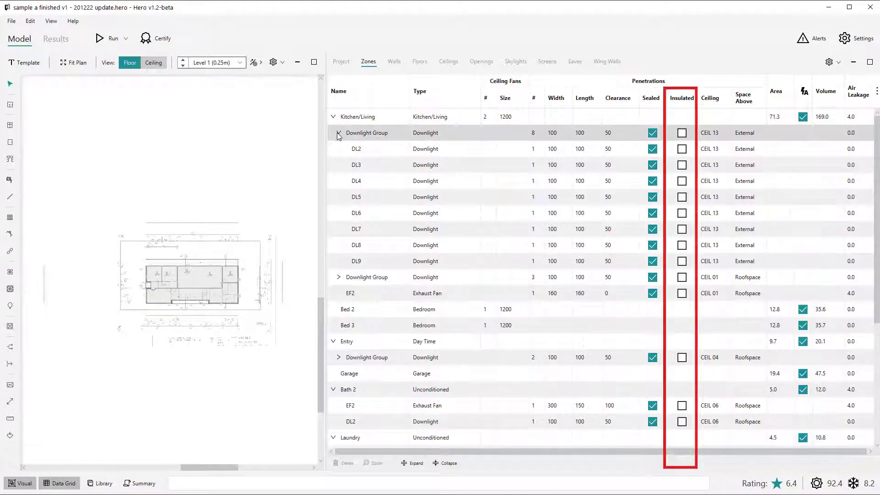
pyautogui.click(681, 134)
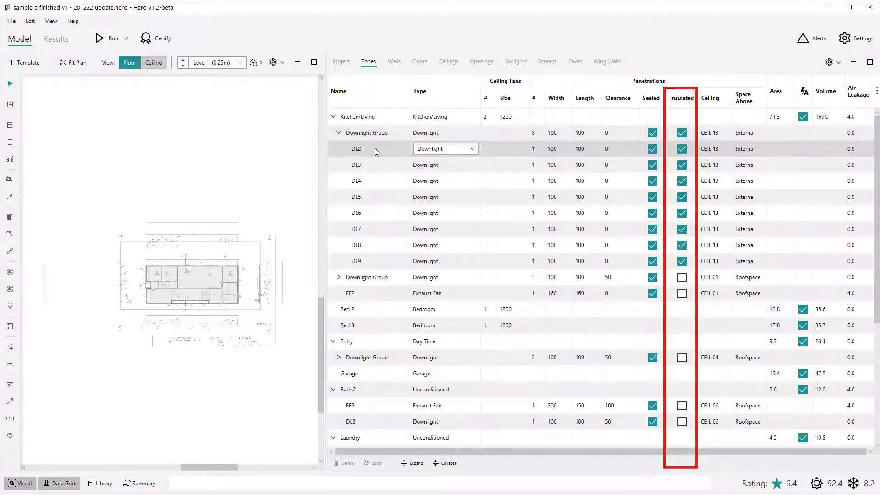
pyautogui.click(338, 133)
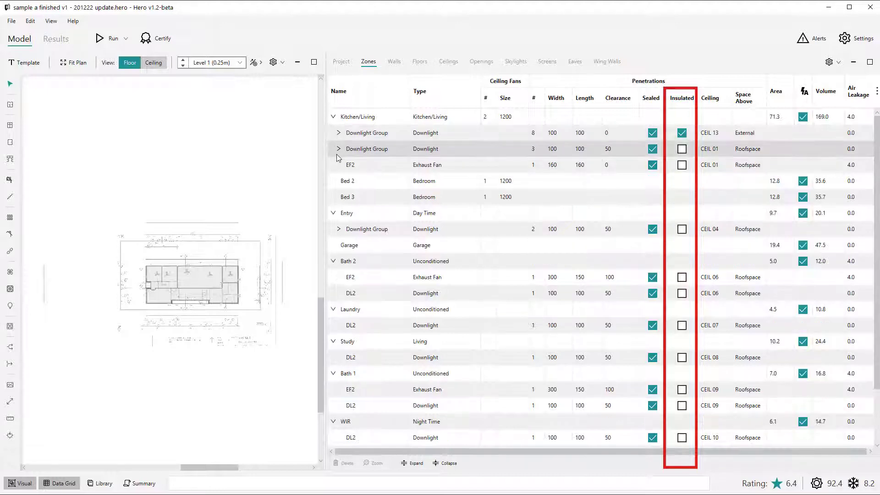
pyautogui.click(681, 149)
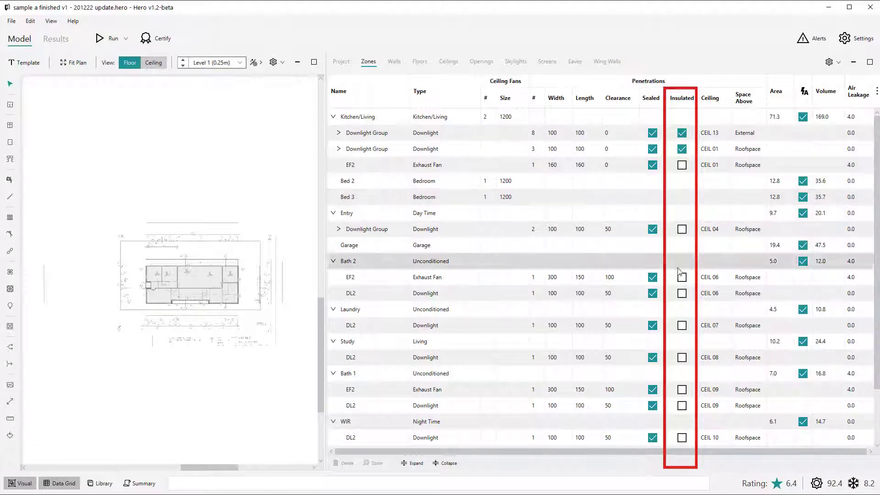
pyautogui.click(682, 293)
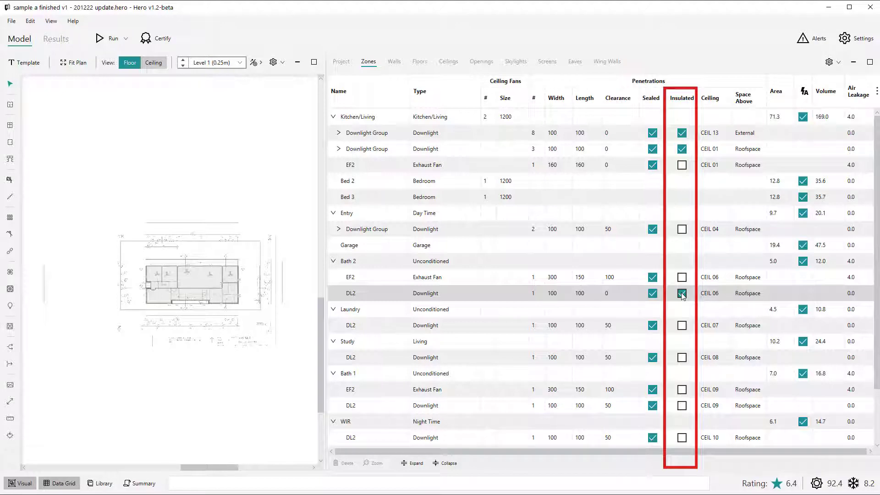
pyautogui.click(682, 325)
pyautogui.click(682, 358)
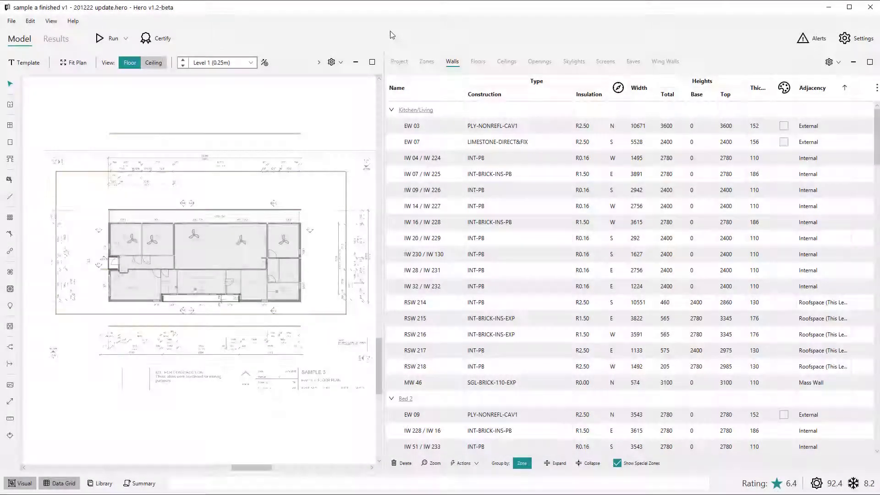
# Step: Select wall EW 03, check its Split Wall options without applying any, then select wall EW 07
pyautogui.click(436, 131)
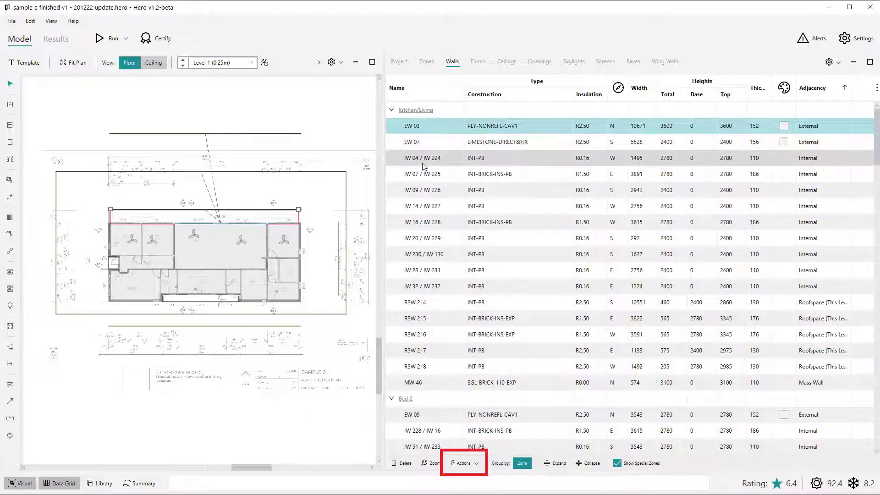
pyautogui.click(465, 463)
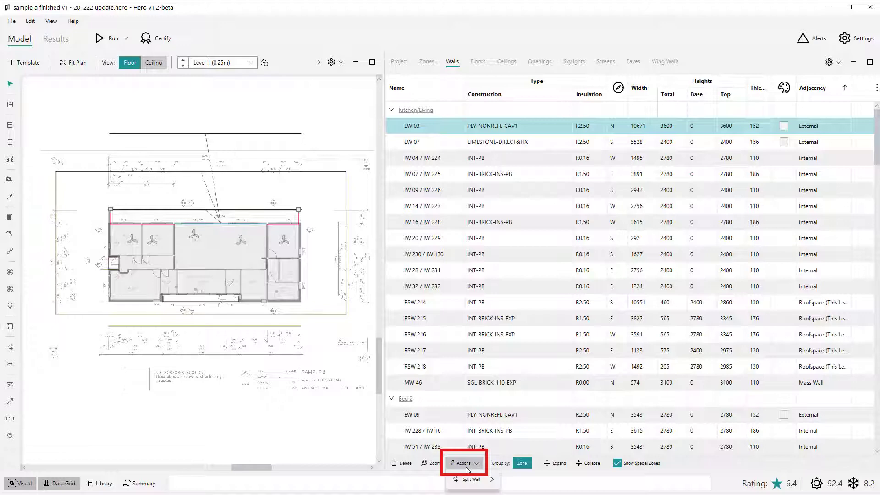
pyautogui.moveTo(471, 479)
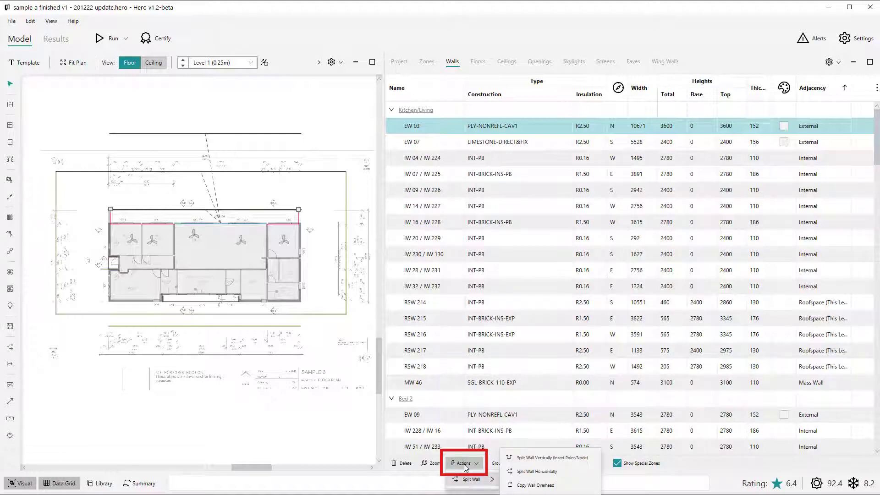
pyautogui.click(424, 148)
pyautogui.click(423, 148)
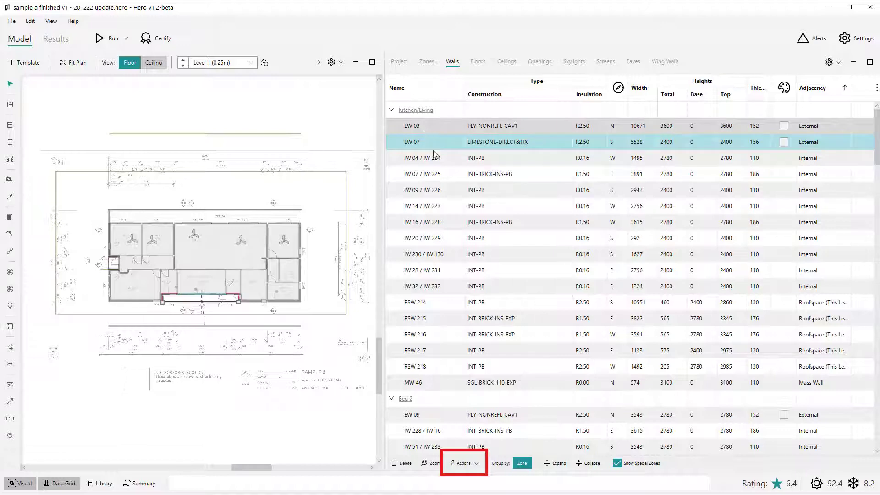
# Step: Collapse the Sub-Floor 1 and Roof Space wall groups, then hide and re-show the special zones
pyautogui.scroll(-10, 451, 354)
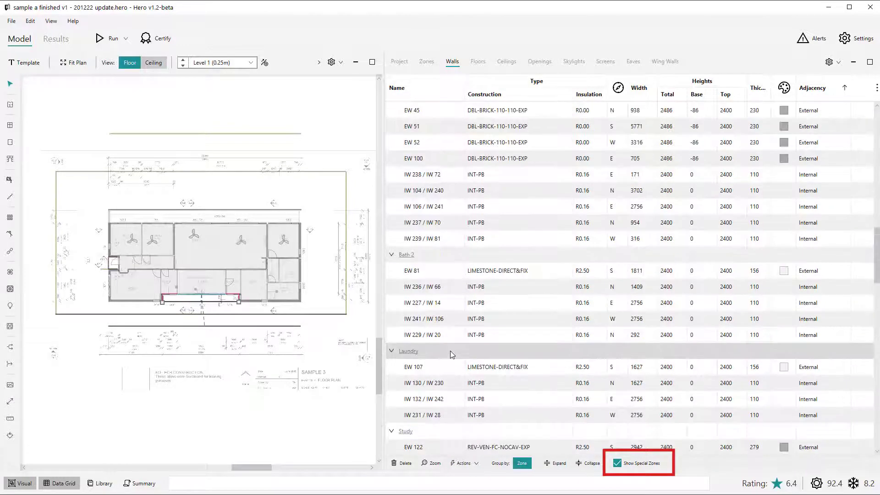
pyautogui.scroll(-10, 452, 353)
pyautogui.scroll(4, 451, 354)
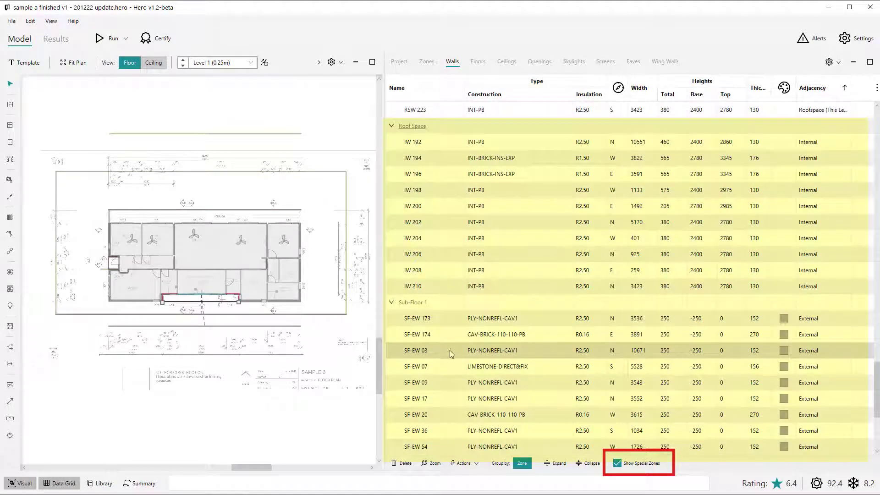
pyautogui.click(392, 302)
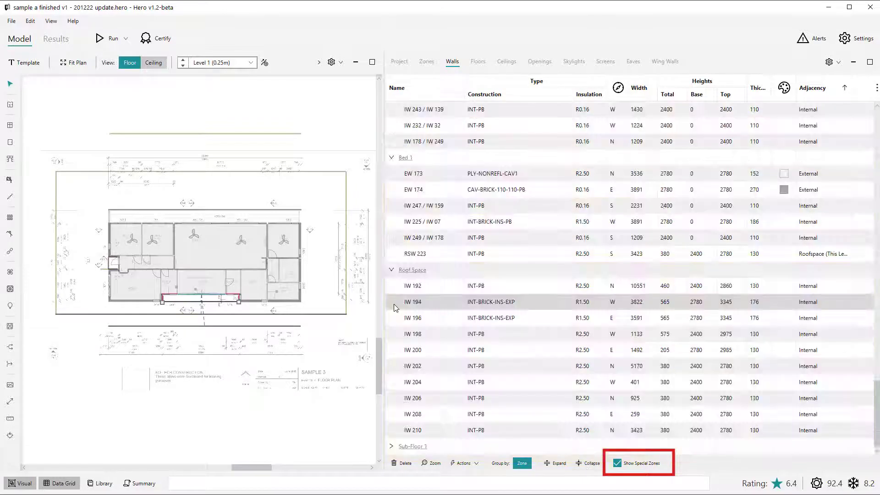
pyautogui.click(392, 272)
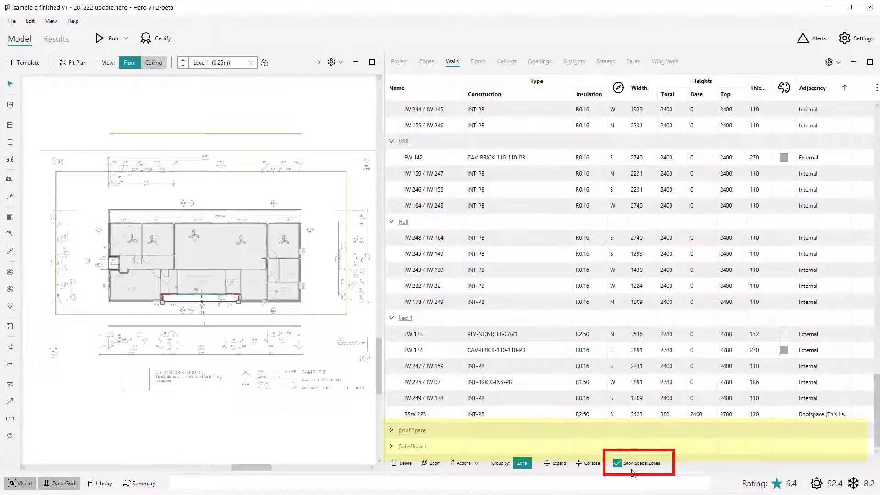
pyautogui.click(617, 463)
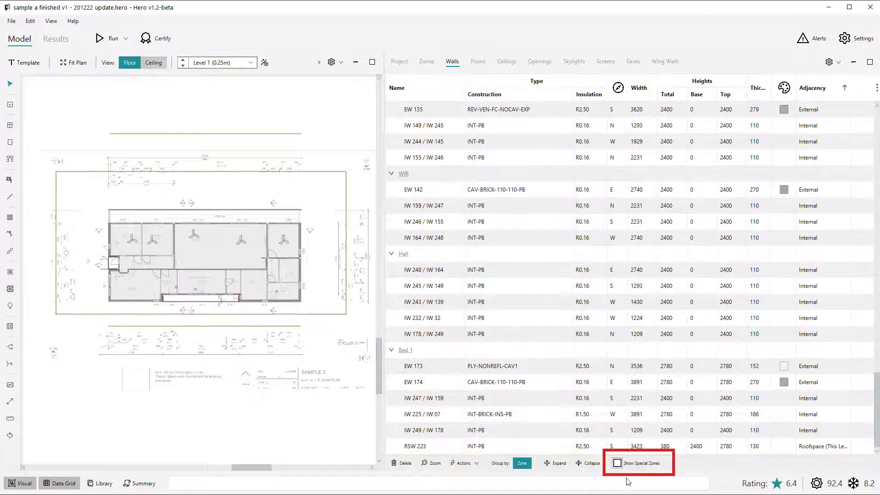
pyautogui.click(636, 466)
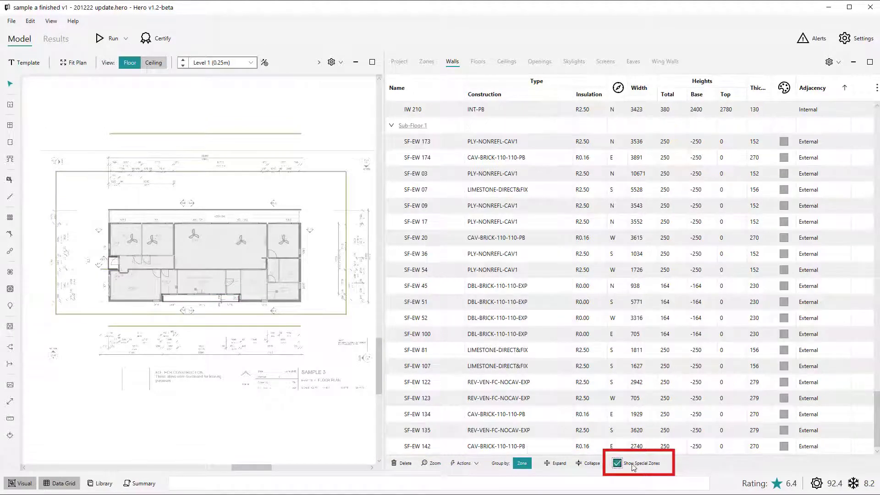
# Step: Ungroup the walls, hide the special zones, regroup by zone and collapse all zone groups
pyautogui.scroll(4, 448, 410)
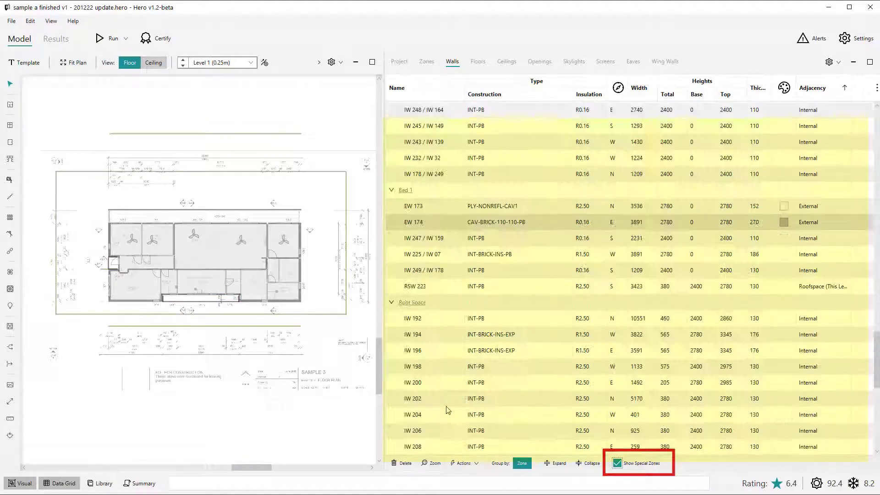
pyautogui.scroll(-8, 448, 410)
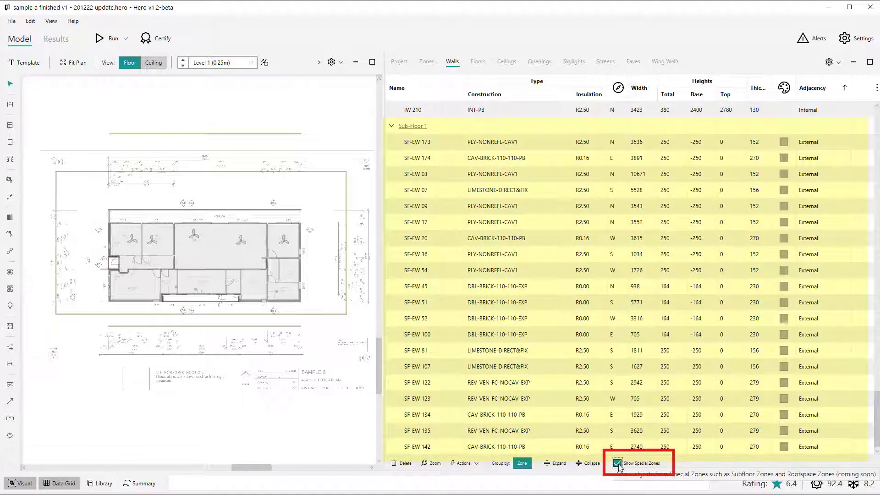
pyautogui.click(522, 462)
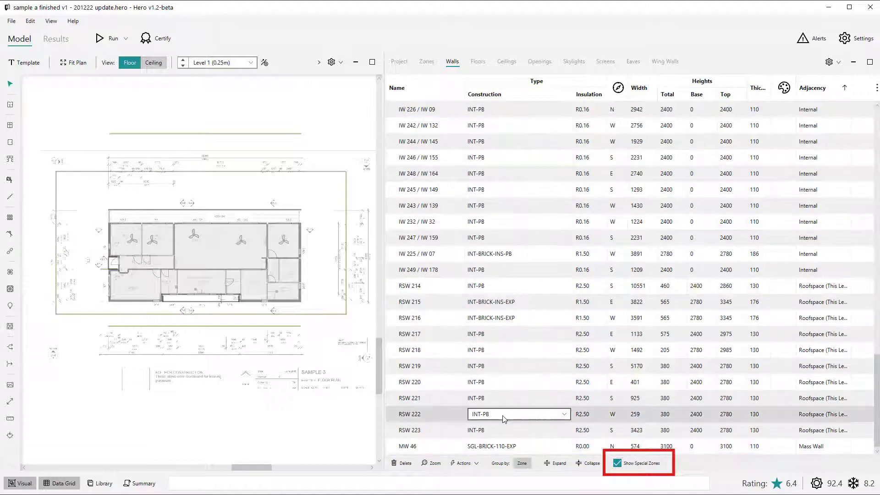
pyautogui.click(617, 463)
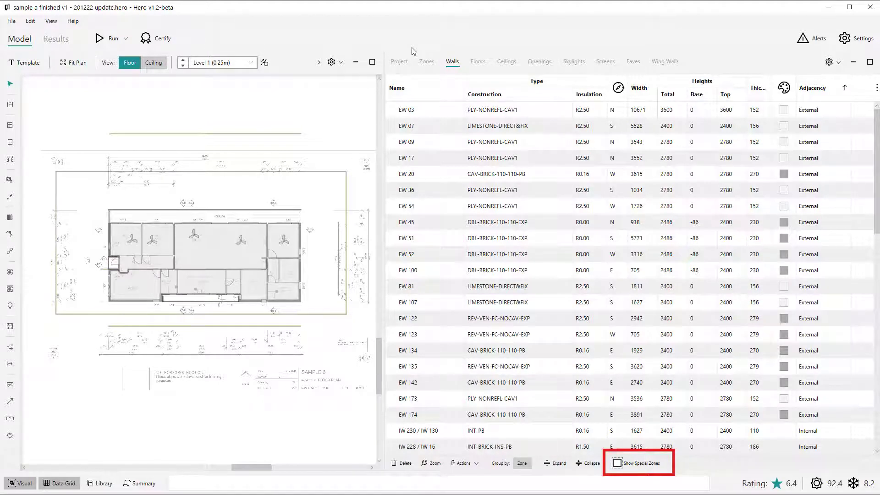
pyautogui.click(522, 463)
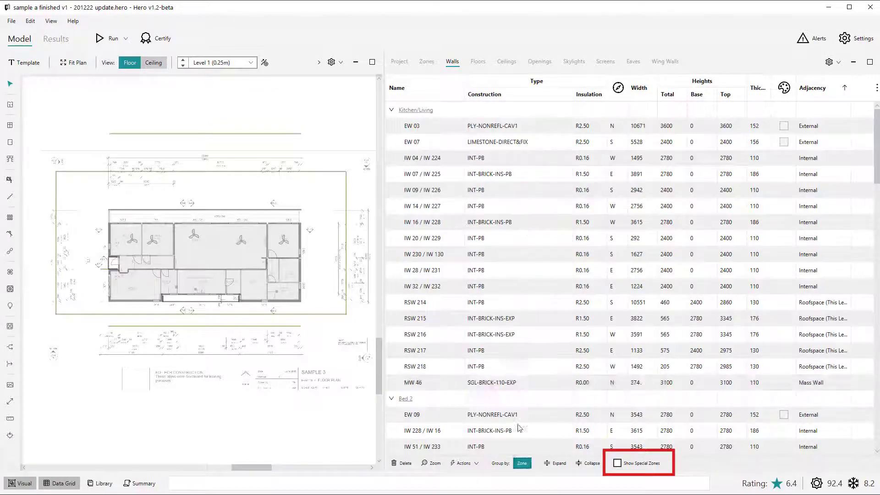
pyautogui.scroll(-10, 457, 392)
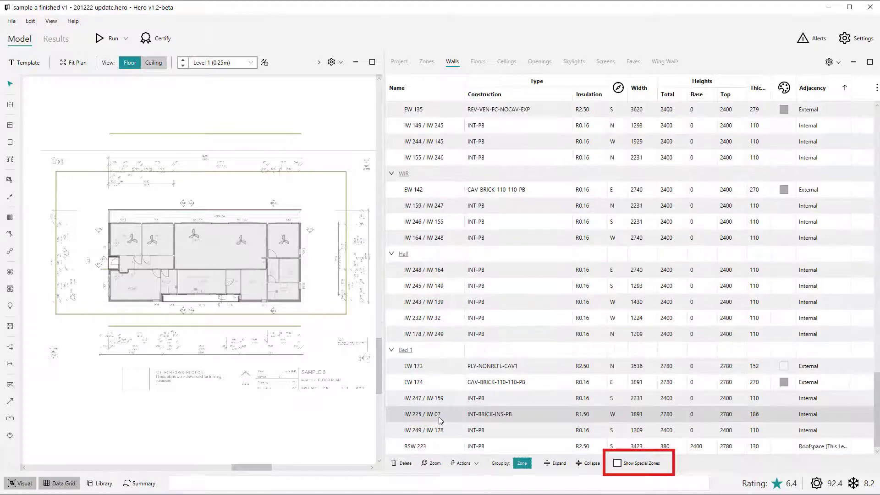
pyautogui.click(588, 463)
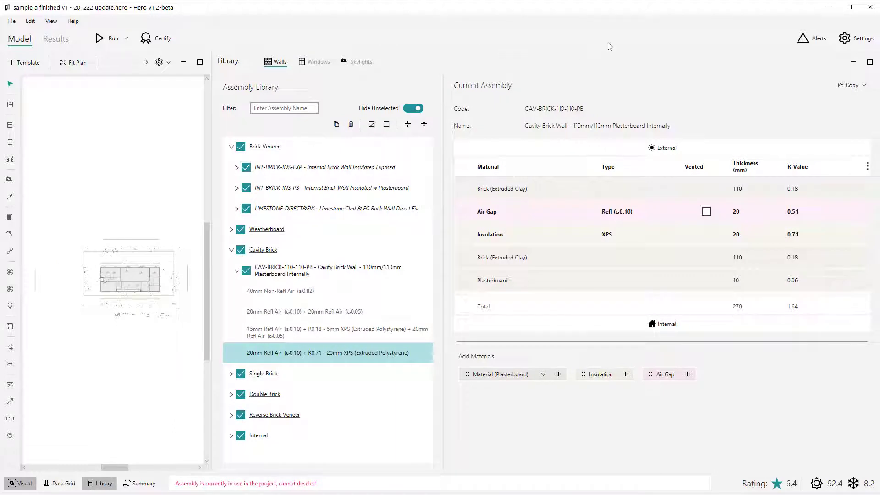
# Step: Paste the CAV-BRICK-110-110-PB layer table into Excel cell C2, then return to Hero
pyautogui.click(850, 87)
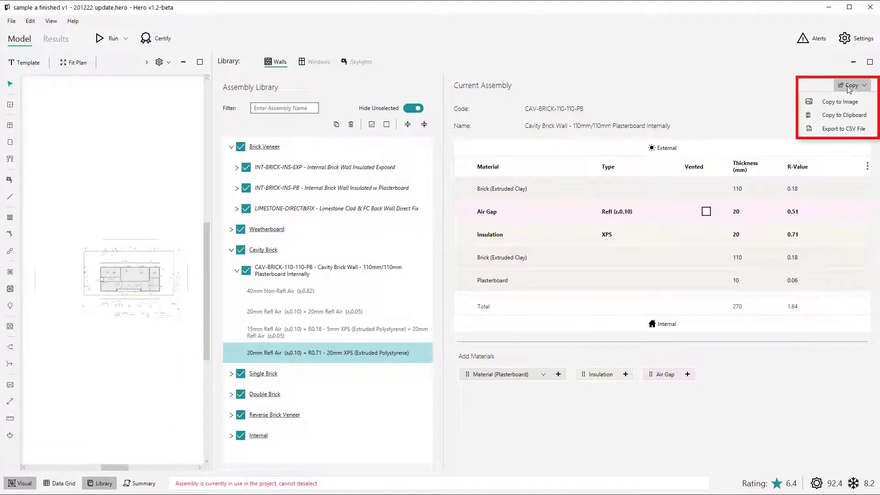
pyautogui.click(839, 101)
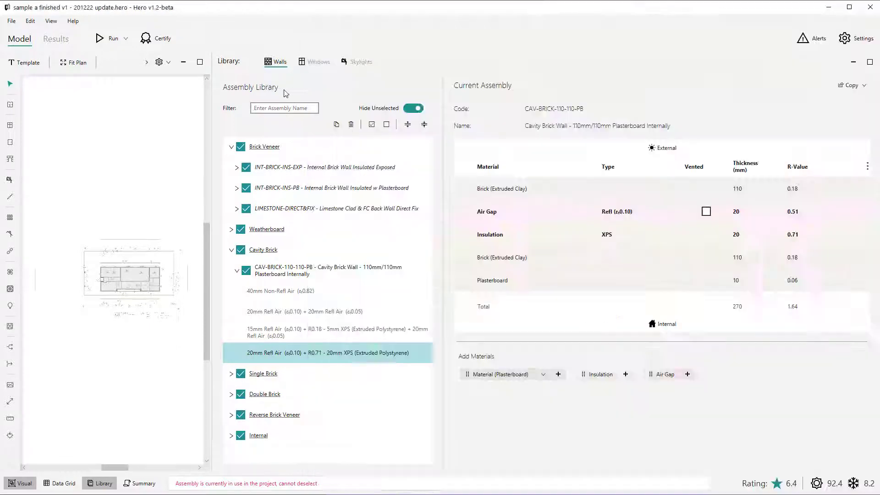
pyautogui.click(849, 85)
pyautogui.click(840, 114)
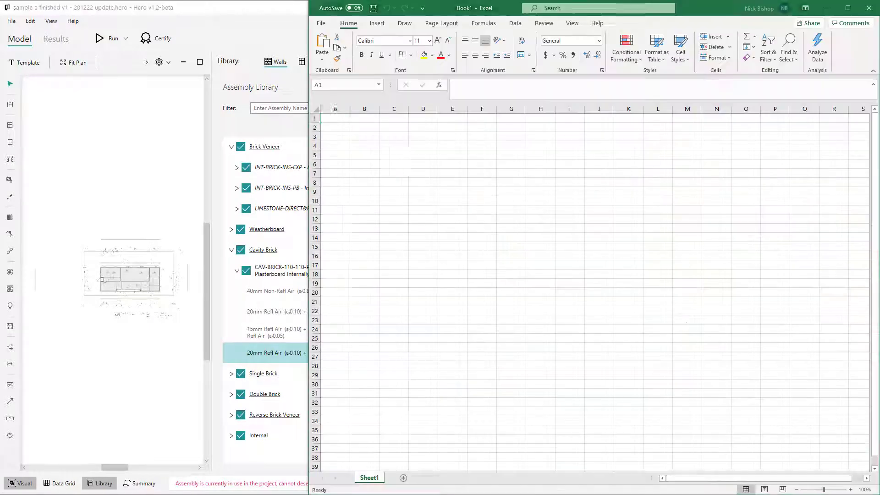
pyautogui.click(392, 127)
pyautogui.hotkey('ctrl', 'v')
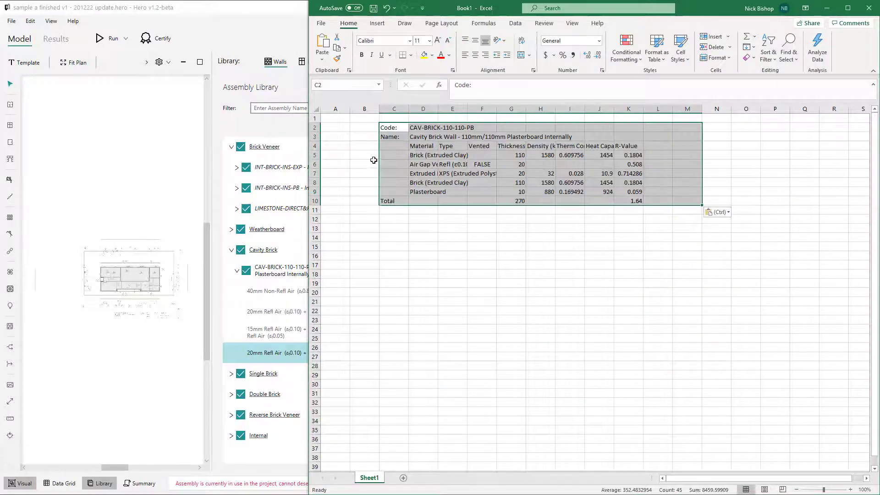
pyautogui.click(255, 129)
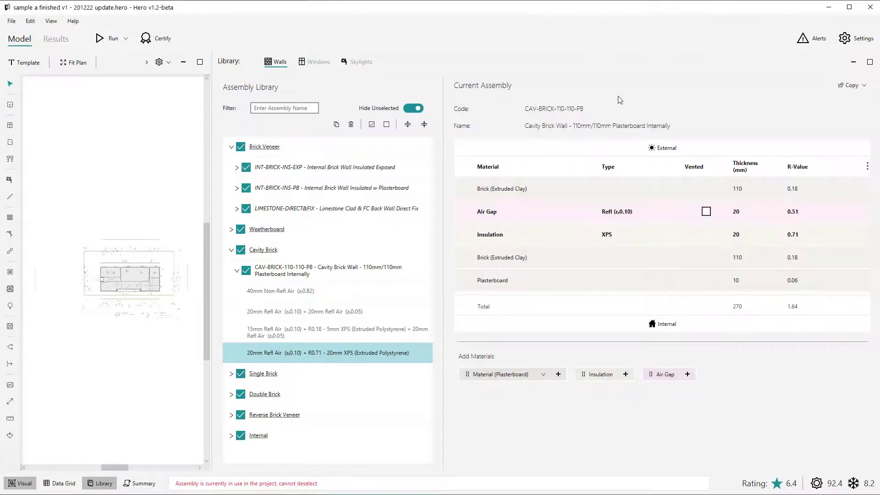
# Step: Add Density, Therm Cond. and Heat Capac. columns to the CAV-BRICK-110-110-PB layer table
pyautogui.click(867, 167)
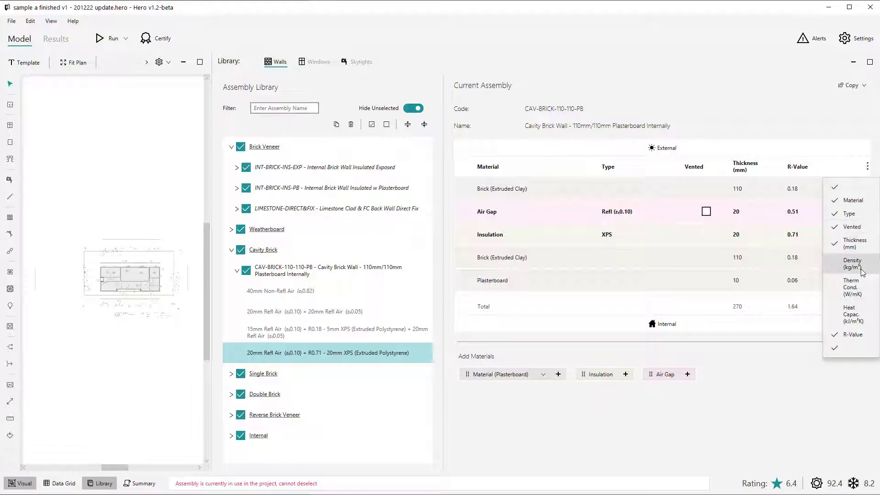
pyautogui.click(862, 271)
pyautogui.click(867, 168)
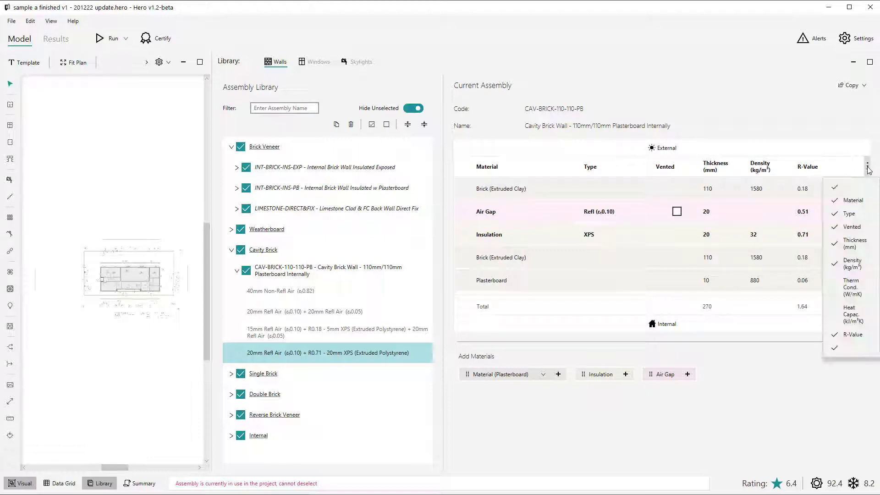
pyautogui.click(847, 288)
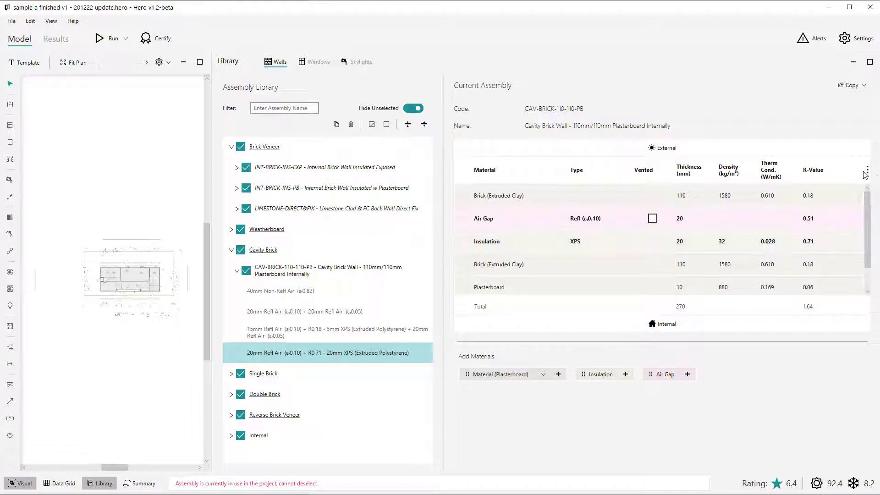
pyautogui.click(865, 170)
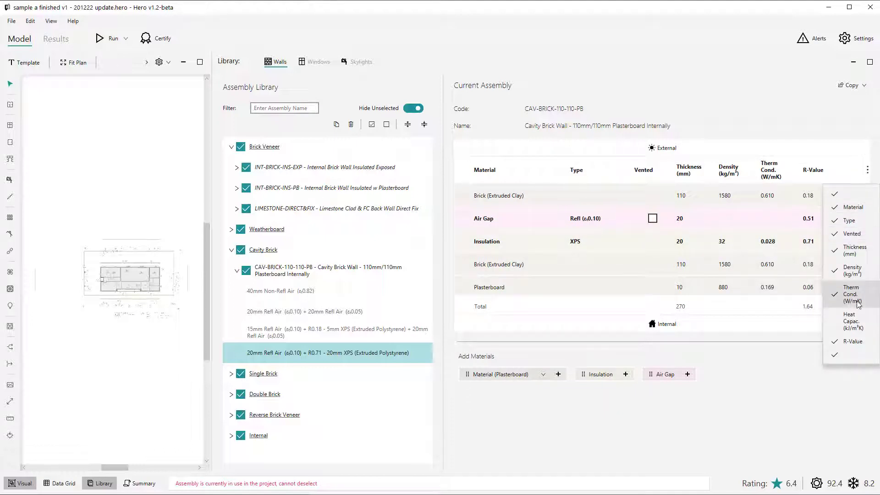
pyautogui.click(860, 327)
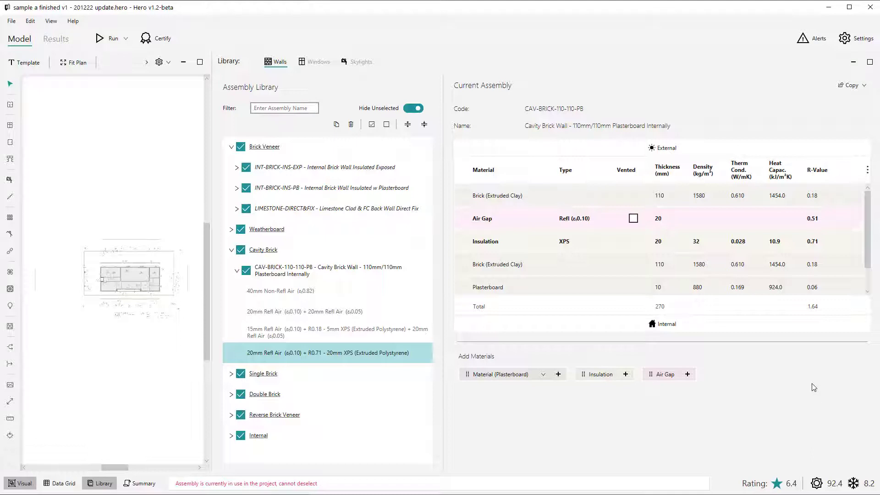
# Step: Change the outer layer to Brick (Pressed Clay), then open the resulting CAV-BRICK-110-110-PB1 copy
pyautogui.click(508, 197)
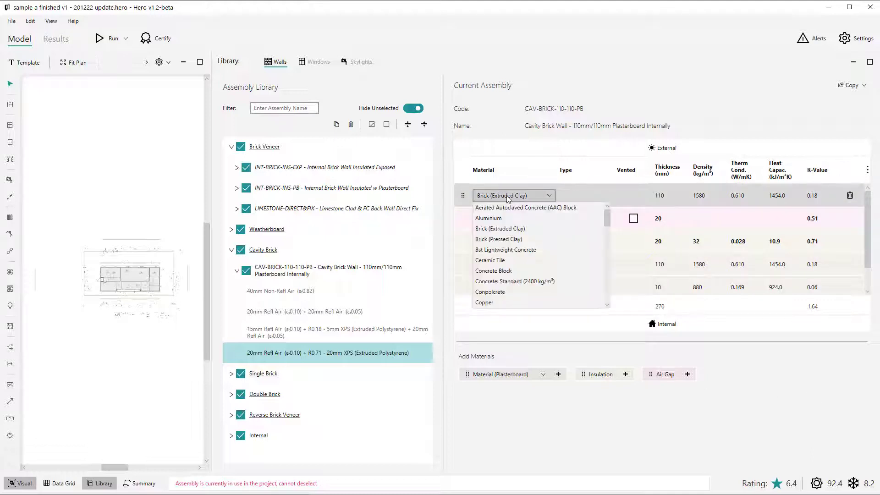
pyautogui.click(508, 239)
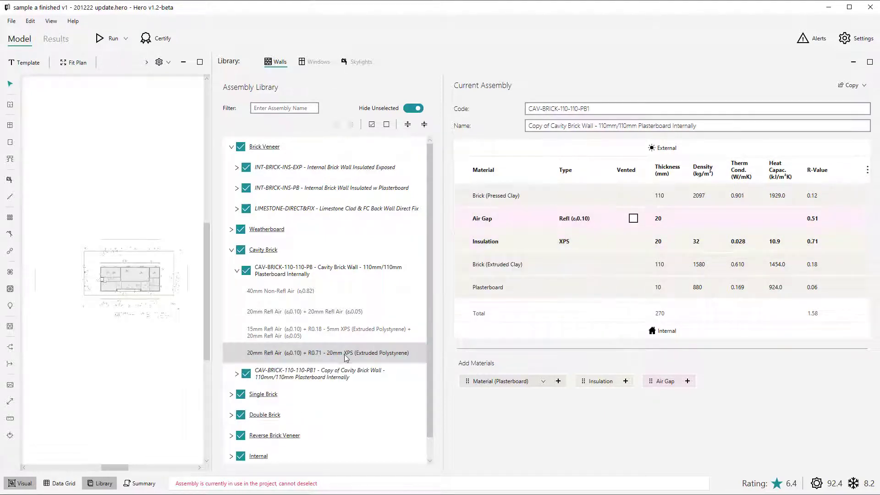
pyautogui.click(333, 370)
pyautogui.doubleClick(333, 369)
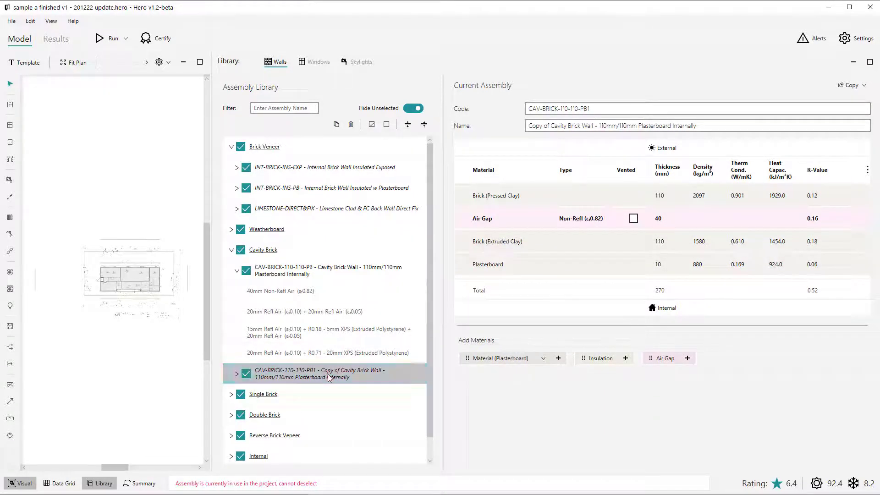
pyautogui.scroll(-3, 330, 413)
# Step: Set the PB1 copy's outer layer material to Granite
pyautogui.click(488, 198)
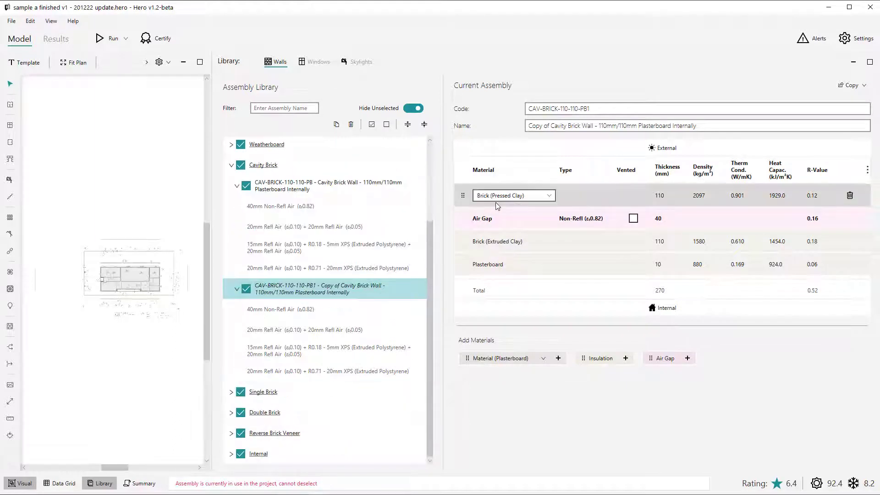
pyautogui.click(512, 197)
pyautogui.scroll(-3, 504, 243)
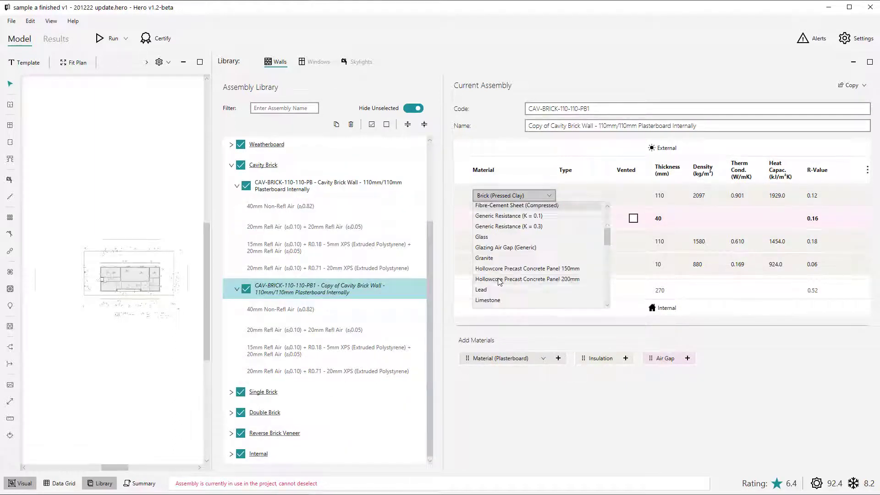
pyautogui.click(498, 260)
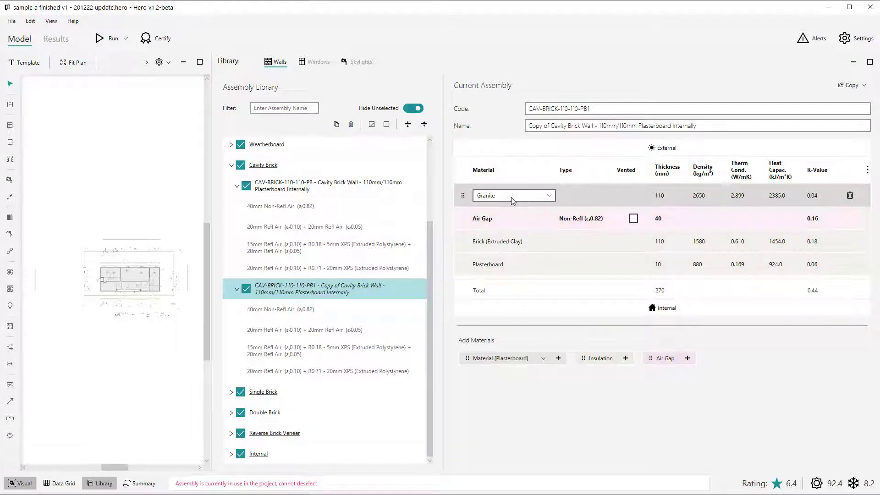
pyautogui.click(512, 200)
pyautogui.scroll(-3, 504, 273)
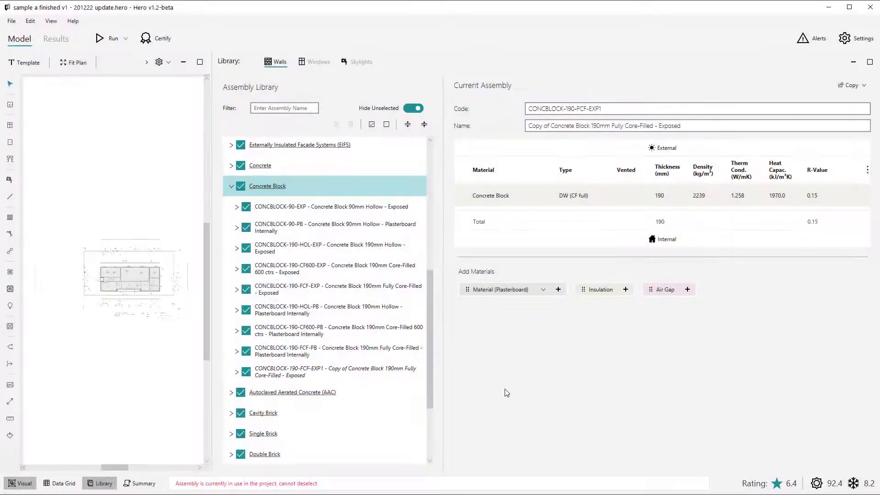
# Step: Load CONCBLOCK-190-HOL-EXP, then CONCBLOCK-190-CF600-EXP, finishing on CONCBLOCK-190-HOL-PB
pyautogui.click(316, 255)
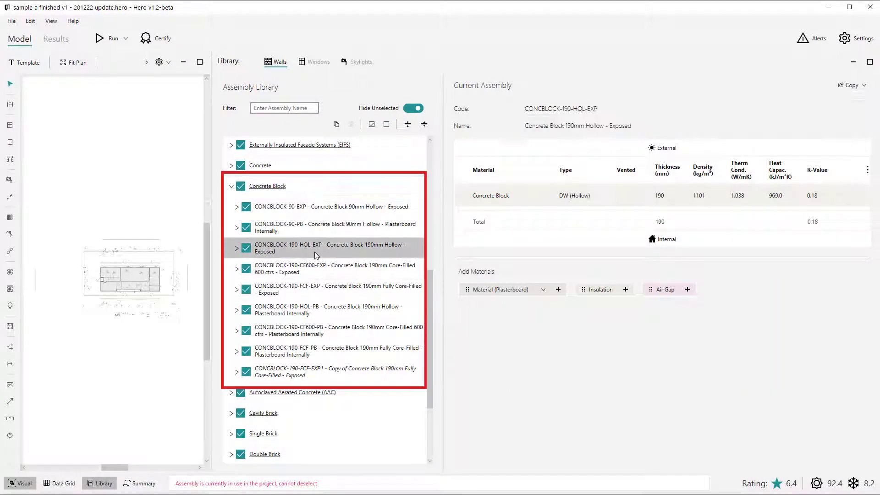
pyautogui.click(317, 255)
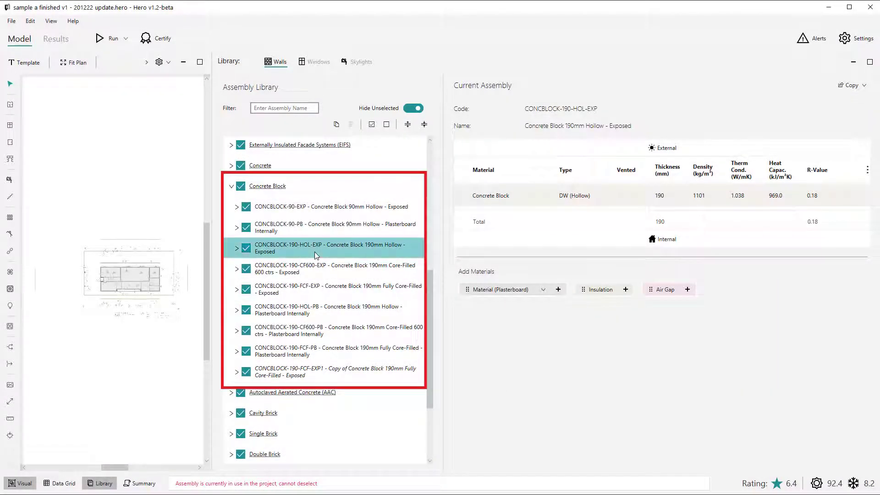
pyautogui.click(333, 272)
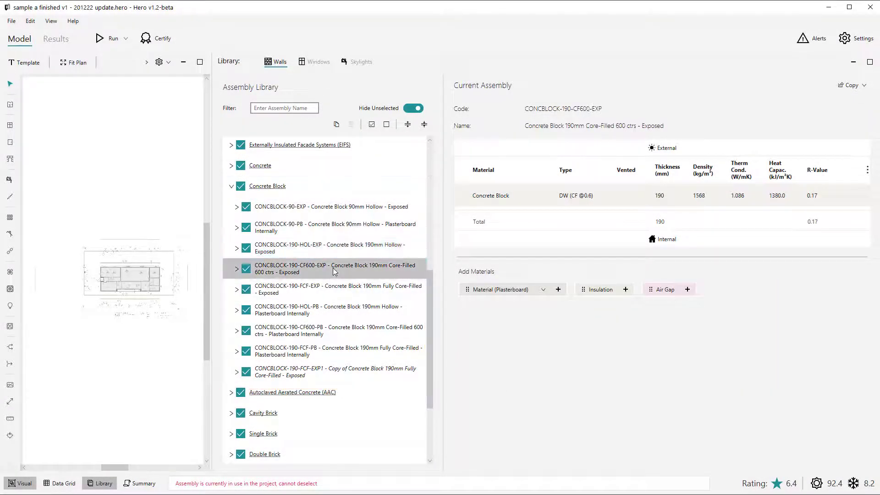
pyautogui.click(330, 311)
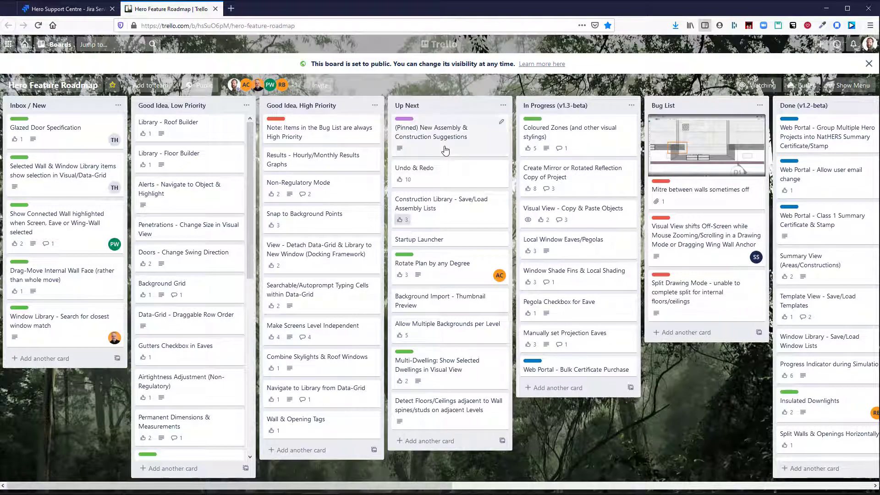
# Step: Open the '(Pinned) New Assembly & Construction Suggestions' card in the Up Next list
pyautogui.click(445, 150)
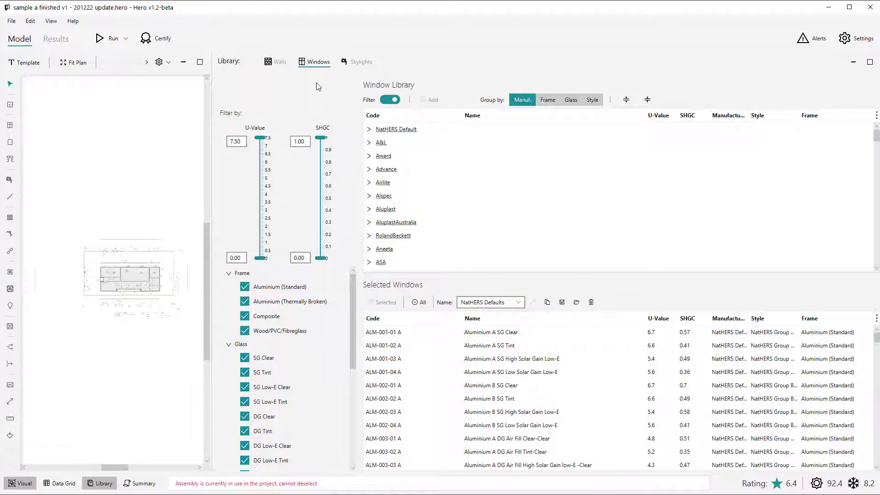
# Step: Ungroup the window library, sort by U-Value ascending, and select the three SOV windows at 1.53
pyautogui.click(530, 99)
pyautogui.click(656, 118)
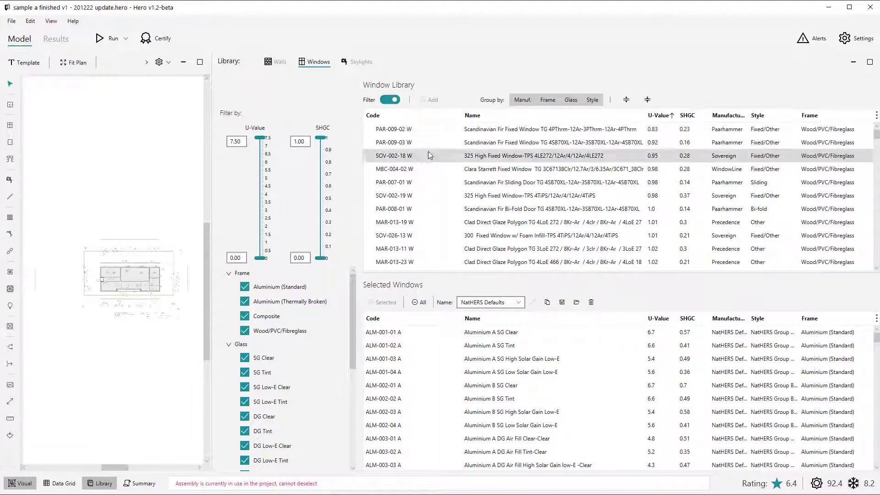
pyautogui.scroll(-4, 419, 207)
pyautogui.scroll(-10, 433, 238)
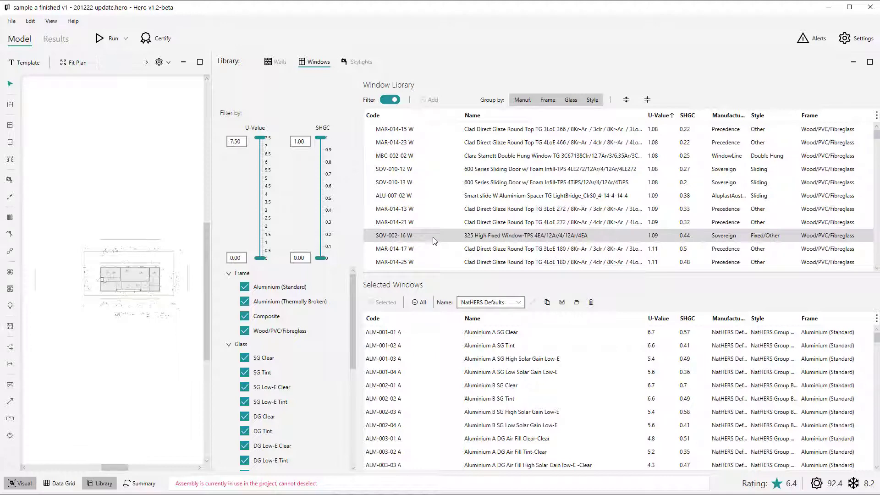
pyautogui.moveTo(433, 235); pyautogui.dragTo(433, 208)
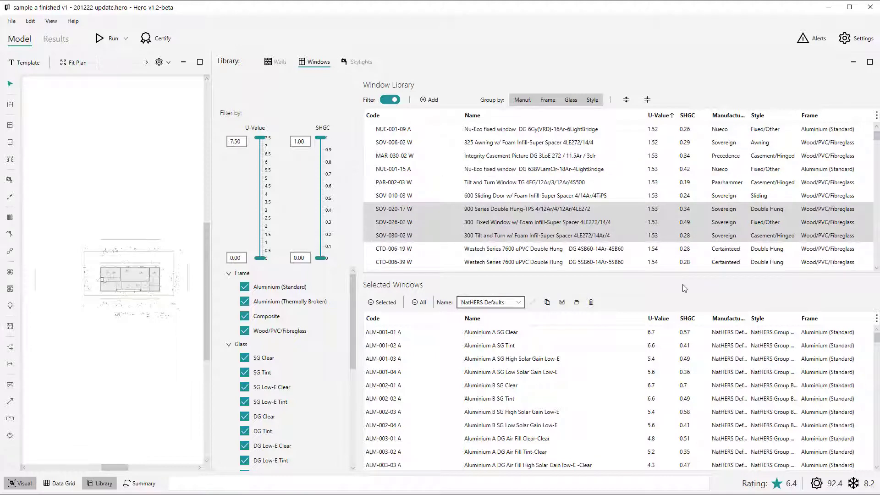
# Step: Load the NatHERS Timber window list and remove all its windows
pyautogui.click(481, 306)
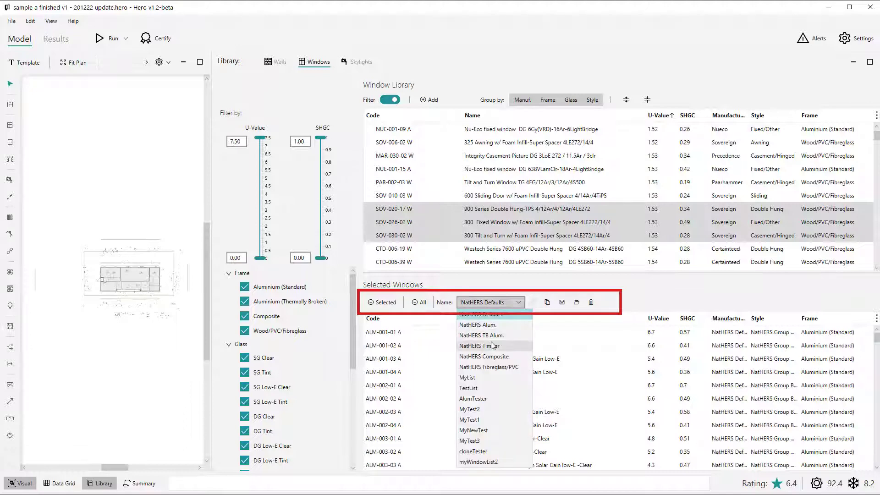
pyautogui.click(492, 346)
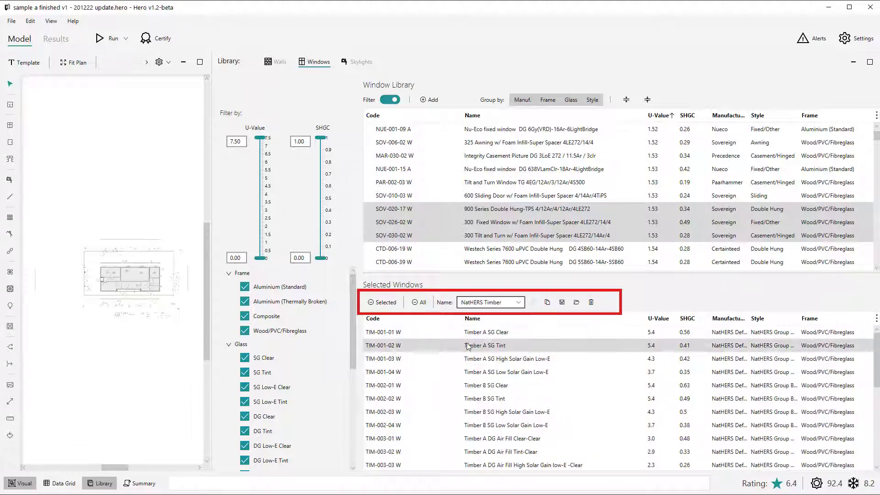
pyautogui.click(422, 306)
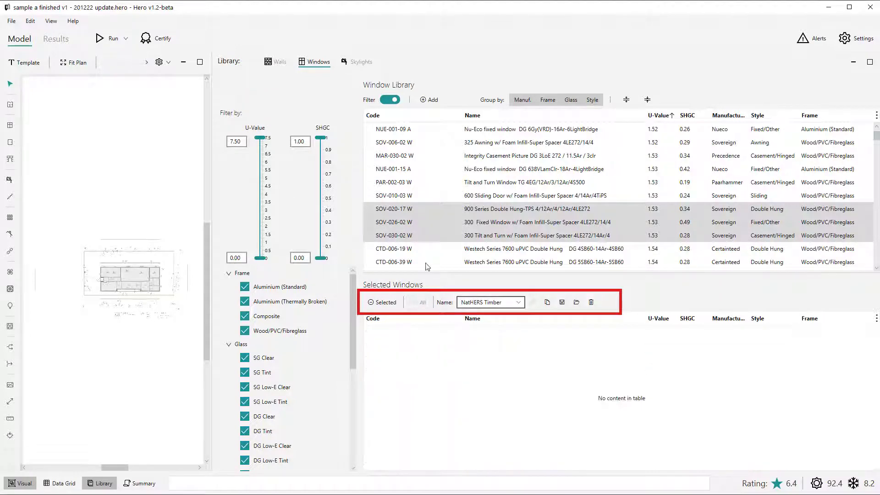
# Step: Add PAR-002-03 W through SOV-026-02 W to the selected windows and save as MyNewList
pyautogui.click(415, 182)
pyautogui.keyDown('shift'); pyautogui.click(417, 225); pyautogui.keyUp('shift')
pyautogui.click(429, 99)
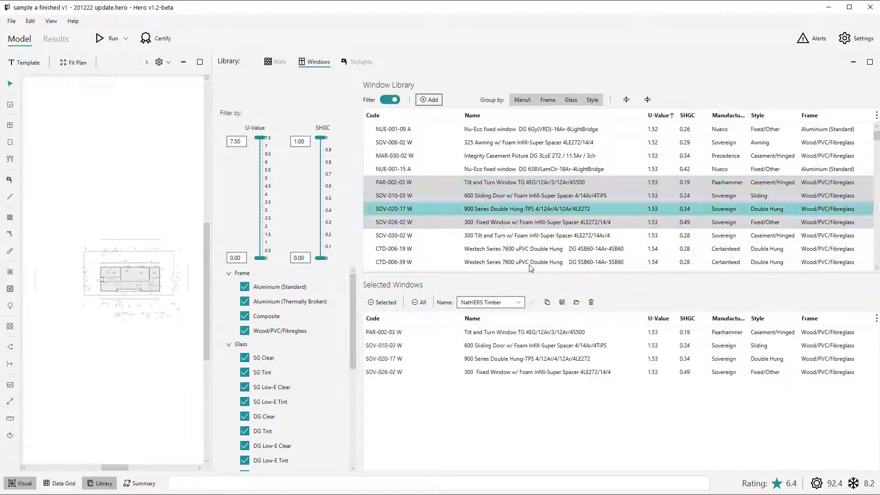
pyautogui.click(561, 302)
pyautogui.write('My')
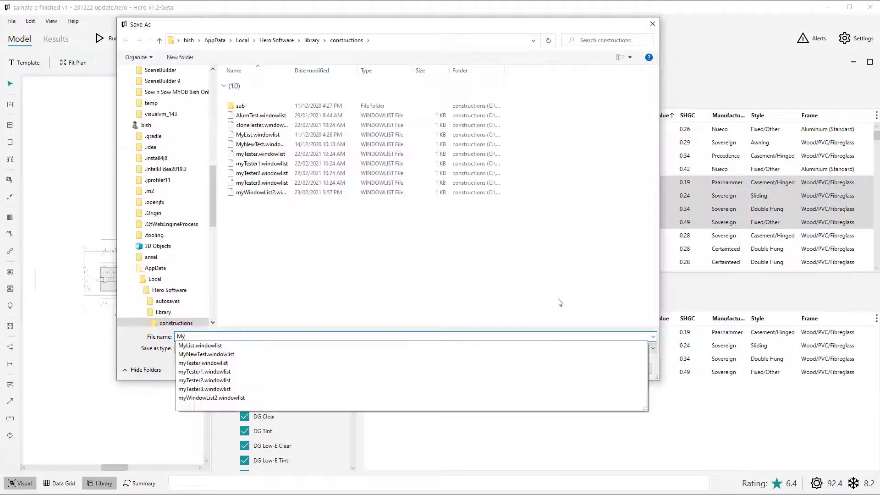
pyautogui.write('NewList')
pyautogui.press('Return')
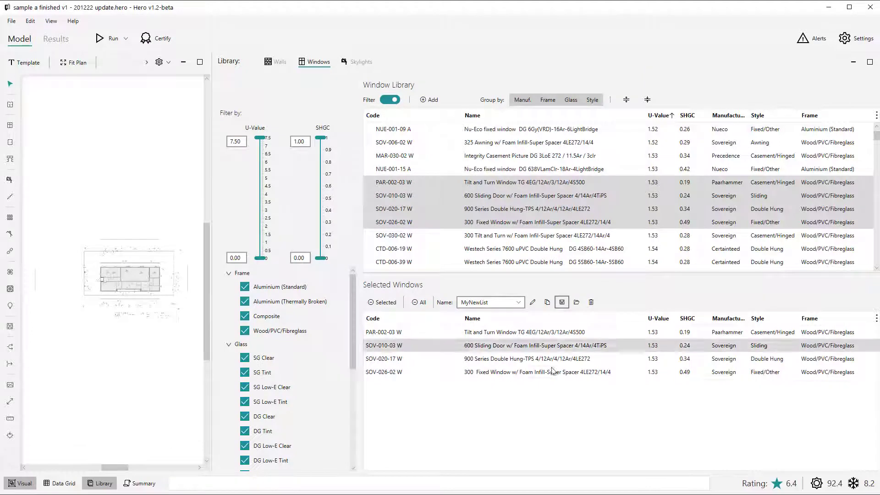
# Step: Load the NatHERS TB Alum., MyTest1, MyTest3, NatHERS Composite and NatHERS Fibreglass/PVC lists in turn
pyautogui.click(485, 305)
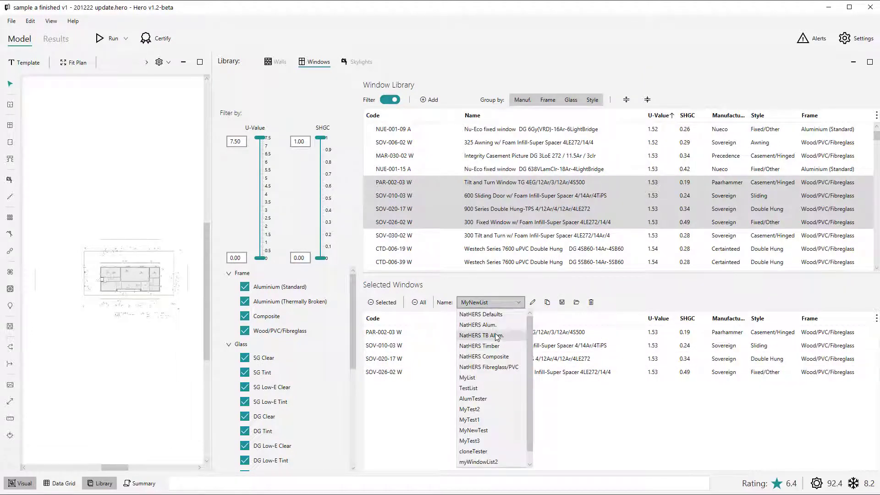
pyautogui.click(481, 335)
pyautogui.click(489, 302)
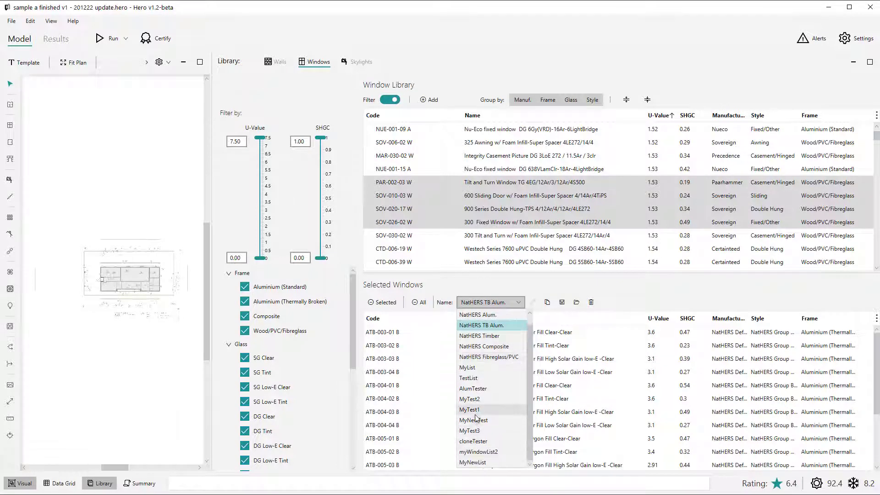
pyautogui.click(472, 419)
pyautogui.click(487, 305)
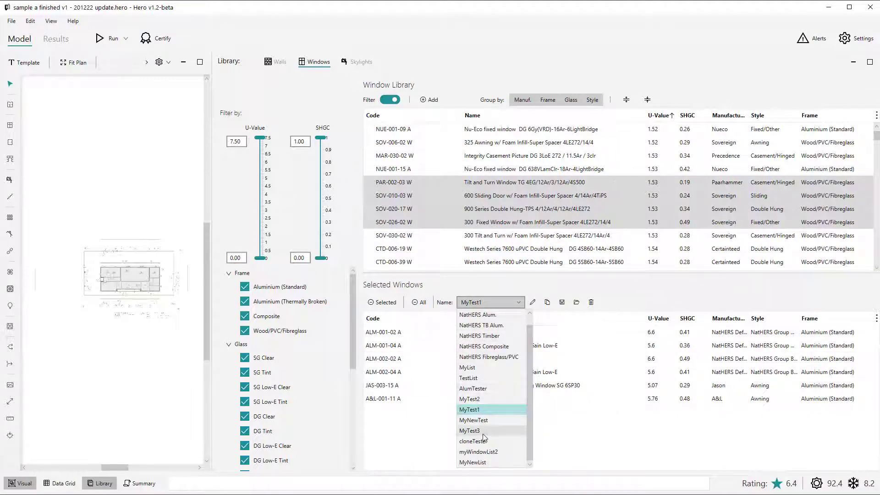
pyautogui.click(481, 431)
pyautogui.click(487, 302)
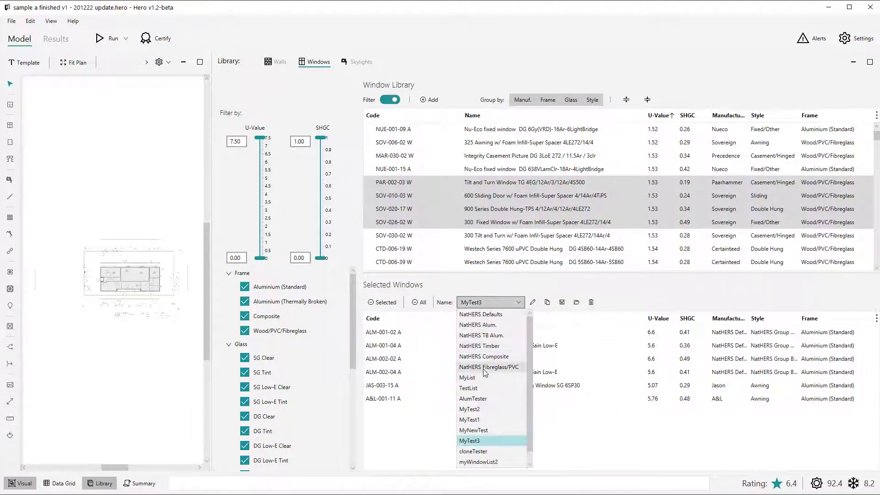
pyautogui.click(486, 346)
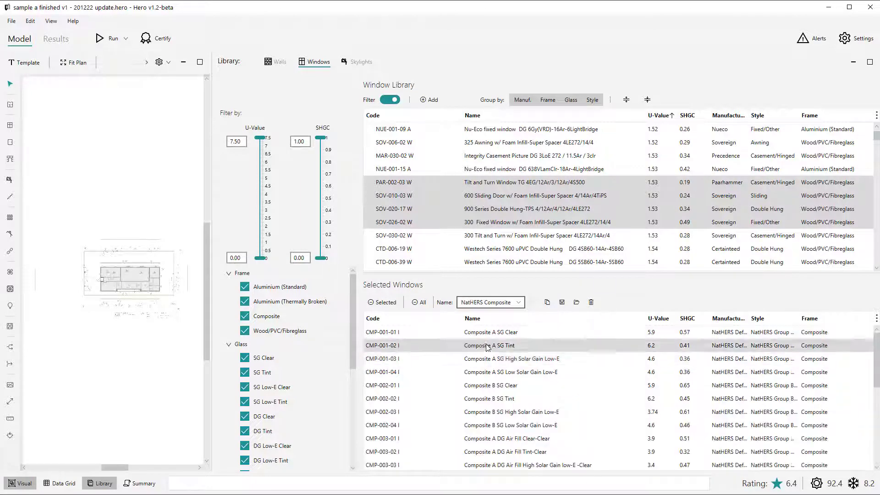
pyautogui.click(491, 305)
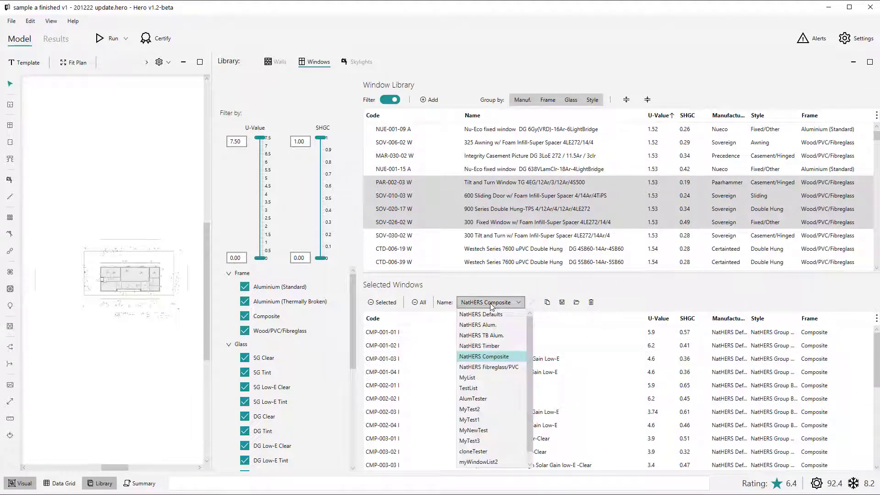
pyautogui.click(493, 368)
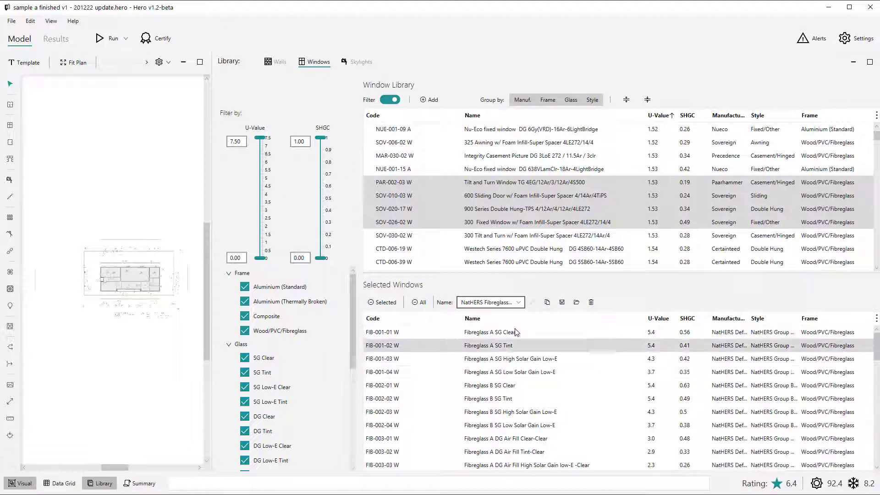
# Step: Clear the selected-windows list, group the library by manufacturer and expand Miglas
pyautogui.click(420, 302)
pyautogui.click(387, 250)
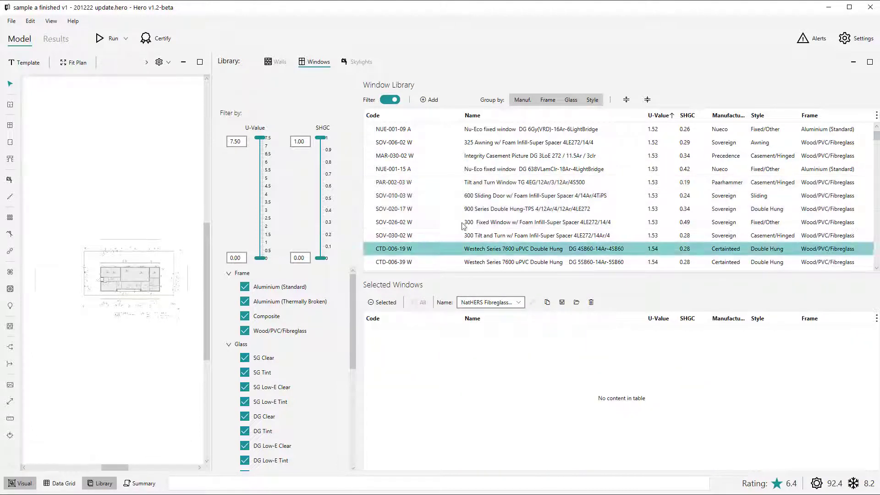
pyautogui.click(522, 100)
pyautogui.scroll(15, 455, 158)
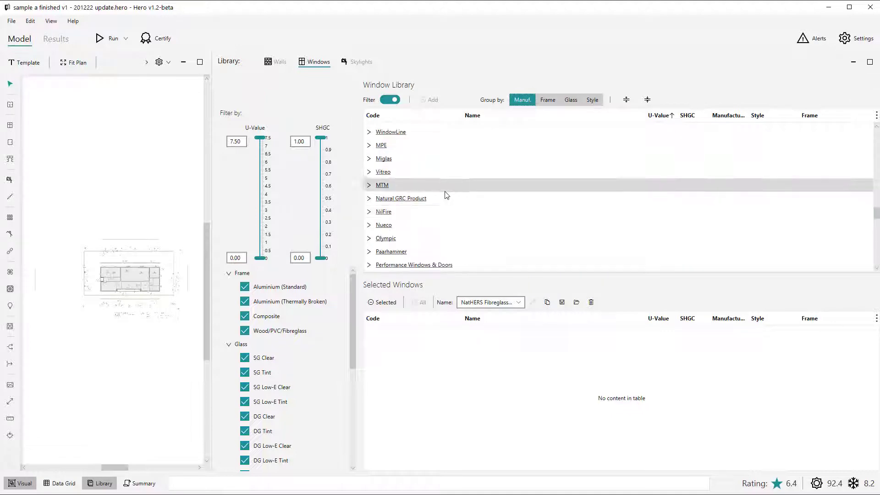
pyautogui.doubleClick(425, 160)
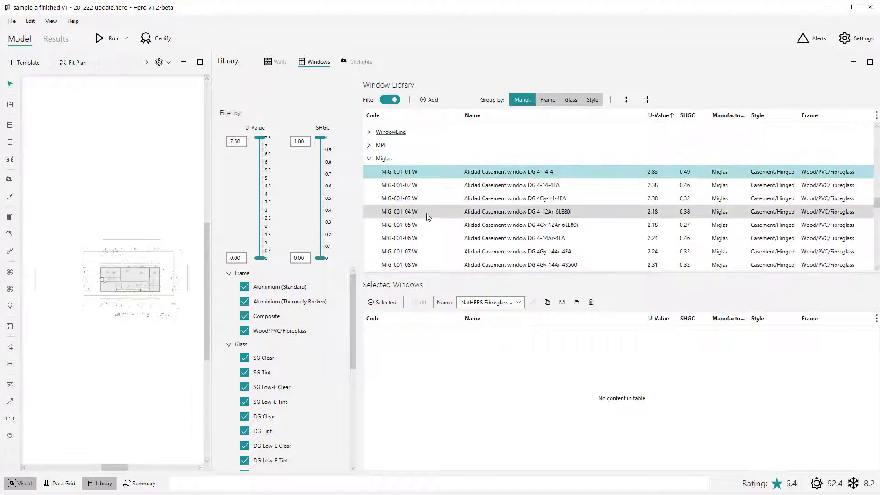
# Step: Add the Miglas windows MIG-018-01 W and MIG-001-12 W to the selected list
pyautogui.scroll(-4, 433, 202)
pyautogui.click(433, 202)
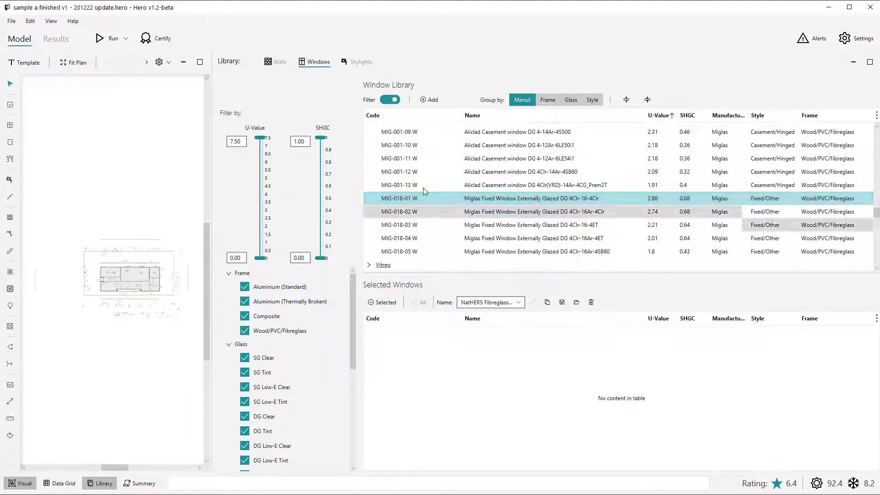
pyautogui.click(430, 101)
pyautogui.doubleClick(436, 172)
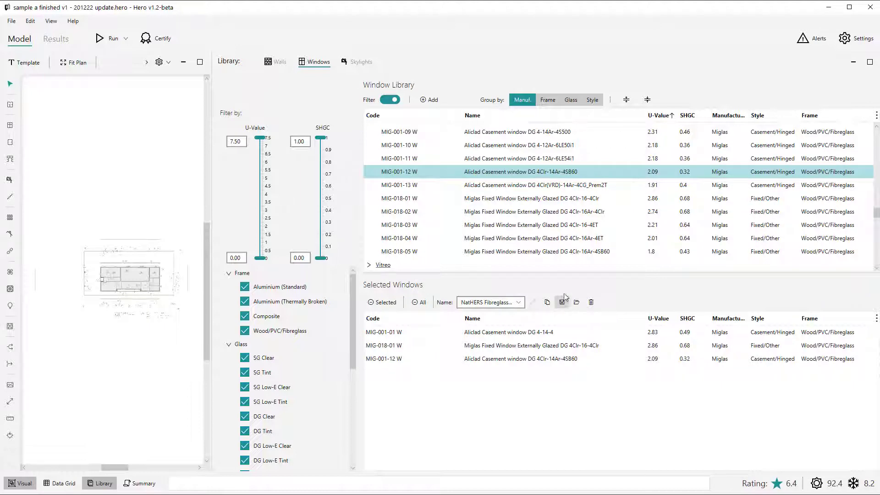
pyautogui.hotkey('alt', 'Tab')
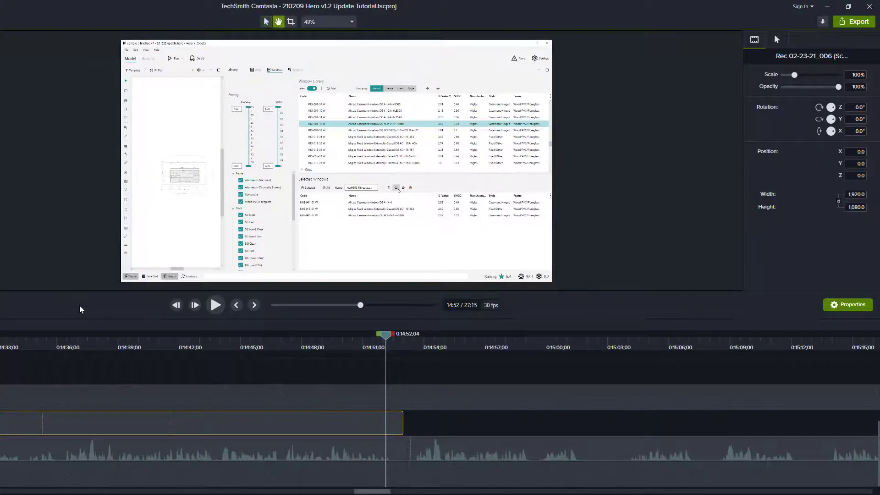
pyautogui.hotkey('alt', 'Tab')
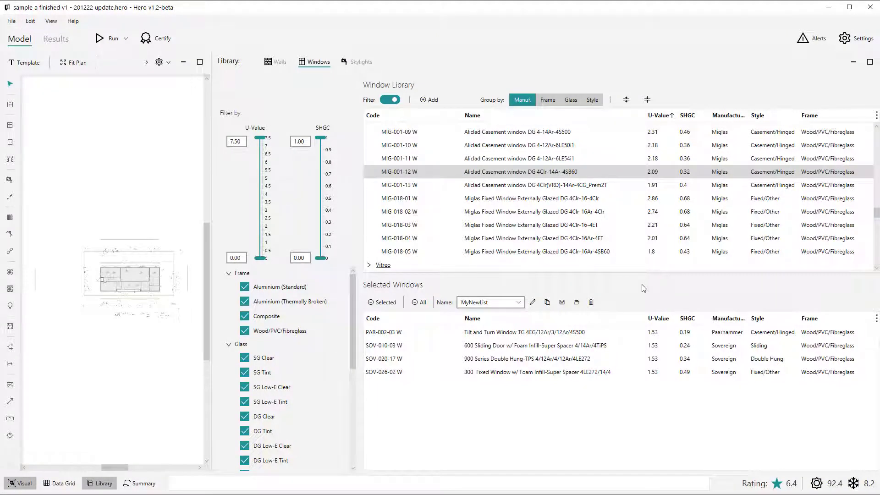
# Step: Rename the window list to AnotherList and save a copy named CopiedList
pyautogui.click(532, 303)
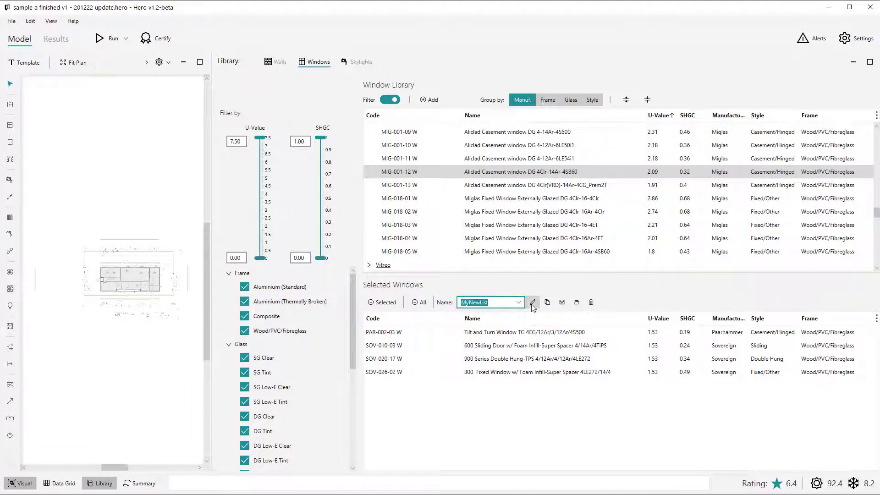
pyautogui.write('AnotherList')
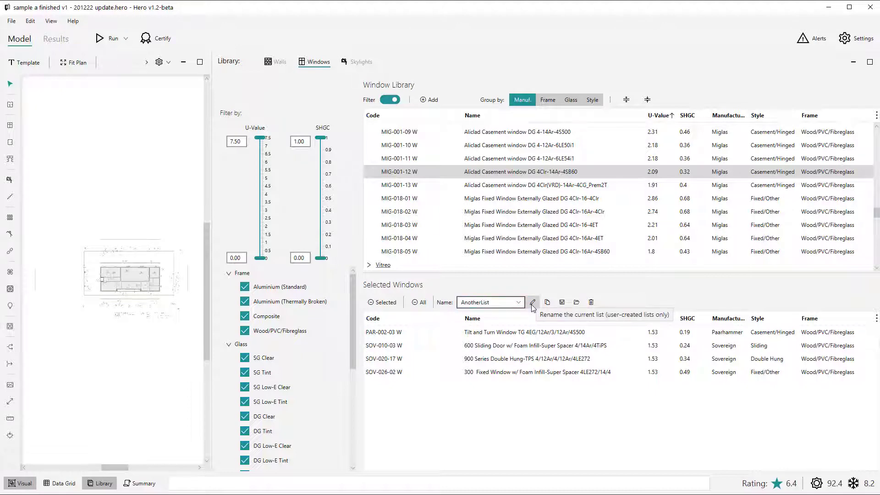
pyautogui.press('Return')
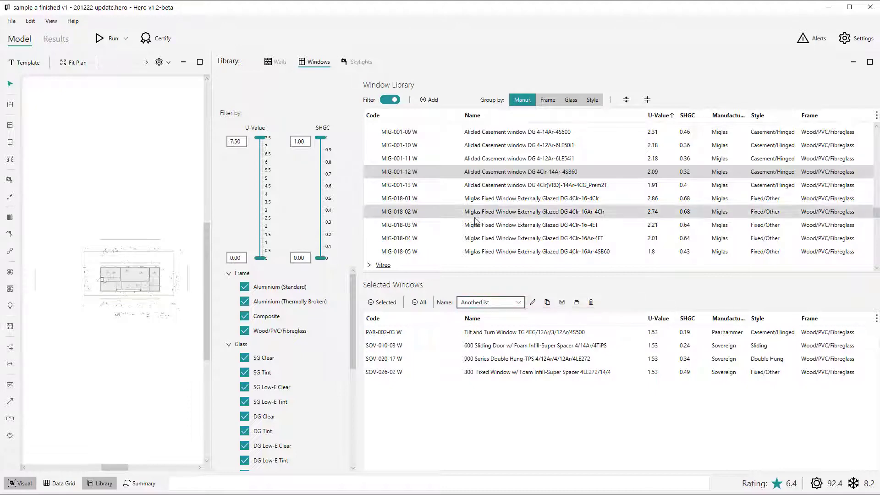
pyautogui.click(547, 302)
pyautogui.write('Cop')
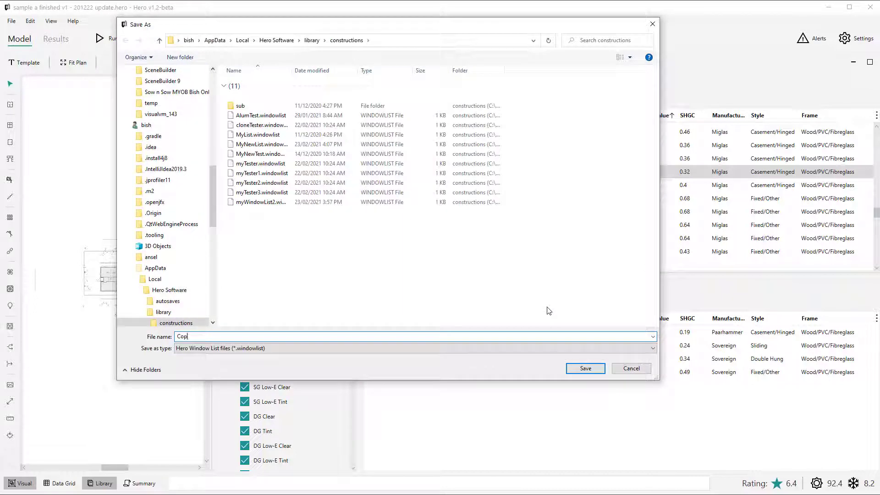
pyautogui.write('iedList')
pyautogui.press('Return')
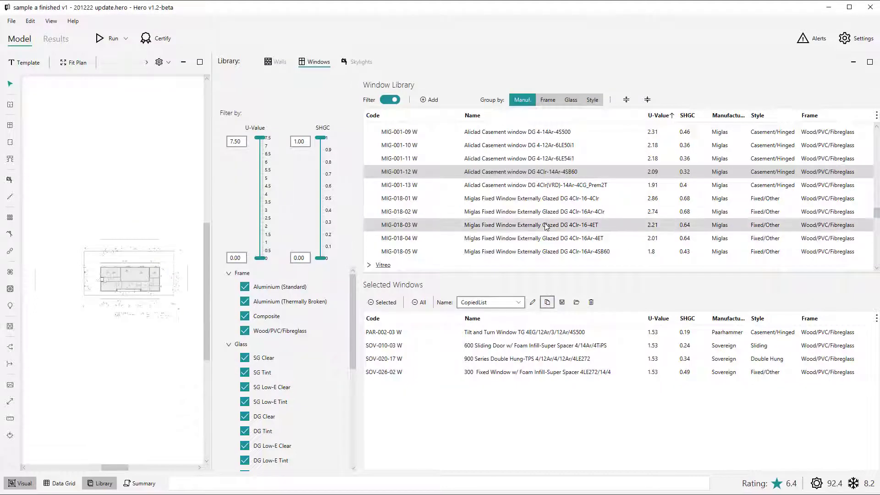
# Step: Add MIG-018-03 W through MIG-018-05 W to CopiedList and save it, overwriting the file
pyautogui.click(546, 224)
pyautogui.keyDown('shift'); pyautogui.click(529, 252); pyautogui.keyUp('shift')
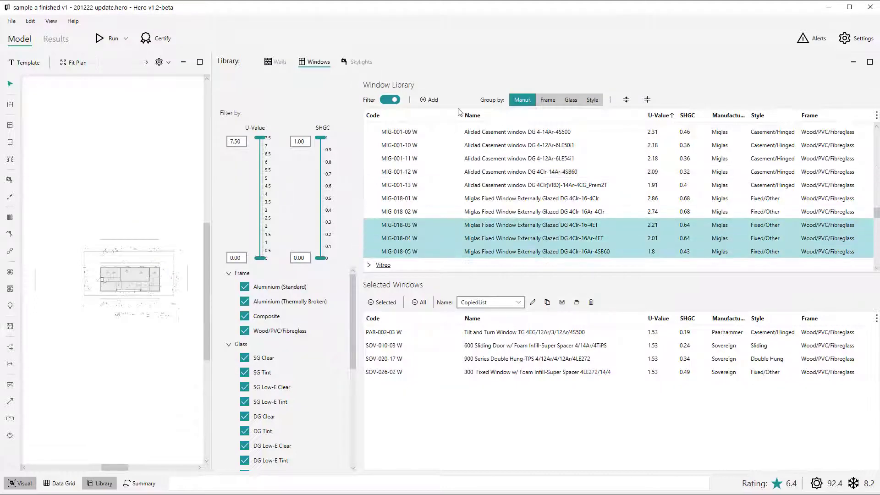
pyautogui.click(431, 99)
pyautogui.click(562, 303)
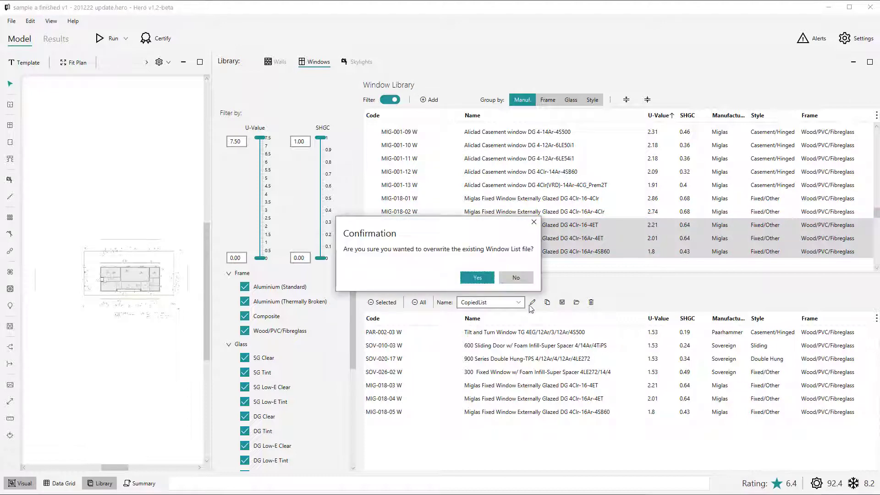
pyautogui.click(477, 278)
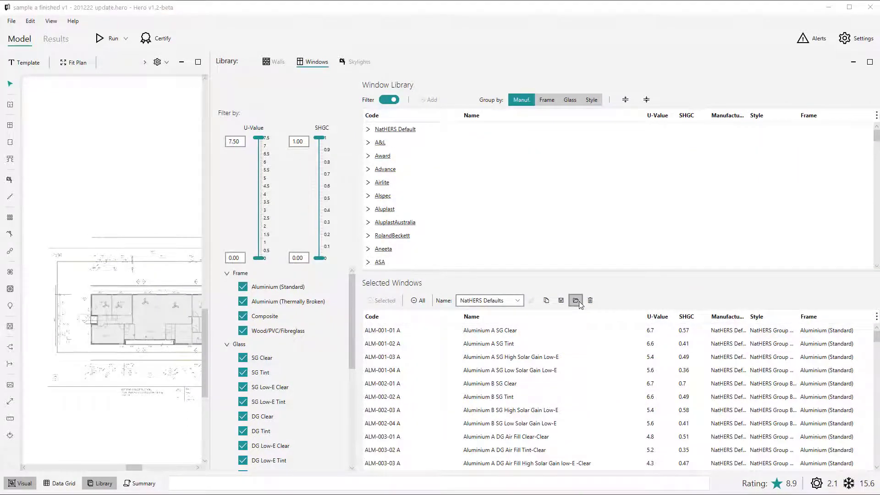
# Step: Open the DowellSample window list file from the sub folder
pyautogui.click(577, 301)
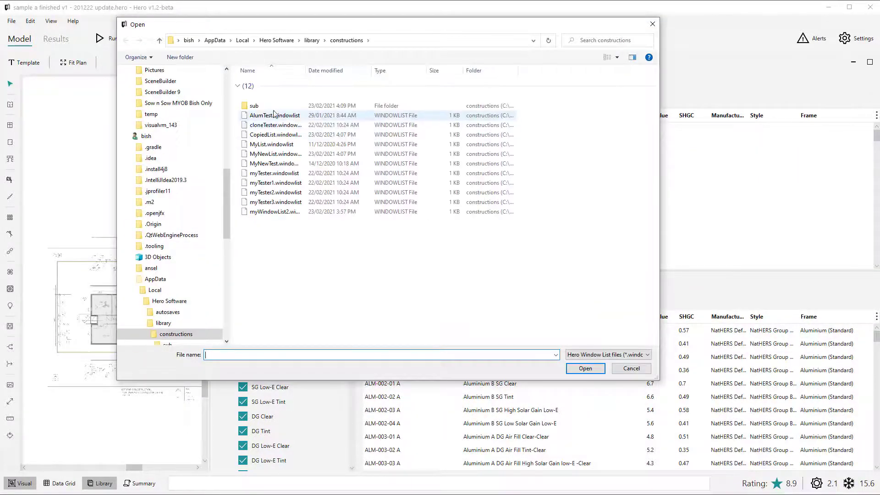
pyautogui.doubleClick(255, 106)
pyautogui.doubleClick(270, 90)
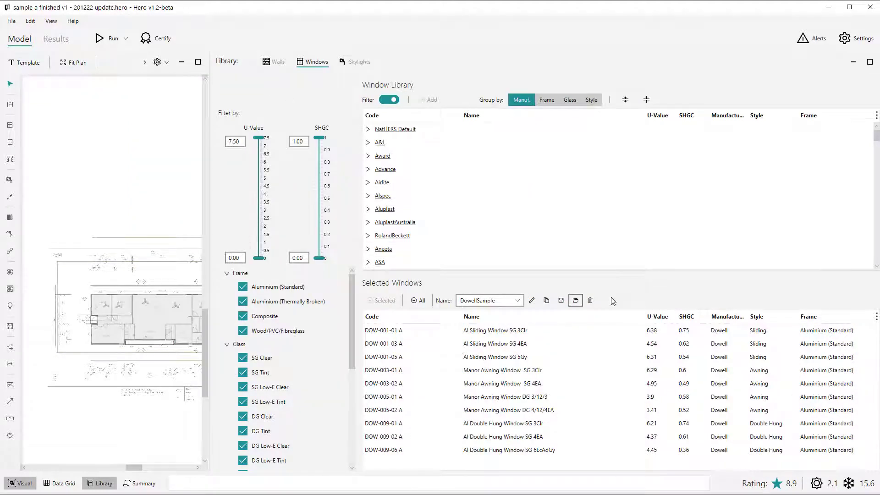
# Step: Load the TestList window list and permanently delete it
pyautogui.click(504, 300)
pyautogui.click(488, 381)
pyautogui.click(590, 300)
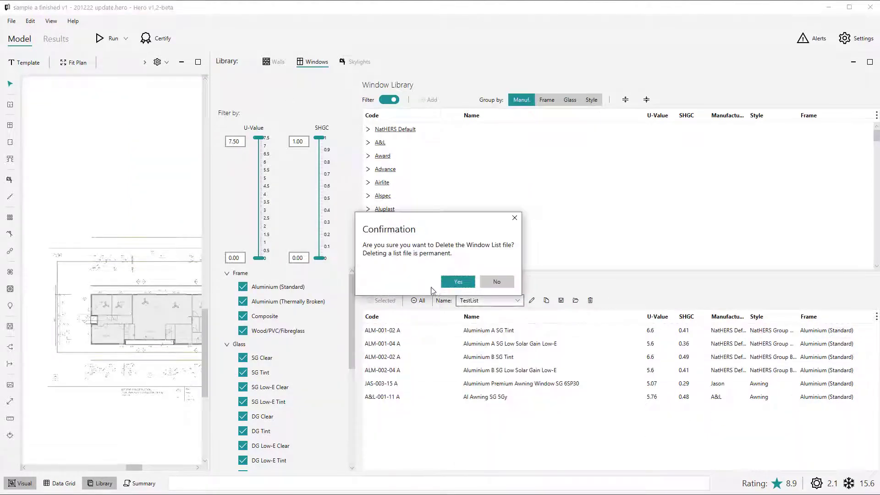
pyautogui.click(456, 281)
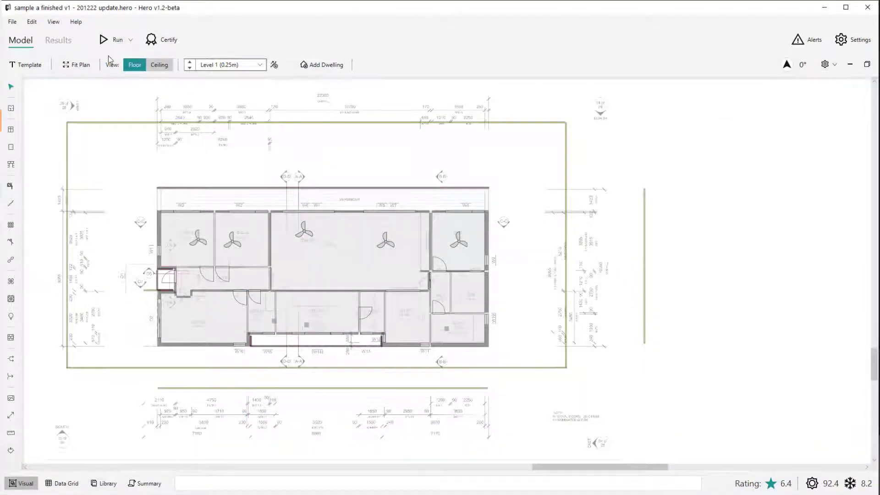
# Step: Run the energy simulation and bring up the 5.9-star results summary with per-zone ratings
pyautogui.click(104, 39)
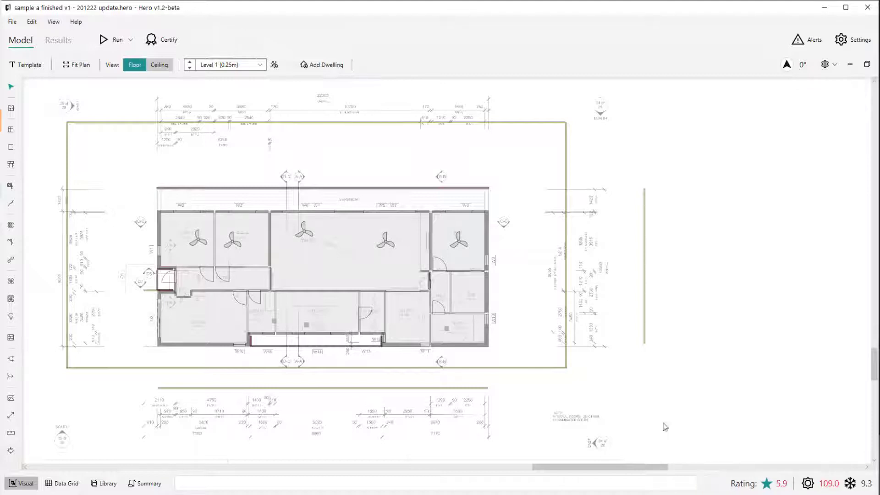
pyautogui.moveTo(737, 489)
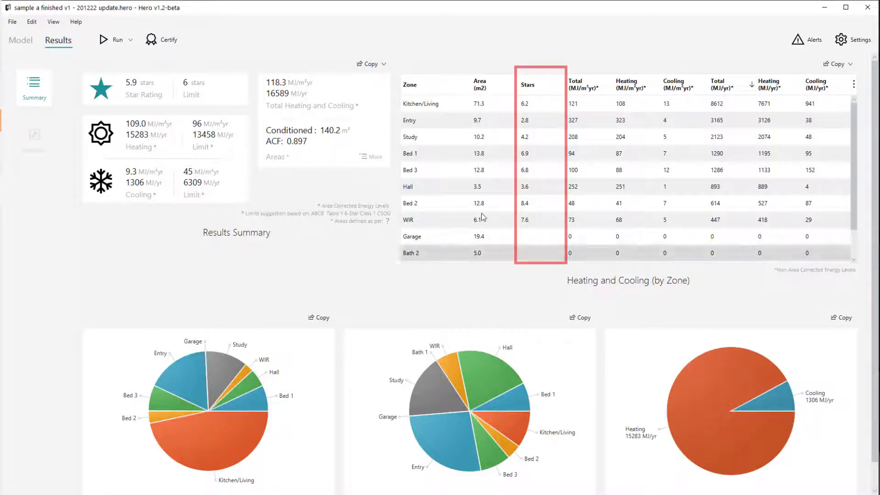
# Step: Sort the zone results by star rating, lowest first and then highest first
pyautogui.click(545, 92)
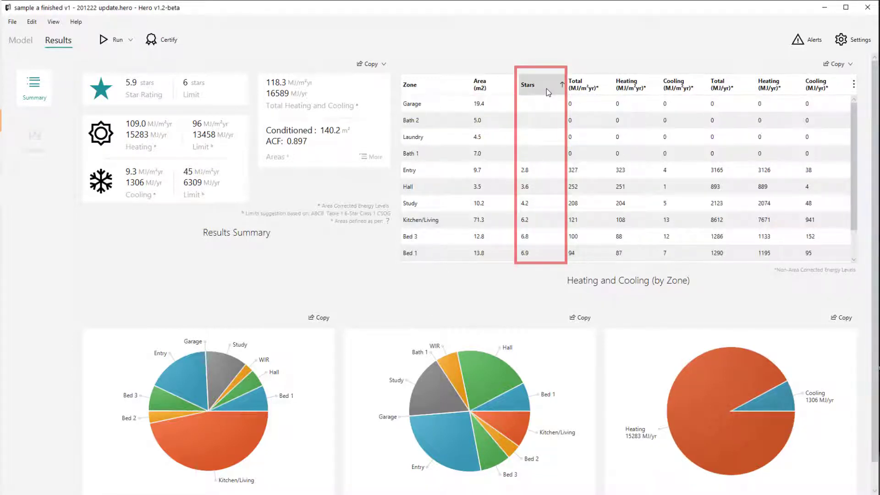
pyautogui.click(548, 92)
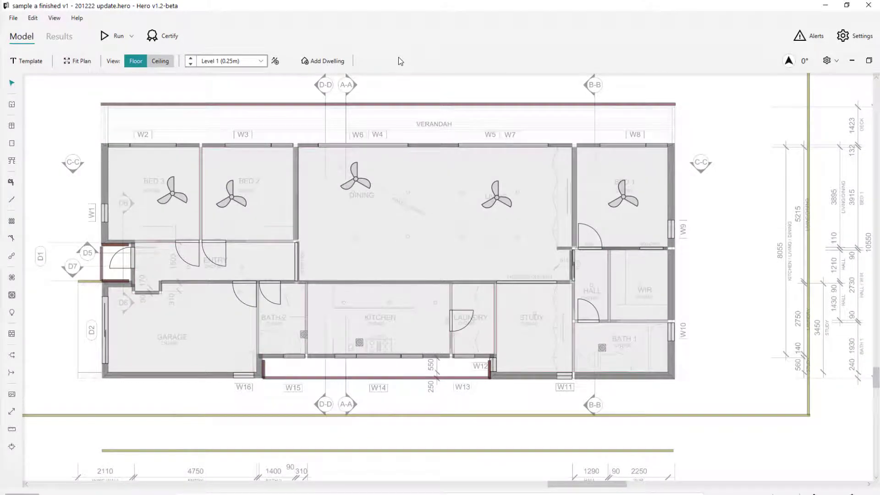
# Step: Split Bed 1's east wall horizontally at 1250 mm
pyautogui.rightClick(672, 191)
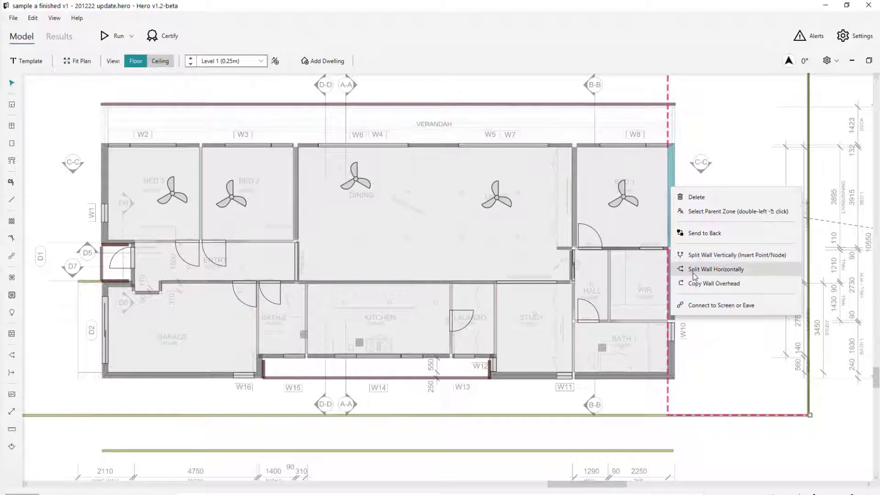
pyautogui.click(706, 269)
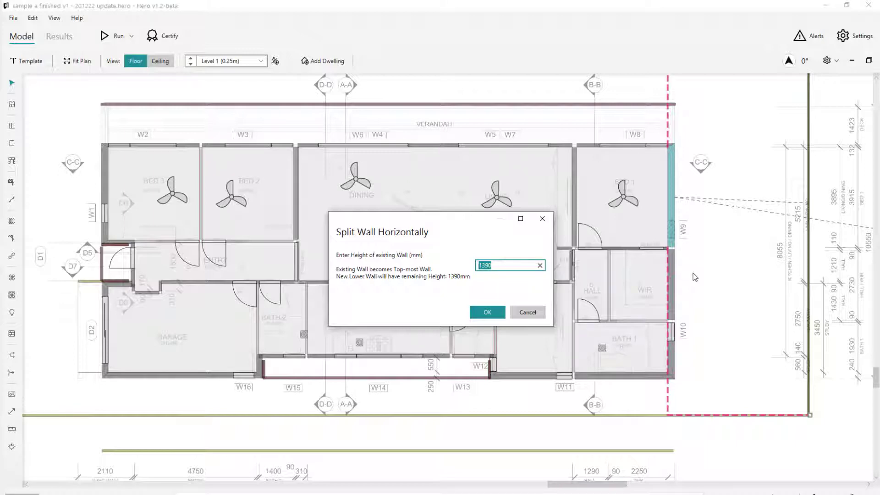
pyautogui.write('1250')
pyautogui.press('Return')
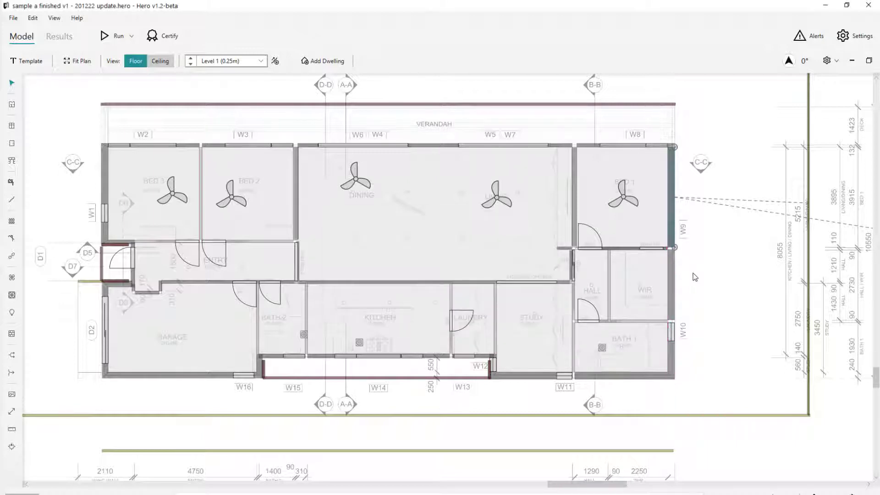
# Step: Copy the WIR's east wall overhead as a new 450 mm wall
pyautogui.click(680, 279)
pyautogui.rightClick(674, 280)
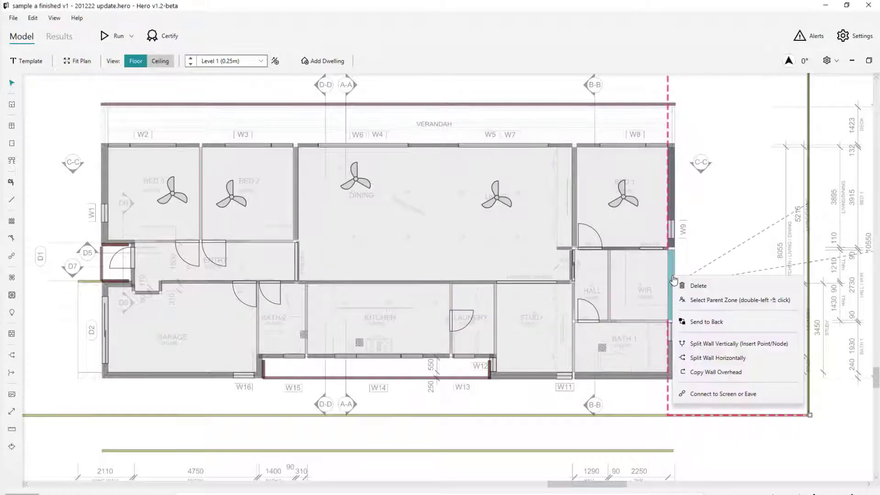
pyautogui.click(696, 376)
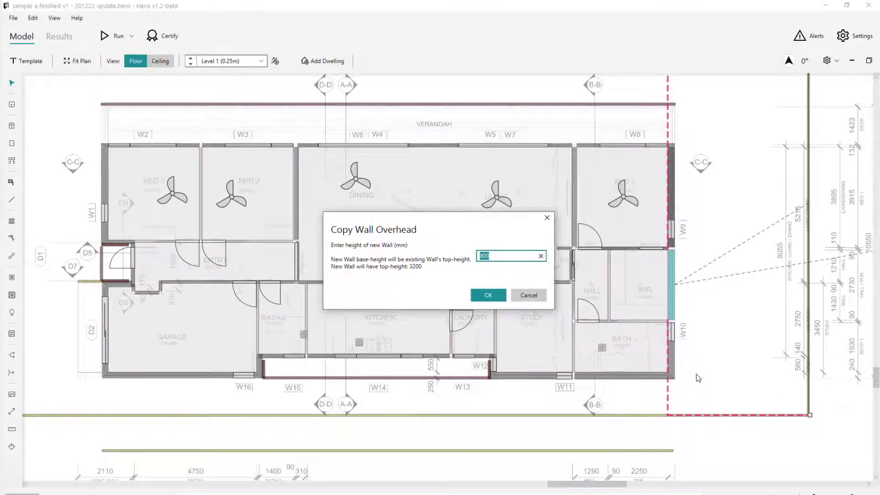
pyautogui.write('450')
pyautogui.click(500, 300)
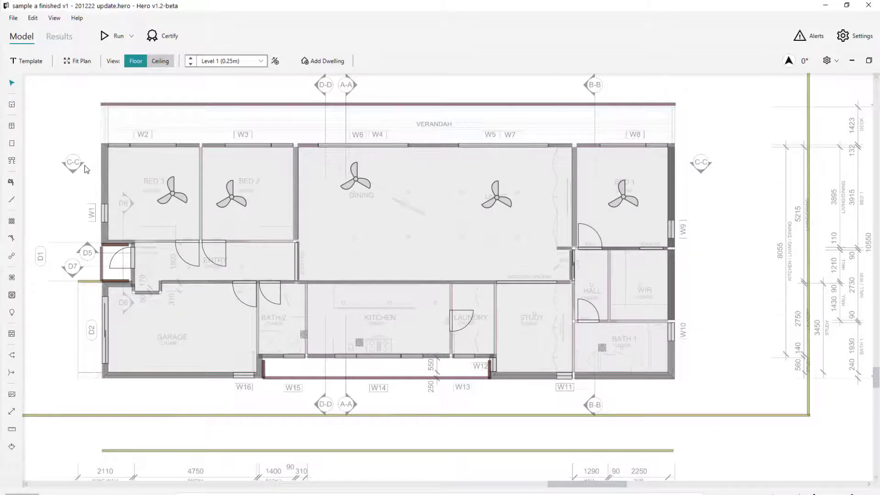
# Step: Show the Walls data grid and select walls EW 09 and EW 17 on the plan
pyautogui.click(13, 180)
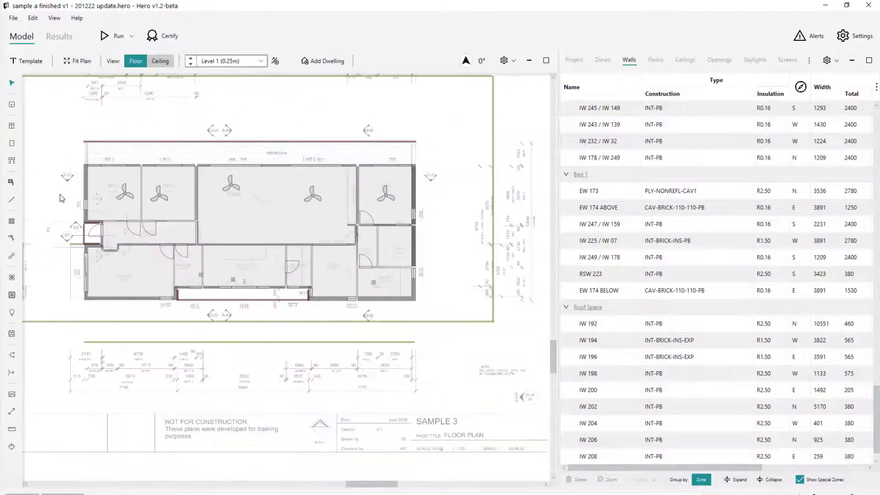
pyautogui.scroll(3, 112, 151)
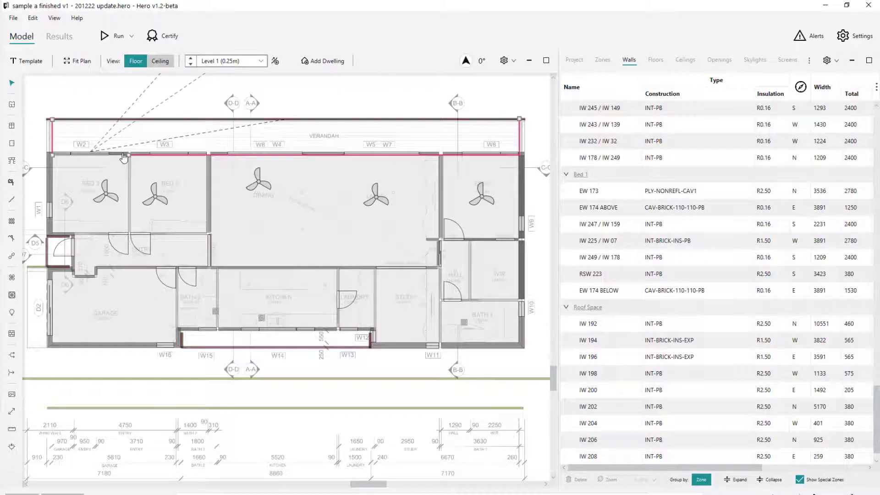
pyautogui.click(114, 153)
pyautogui.click(139, 156)
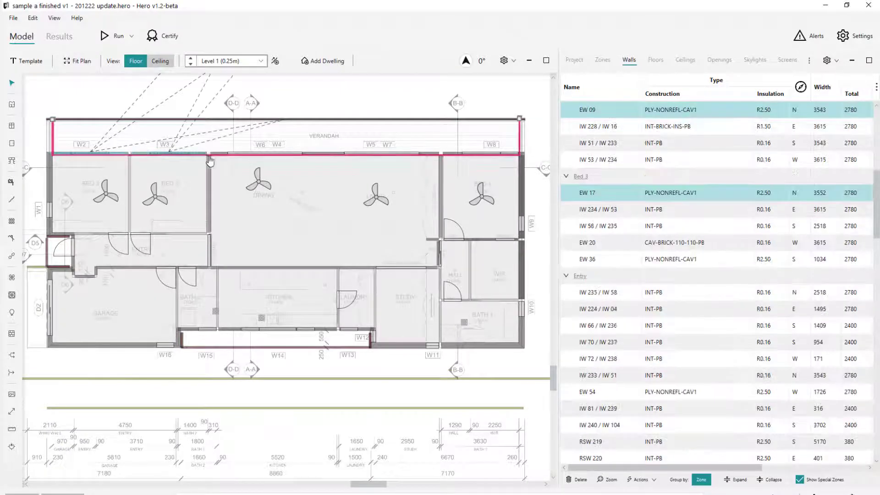
pyautogui.click(357, 155)
pyautogui.click(453, 159)
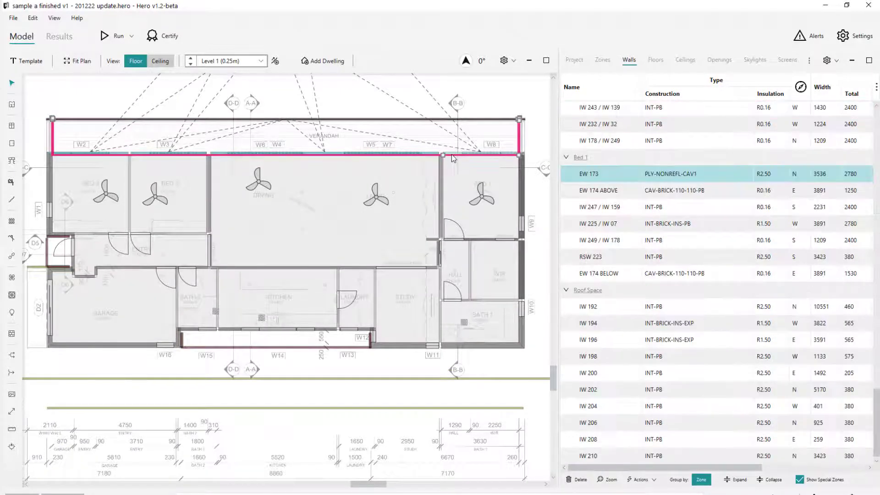
pyautogui.scroll(-5, 628, 225)
pyautogui.scroll(5, 627, 232)
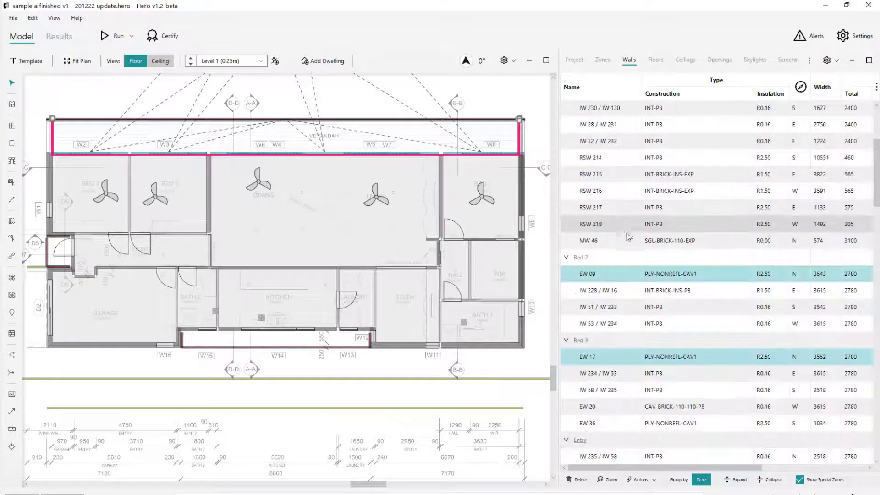
pyautogui.click(648, 275)
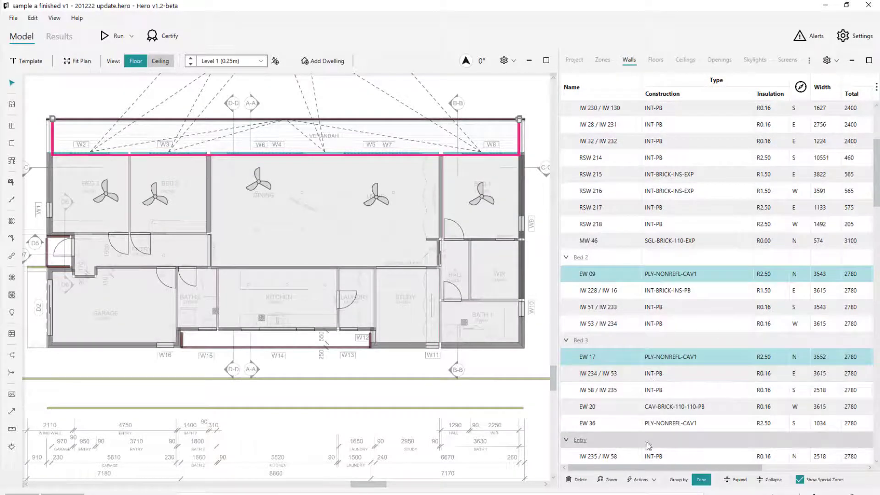
# Step: Split the selected walls horizontally at 500 mm
pyautogui.click(641, 479)
pyautogui.moveTo(650, 493)
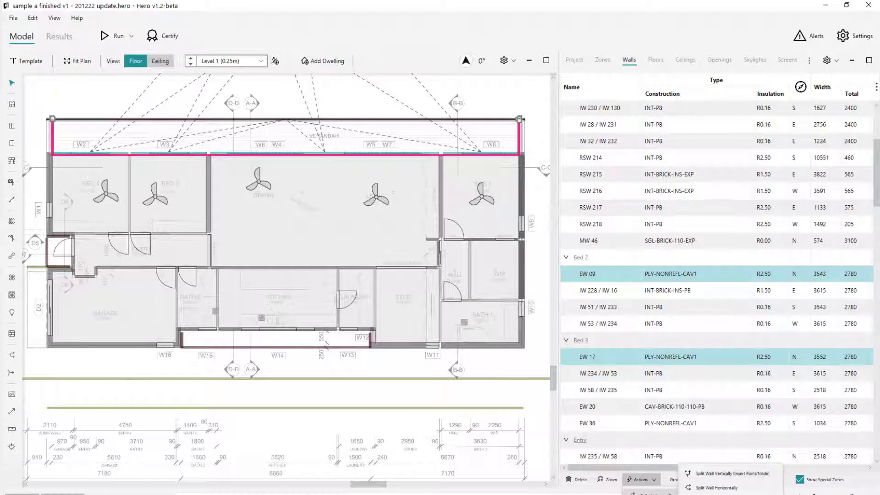
pyautogui.click(702, 487)
pyautogui.write('5')
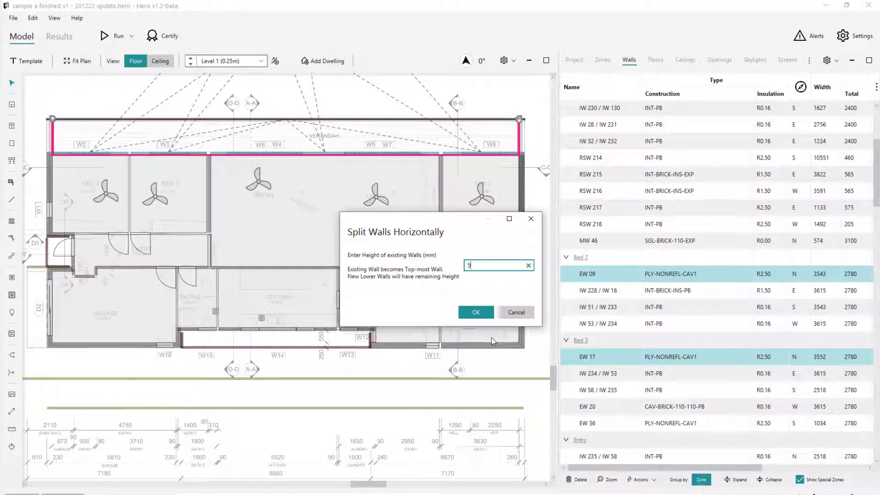
pyautogui.write('00')
pyautogui.click(463, 313)
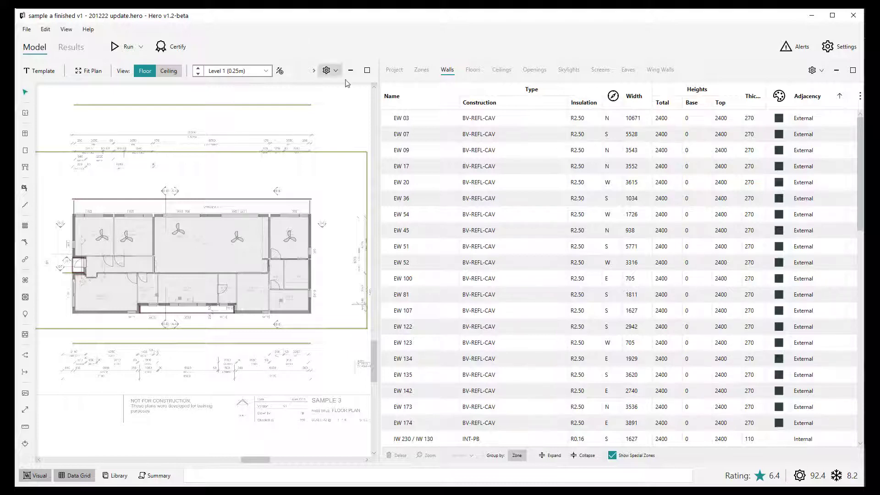
# Step: Split all external walls horizontally with a 1900 mm upper wall
pyautogui.click(430, 119)
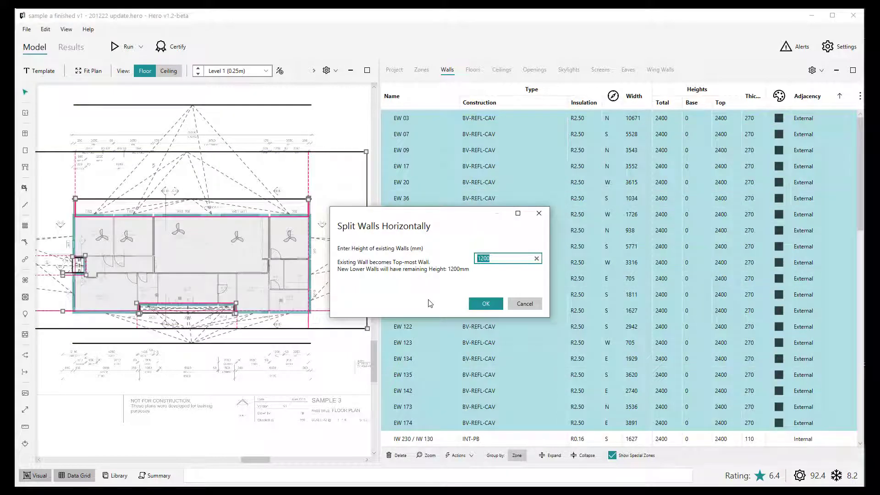
pyautogui.write('1900')
pyautogui.click(482, 305)
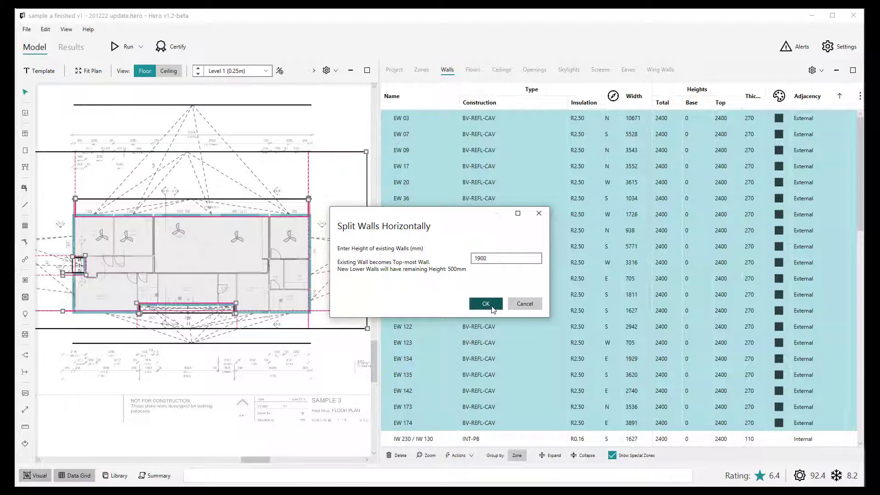
pyautogui.click(491, 307)
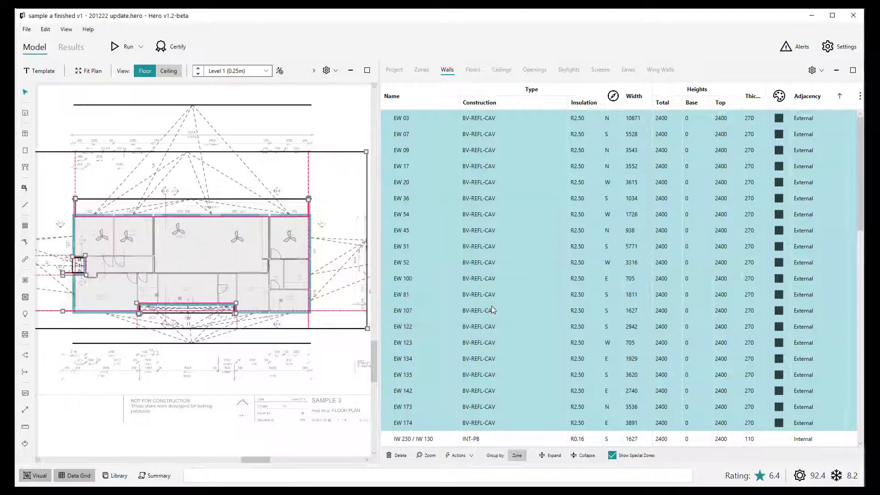
# Step: Select the ABOVE wall rows EW 03 to EW 174, then the matching BELOW rows
pyautogui.click(420, 120)
pyautogui.keyDown('shift'); pyautogui.click(431, 426); pyautogui.keyUp('shift')
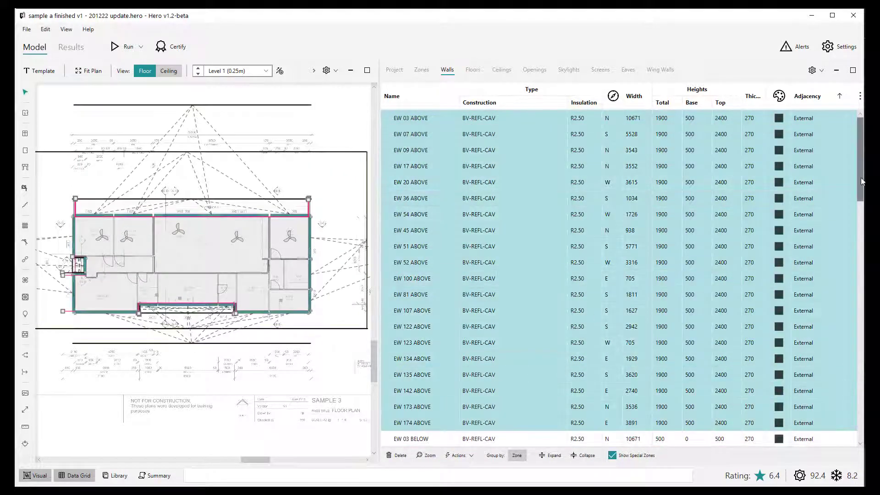
pyautogui.scroll(-5, 851, 232)
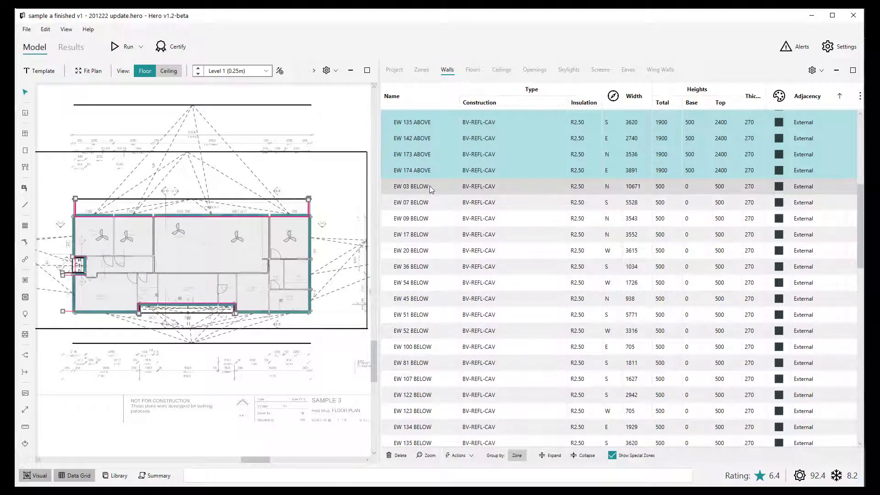
pyautogui.press('Down')
pyautogui.scroll(-2, 862, 243)
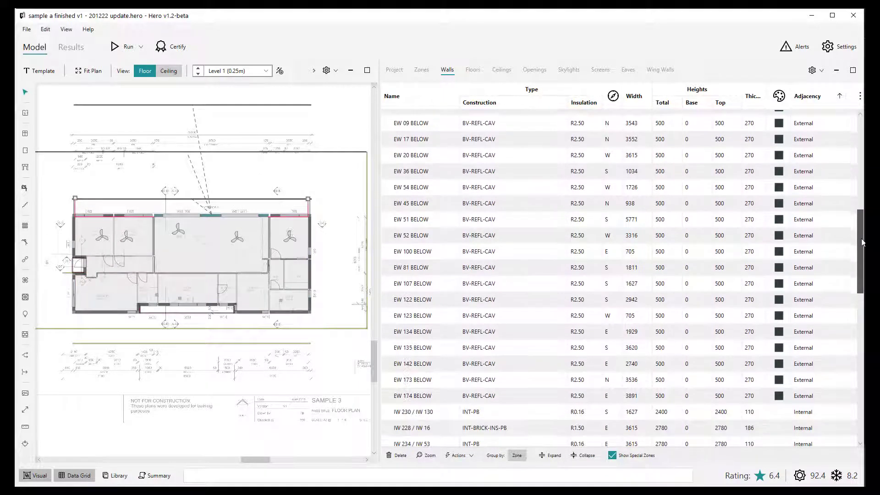
pyautogui.keyDown('shift'); pyautogui.click(434, 397); pyautogui.keyUp('shift')
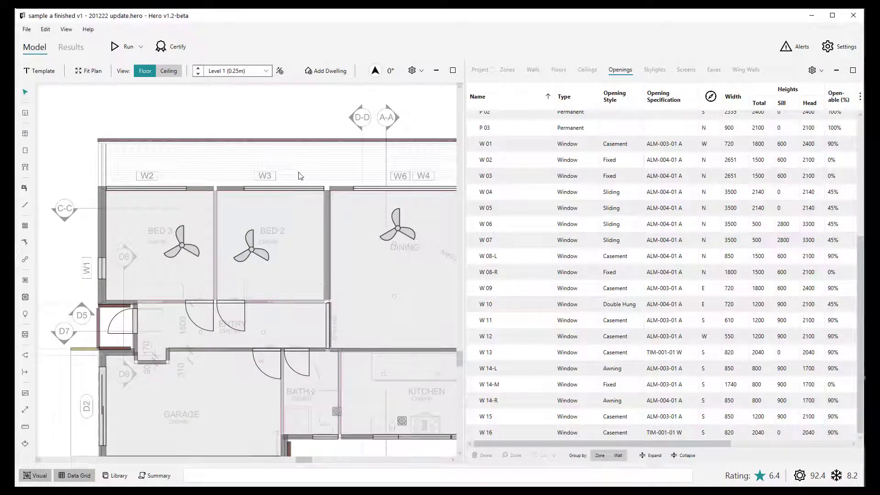
# Step: Review window W3's Split Opening options, then dismiss the menu leaving W3 unchanged
pyautogui.rightClick(293, 191)
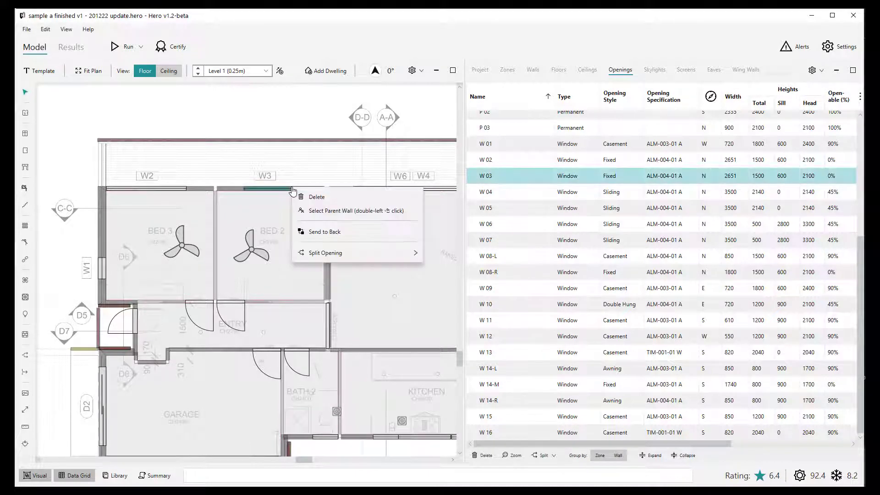
pyautogui.moveTo(325, 253)
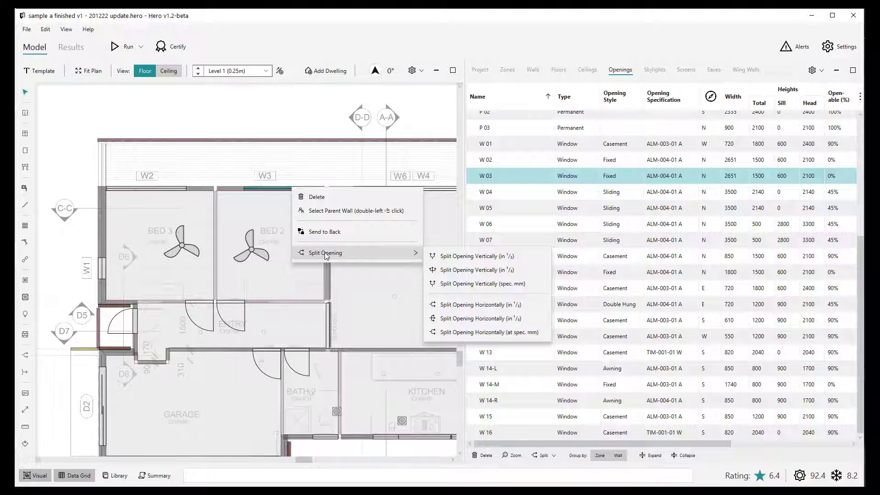
pyautogui.click(235, 169)
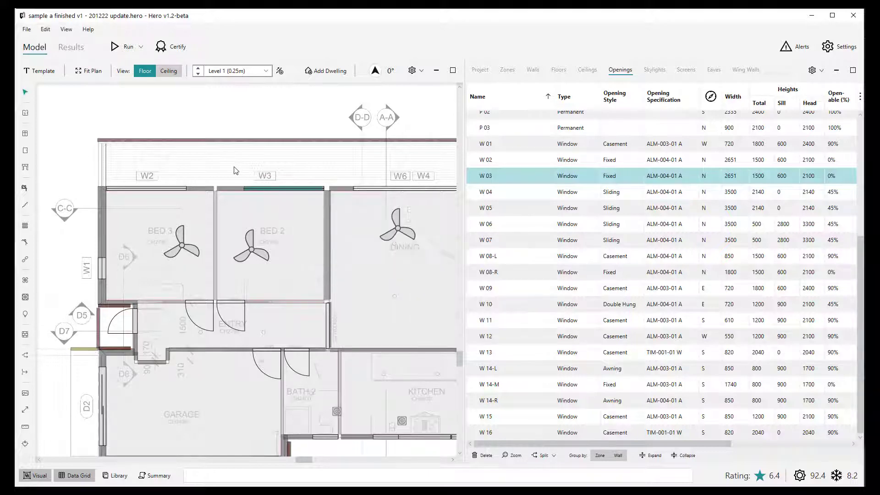
pyautogui.click(235, 168)
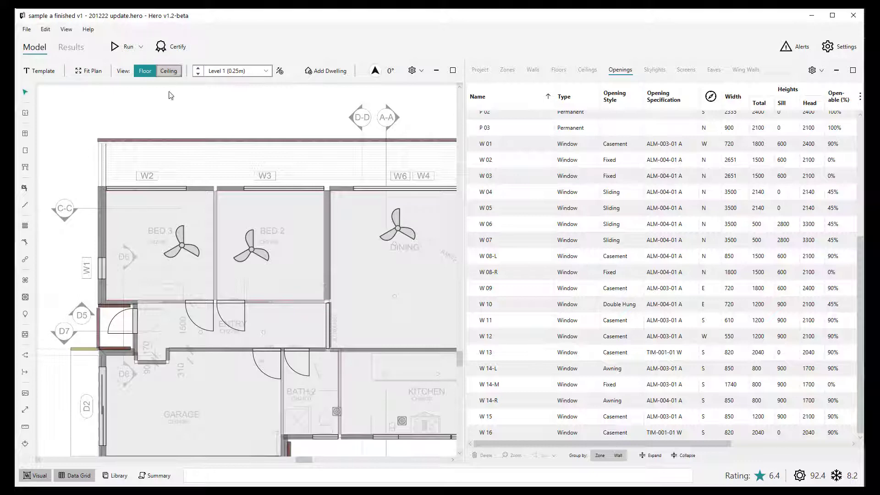
# Step: Split window W2 into two halves
pyautogui.rightClick(150, 195)
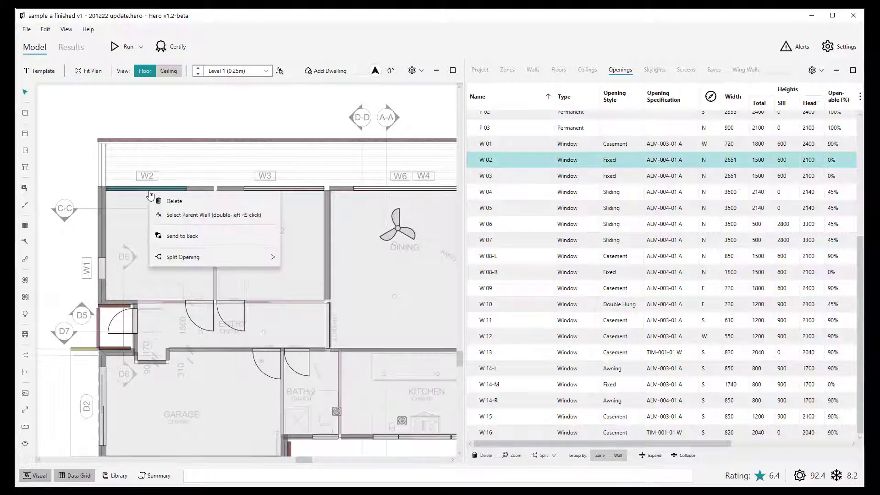
pyautogui.moveTo(197, 257)
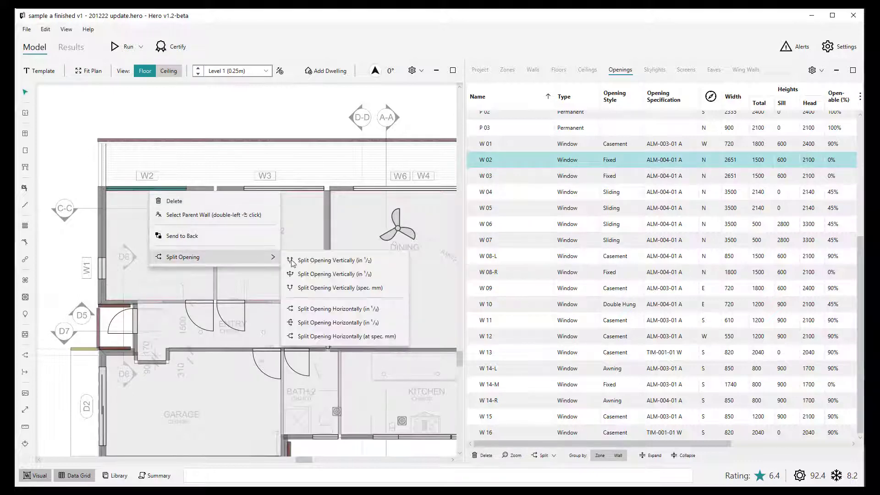
pyautogui.click(321, 310)
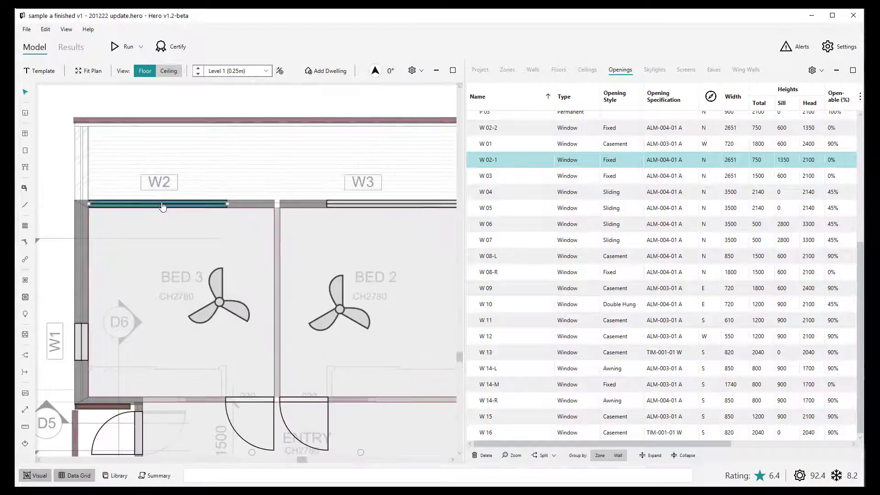
pyautogui.rightClick(162, 204)
pyautogui.moveTo(220, 267)
pyautogui.click(321, 273)
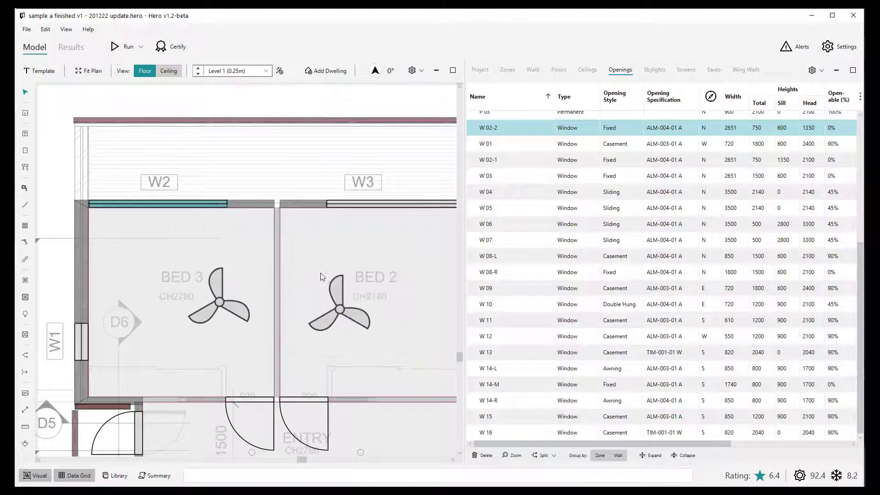
# Step: Send W2's left pane to the back and split W 02-1 horizontally in half
pyautogui.rightClick(169, 205)
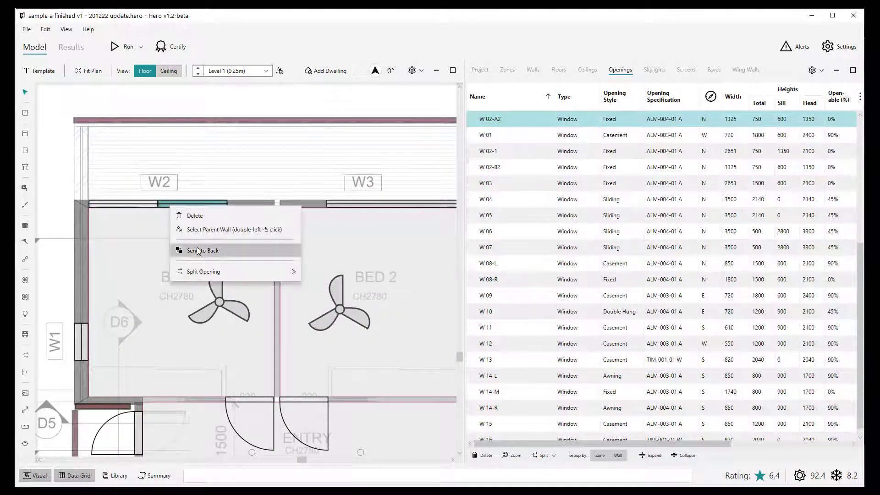
pyautogui.click(203, 251)
pyautogui.click(184, 209)
pyautogui.rightClick(184, 208)
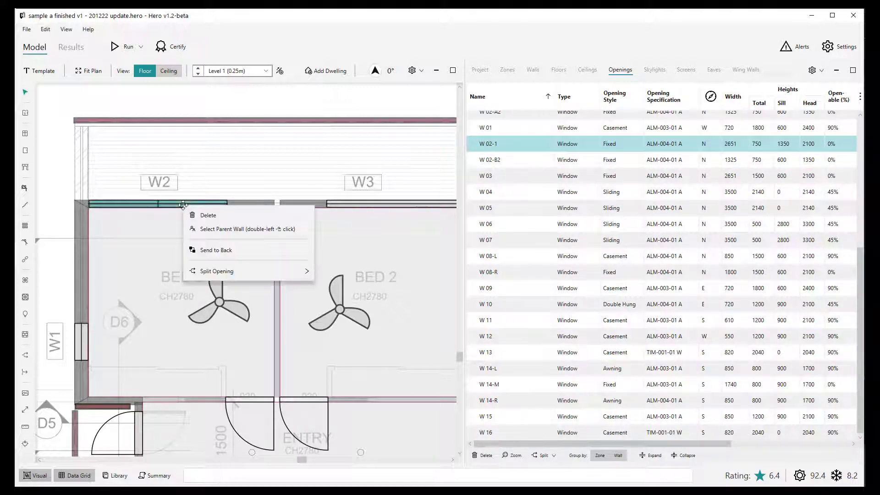
pyautogui.moveTo(219, 270)
pyautogui.click(354, 281)
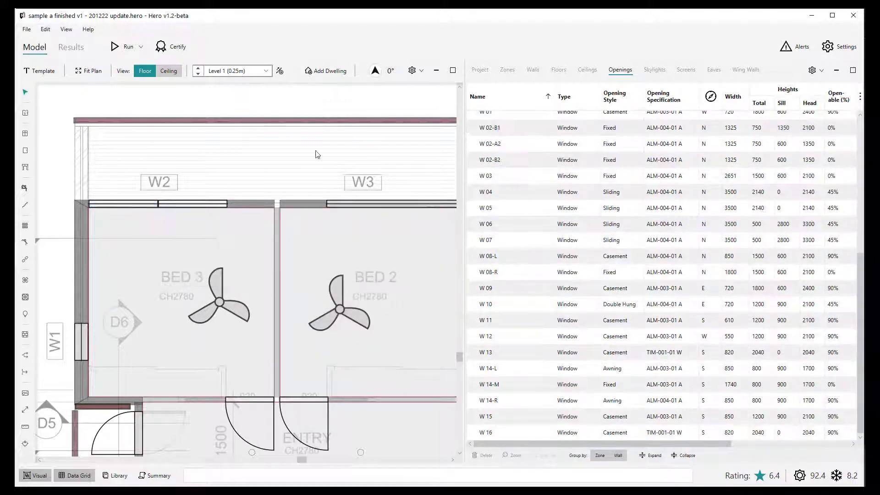
# Step: Re-sort openings by name and check panes W 02-A1, W 02-A2, W 02-B1 and W 02-B2
pyautogui.click(520, 96)
pyautogui.click(520, 96)
pyautogui.click(507, 290)
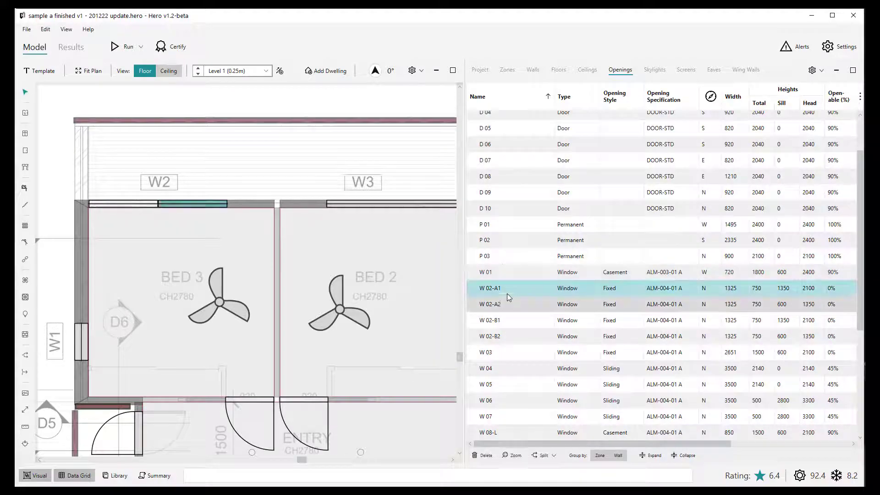
pyautogui.click(507, 304)
pyautogui.click(508, 320)
pyautogui.click(507, 335)
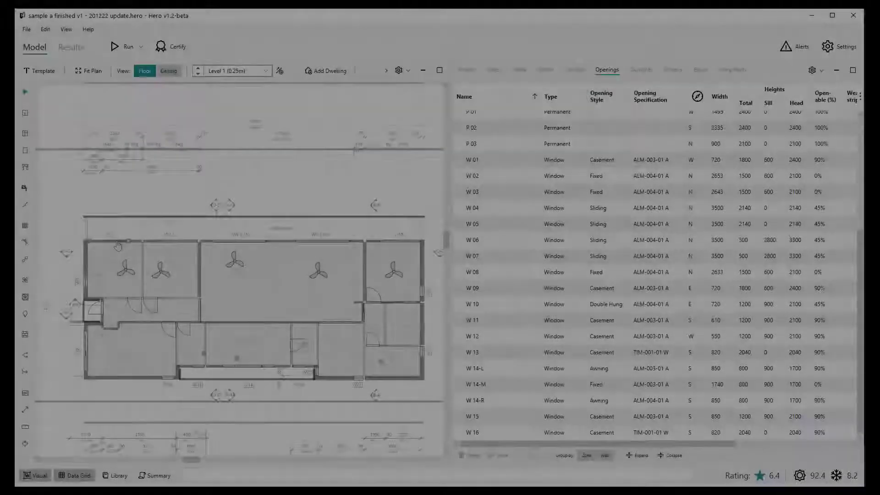
# Step: Split windows W 02, W 03 and W 08 vertically in half
pyautogui.click(198, 241)
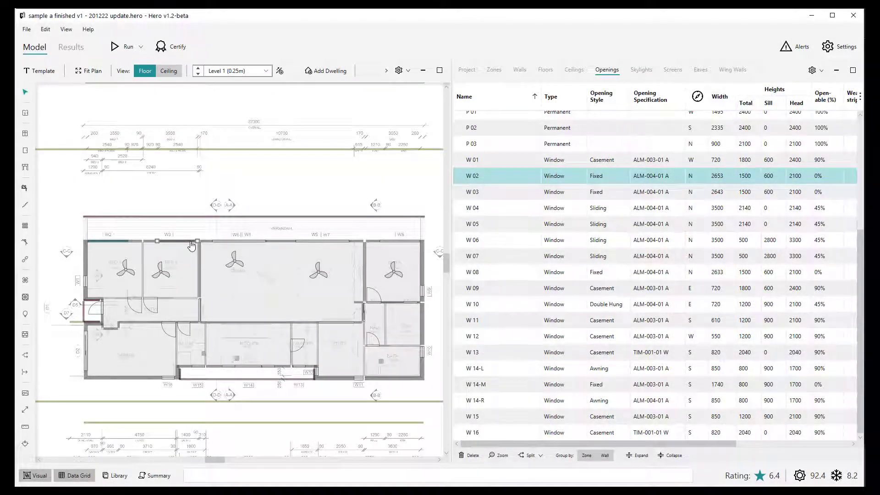
pyautogui.keyDown('ctrl'); pyautogui.click(197, 240); pyautogui.keyUp('ctrl')
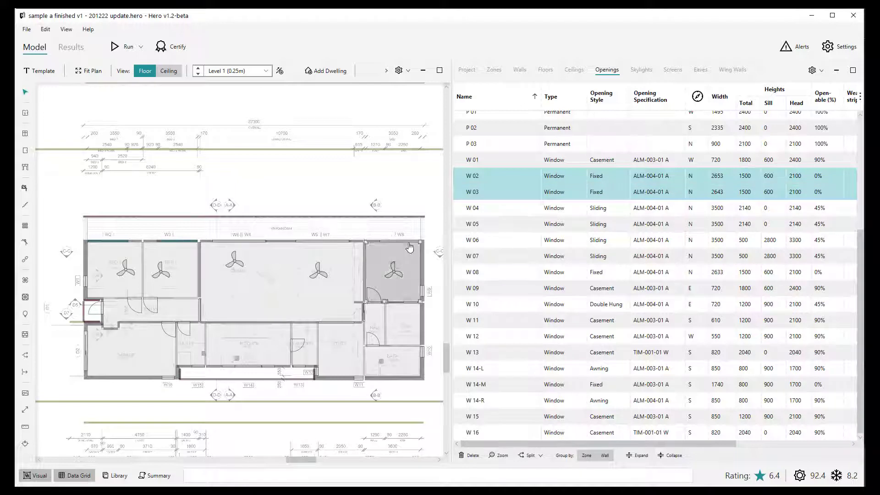
pyautogui.keyDown('ctrl'); pyautogui.click(391, 241); pyautogui.keyUp('ctrl')
pyautogui.click(531, 455)
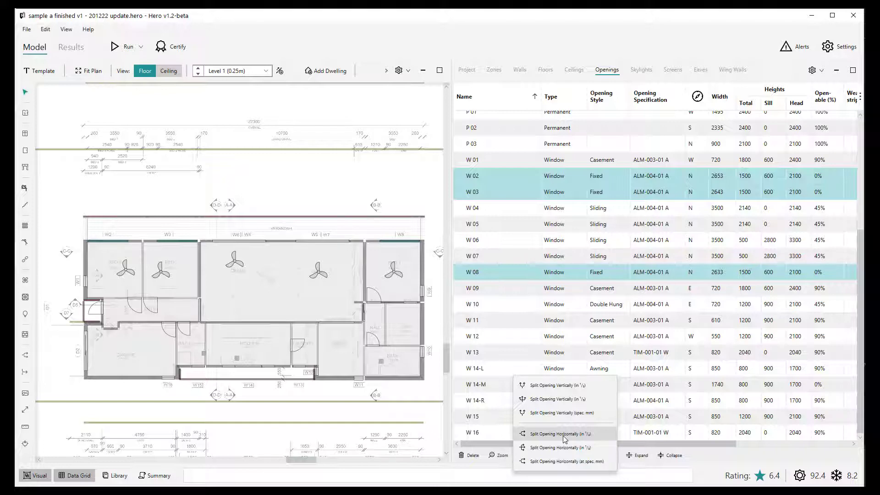
pyautogui.click(563, 386)
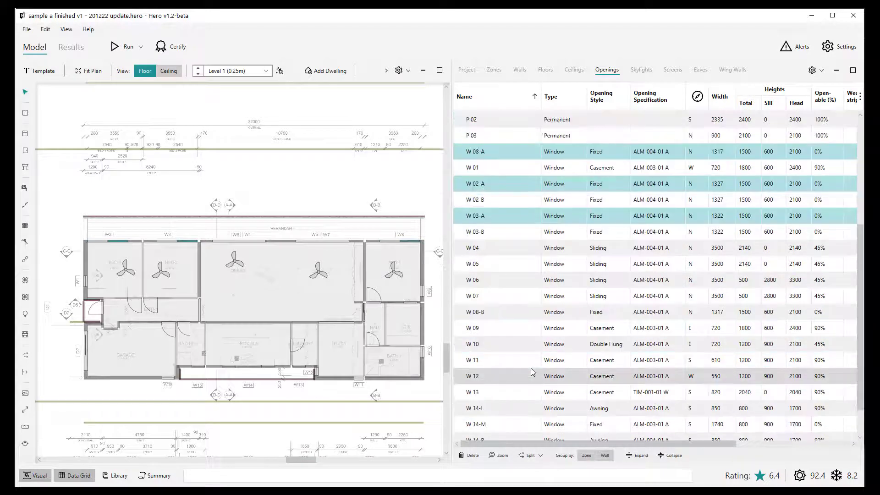
# Step: Split the A halves horizontally in half
pyautogui.scroll(4, 530, 369)
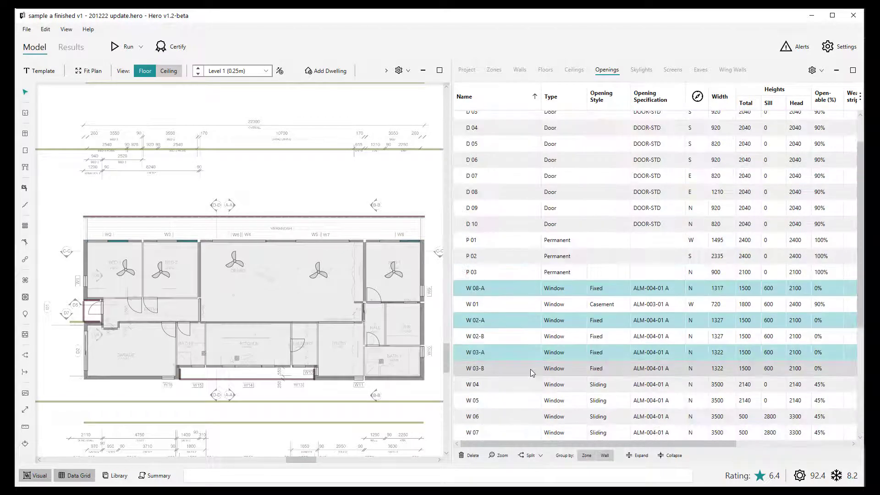
pyautogui.click(531, 456)
pyautogui.click(554, 413)
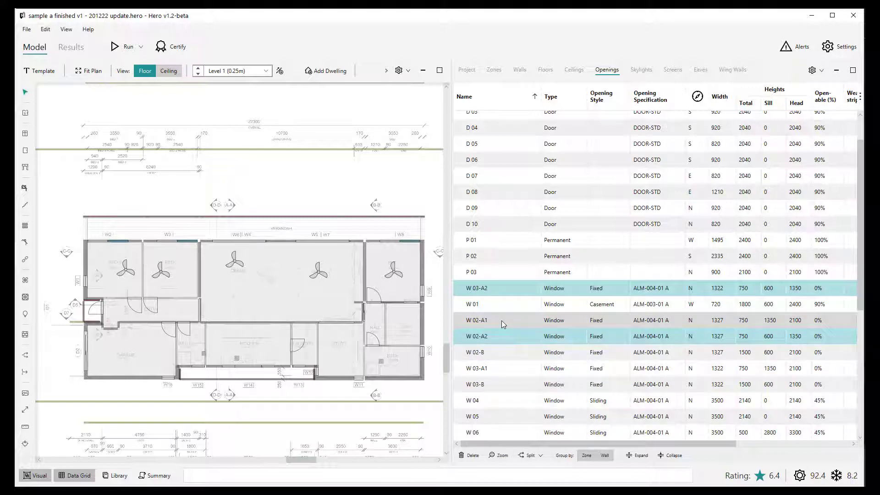
# Step: Select the B halves W 08-B, W 03-B and W 02-B for splitting
pyautogui.click(386, 241)
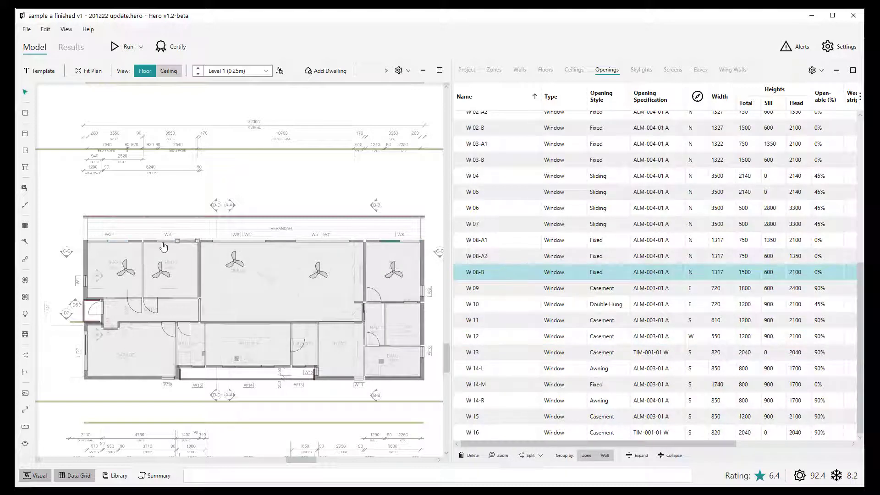
pyautogui.keyDown('ctrl'); pyautogui.click(166, 241); pyautogui.keyUp('ctrl')
pyautogui.keyDown('ctrl'); pyautogui.click(92, 245); pyautogui.keyUp('ctrl')
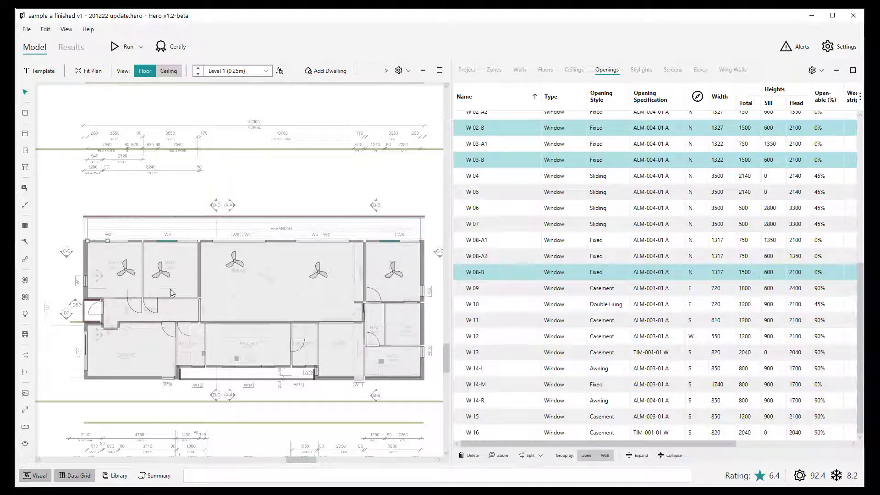
pyautogui.click(530, 454)
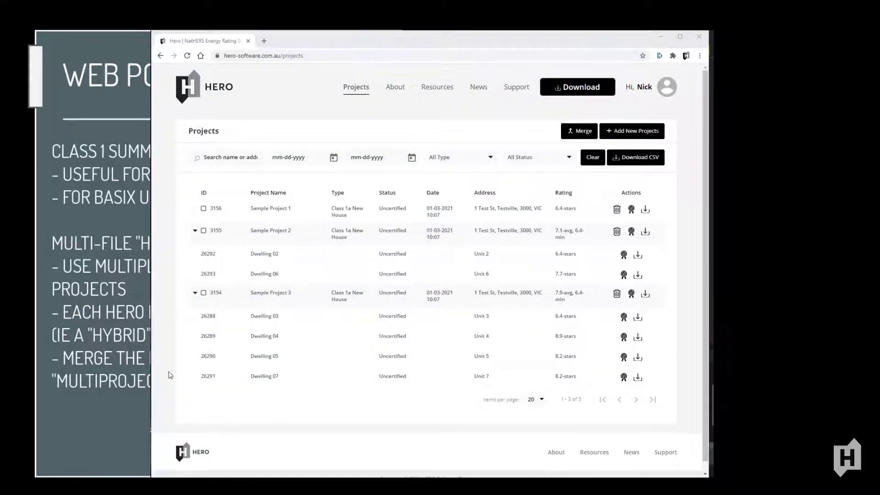
# Step: Tick Sample Projects 1, 2 and 3 (3156, 3155, 3154) in the Projects table
pyautogui.click(203, 208)
pyautogui.click(204, 231)
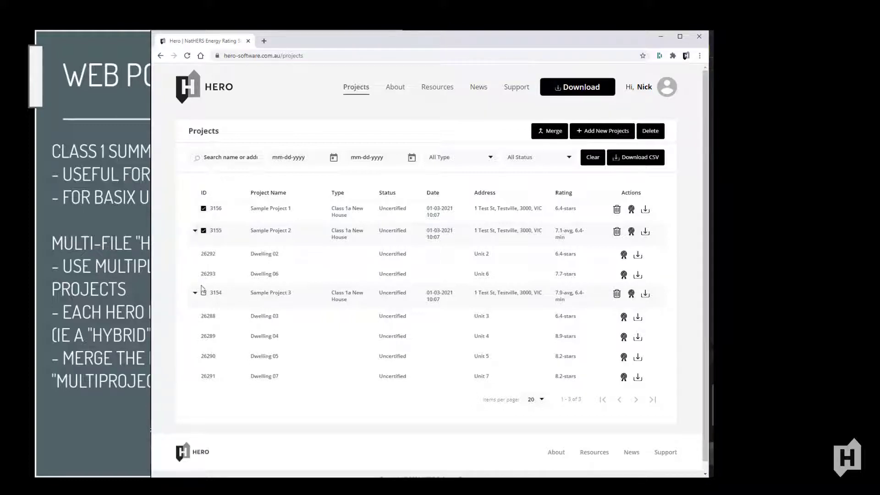
pyautogui.click(204, 293)
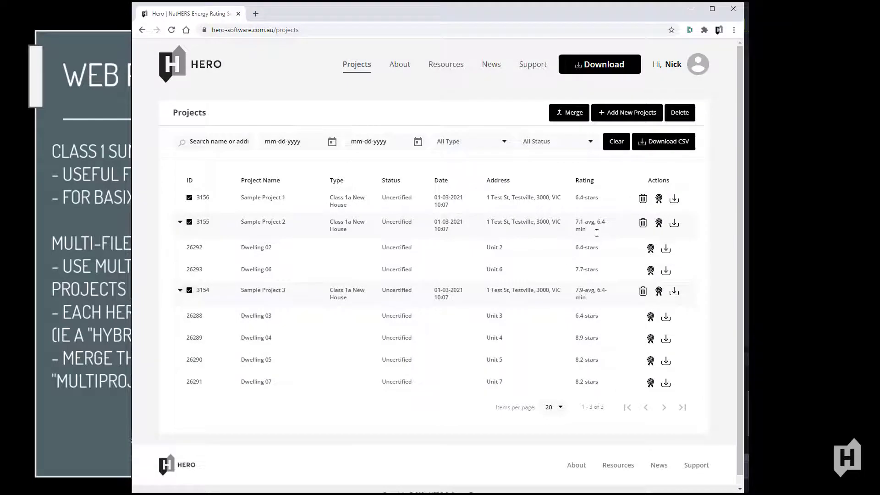
# Step: Merge the marked projects into Sample Project 1 as the main project
pyautogui.click(568, 121)
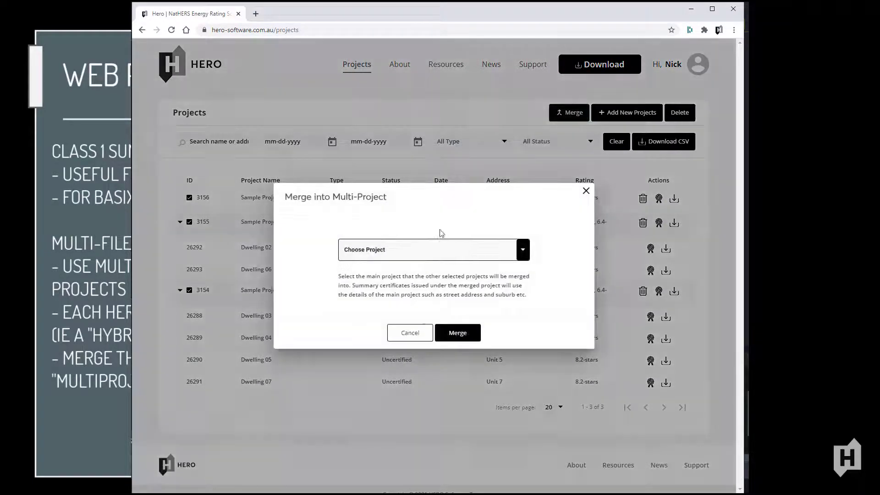
pyautogui.click(380, 255)
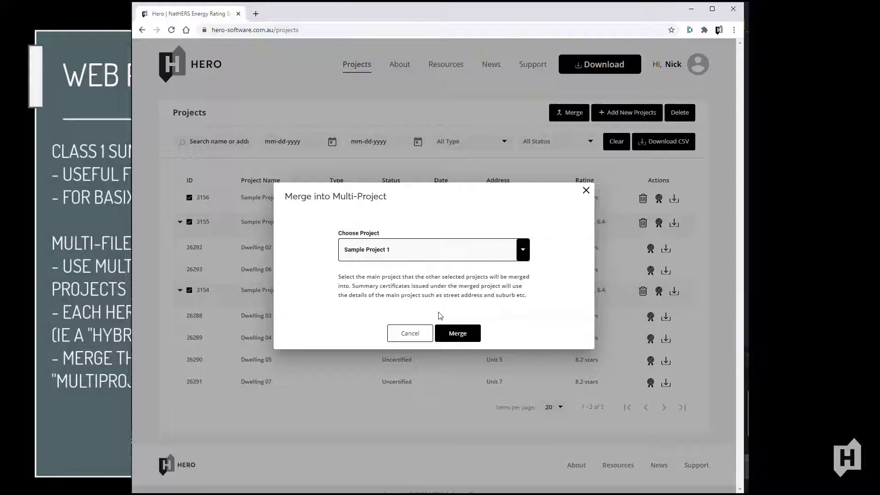
pyautogui.click(455, 337)
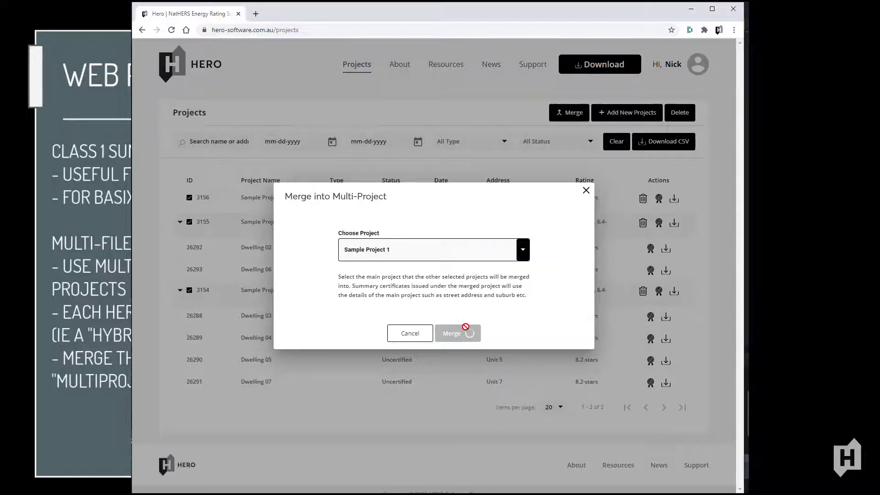
pyautogui.click(586, 189)
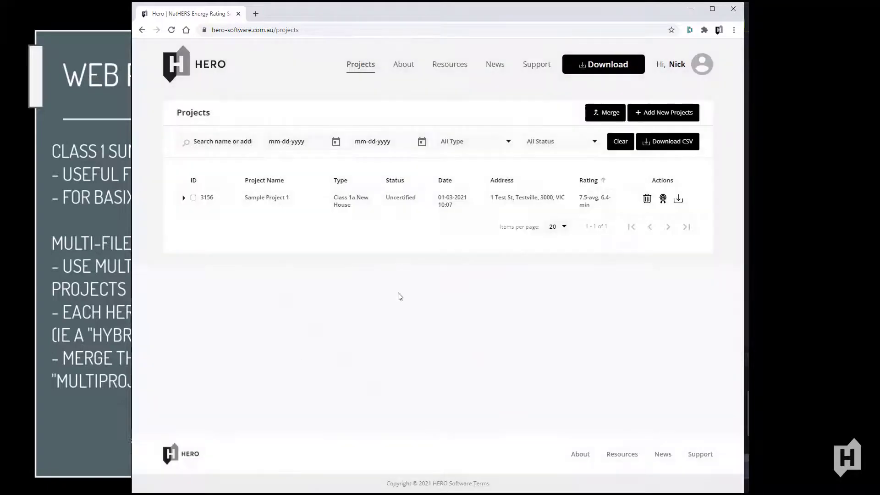
# Step: Expand Sample Project 1 and download it with a certificate preview
pyautogui.click(183, 198)
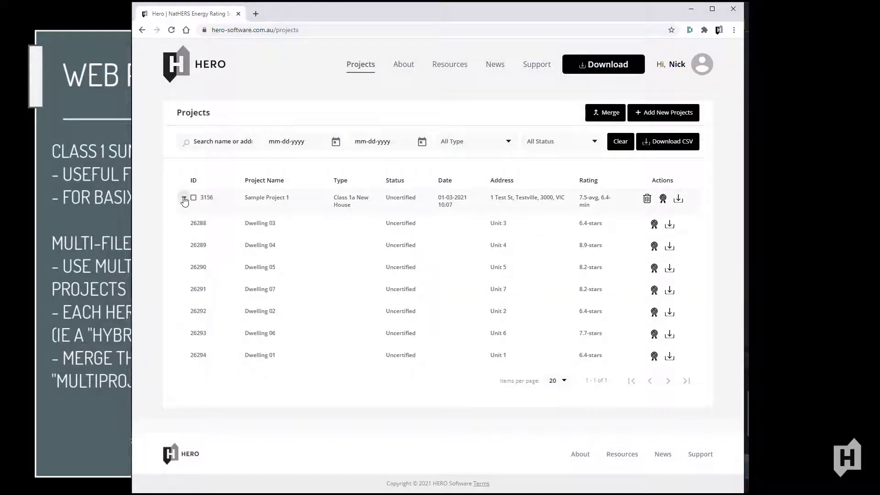
pyautogui.click(678, 201)
pyautogui.click(612, 231)
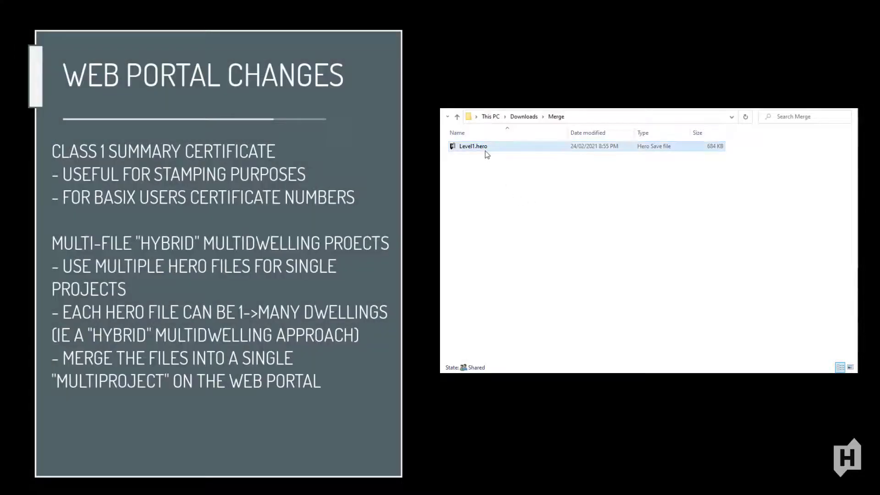
# Step: Duplicate Level1.hero and name the copy Level2.hero
pyautogui.click(486, 151)
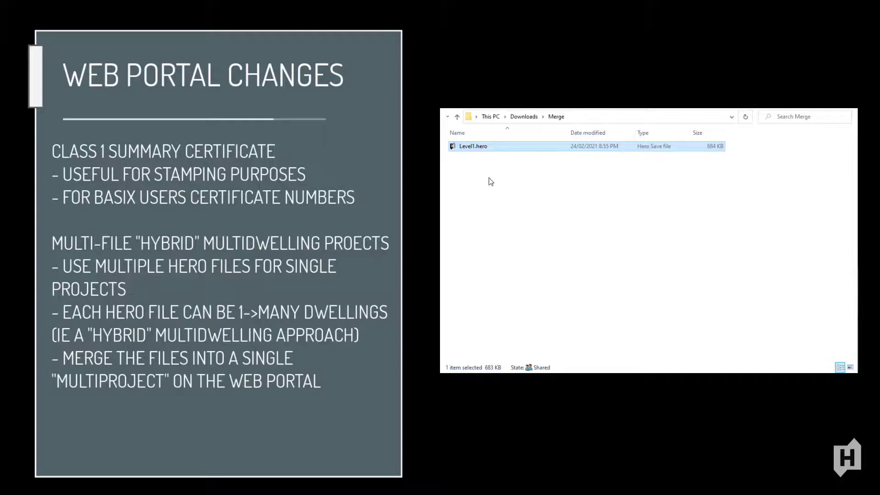
pyautogui.hotkey('ctrl', 'c')
pyautogui.hotkey('ctrl', 'v')
pyautogui.press('F2')
pyautogui.write('Lev')
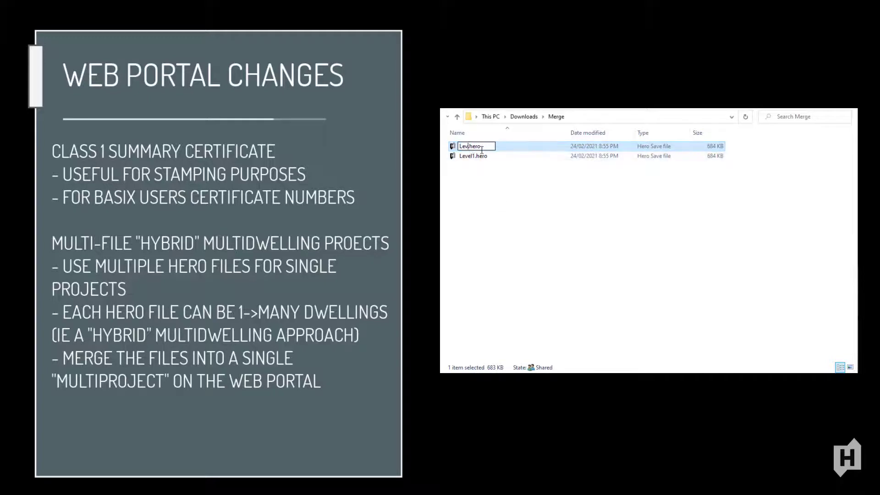
pyautogui.write('el2')
pyautogui.press('Return')
# Step: Paste two more copies named Level3.hero and Level4.hero
pyautogui.hotkey('ctrl', 'v')
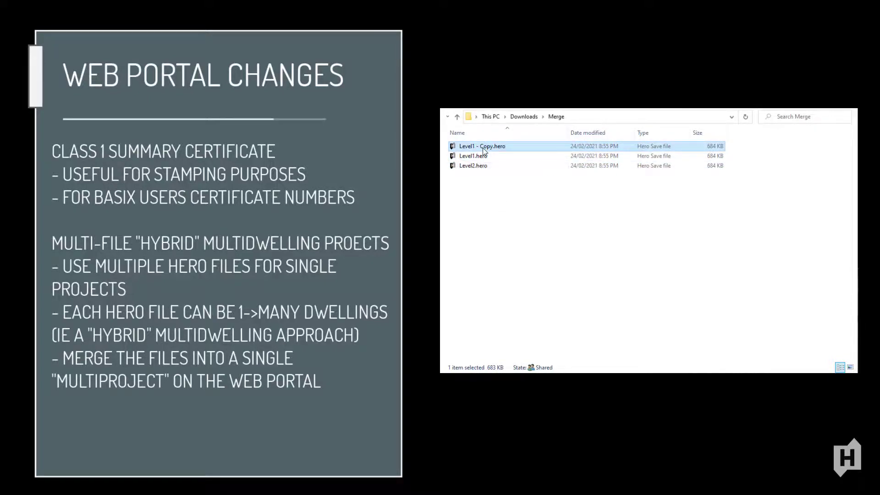
pyautogui.press('F2')
pyautogui.write('Level3')
pyautogui.press('Return')
pyautogui.hotkey('ctrl', 'v')
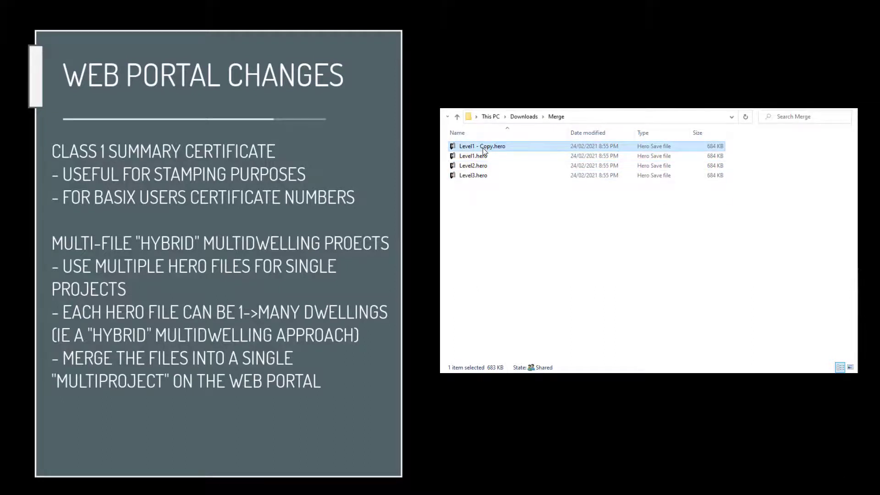
pyautogui.press('F2')
pyautogui.write('Level4')
pyautogui.press('Return')
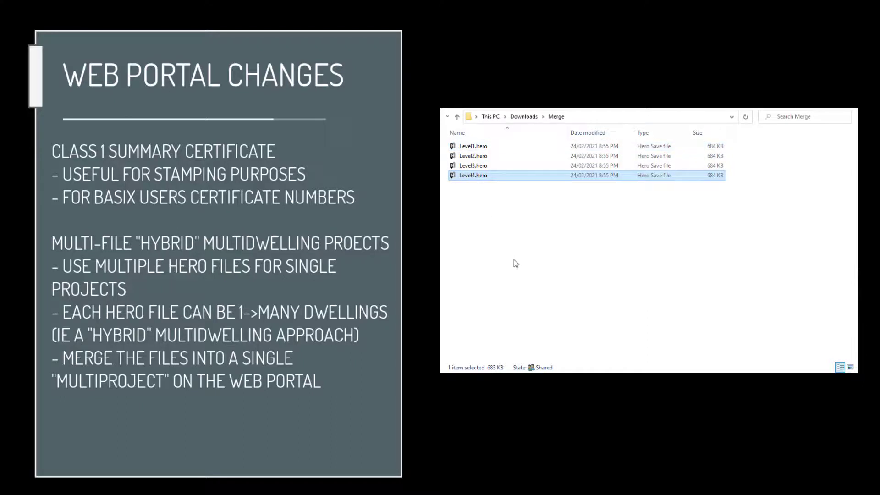
pyautogui.click(513, 260)
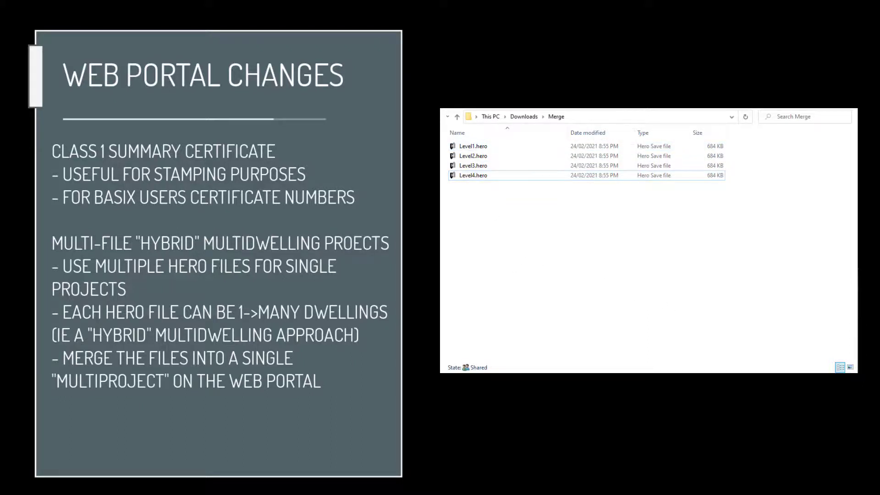